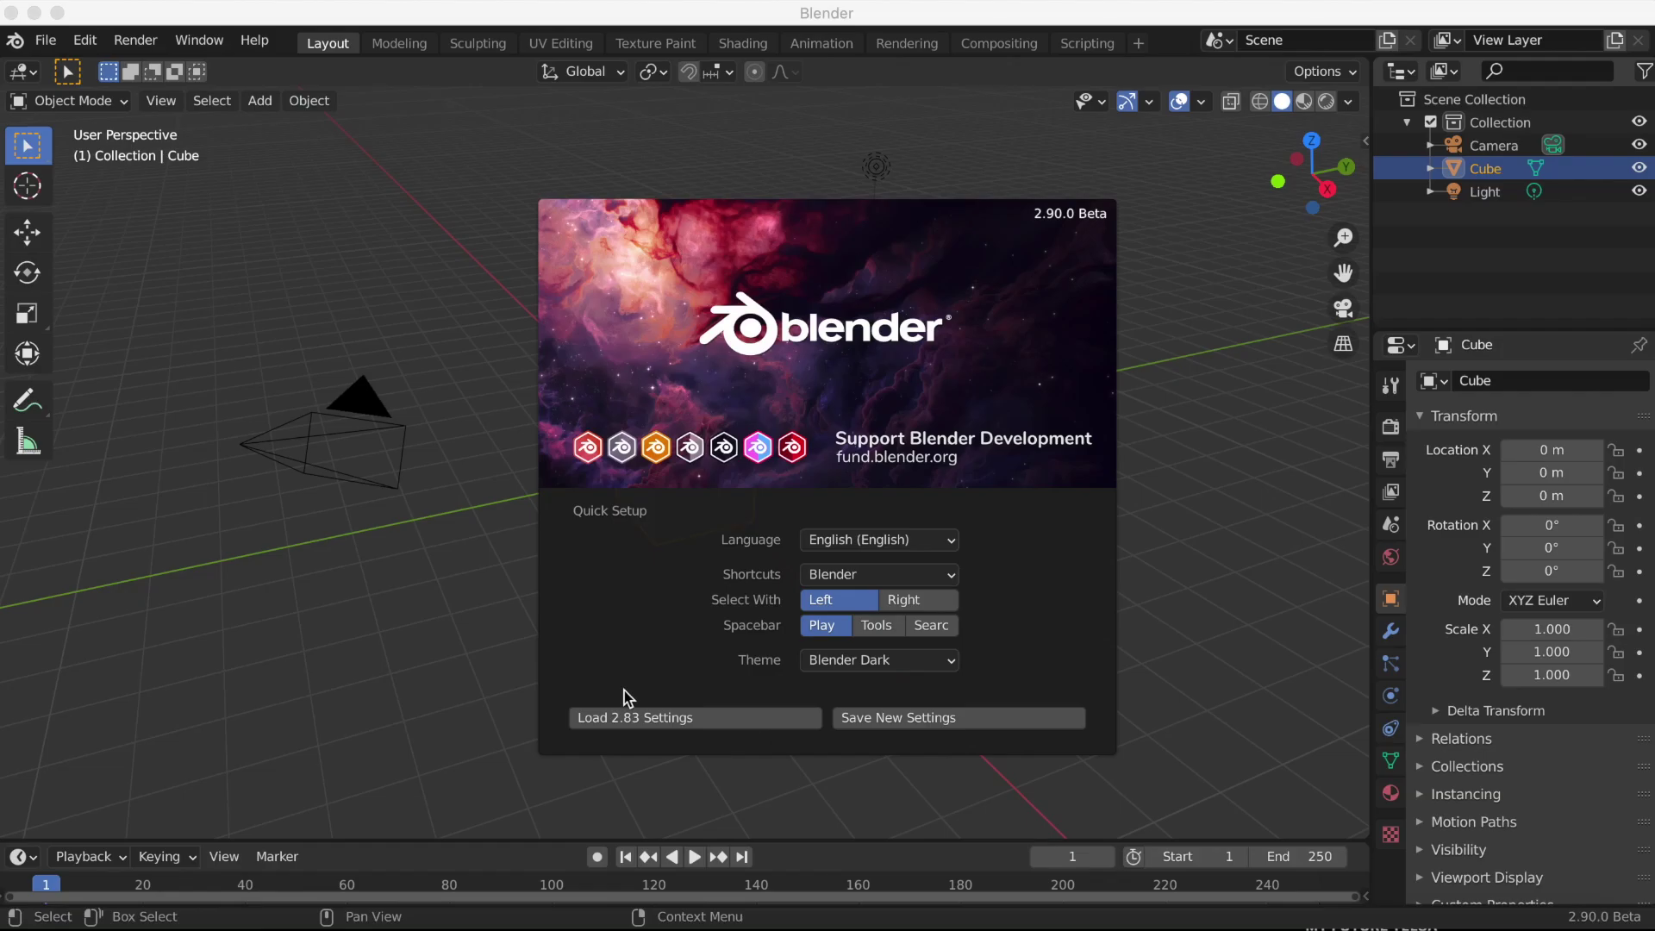
Close the splash screen and start a new 2D Animation file with a blank Grease Pencil canvas
click(354, 662)
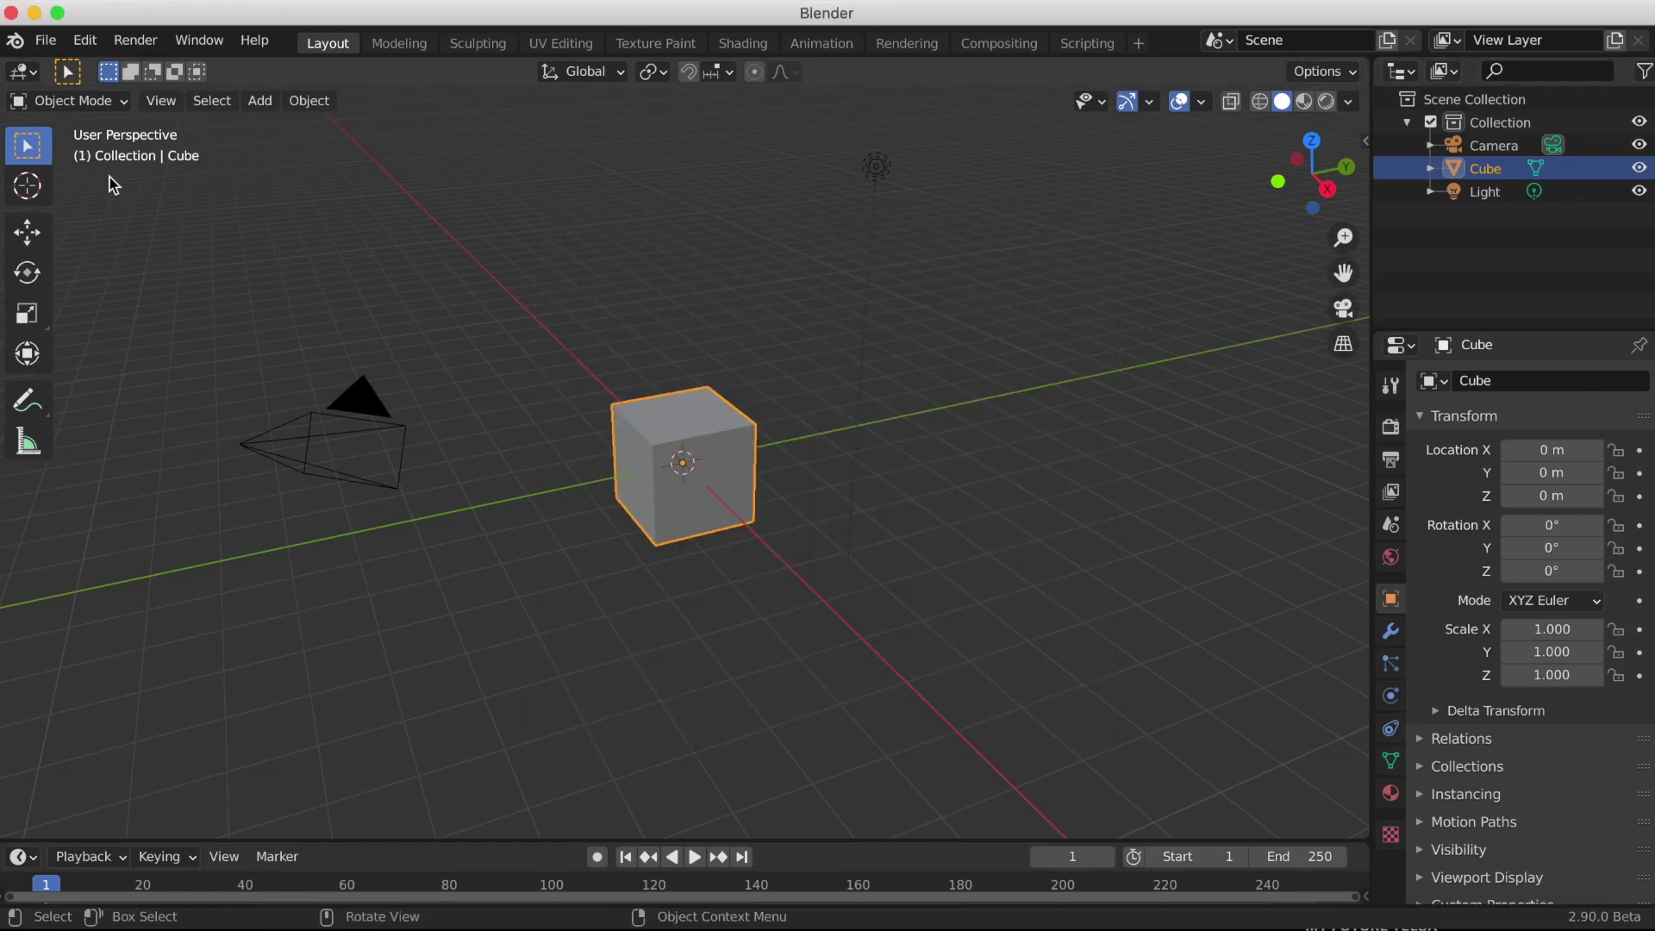
click(46, 40)
mouse_move(122, 65)
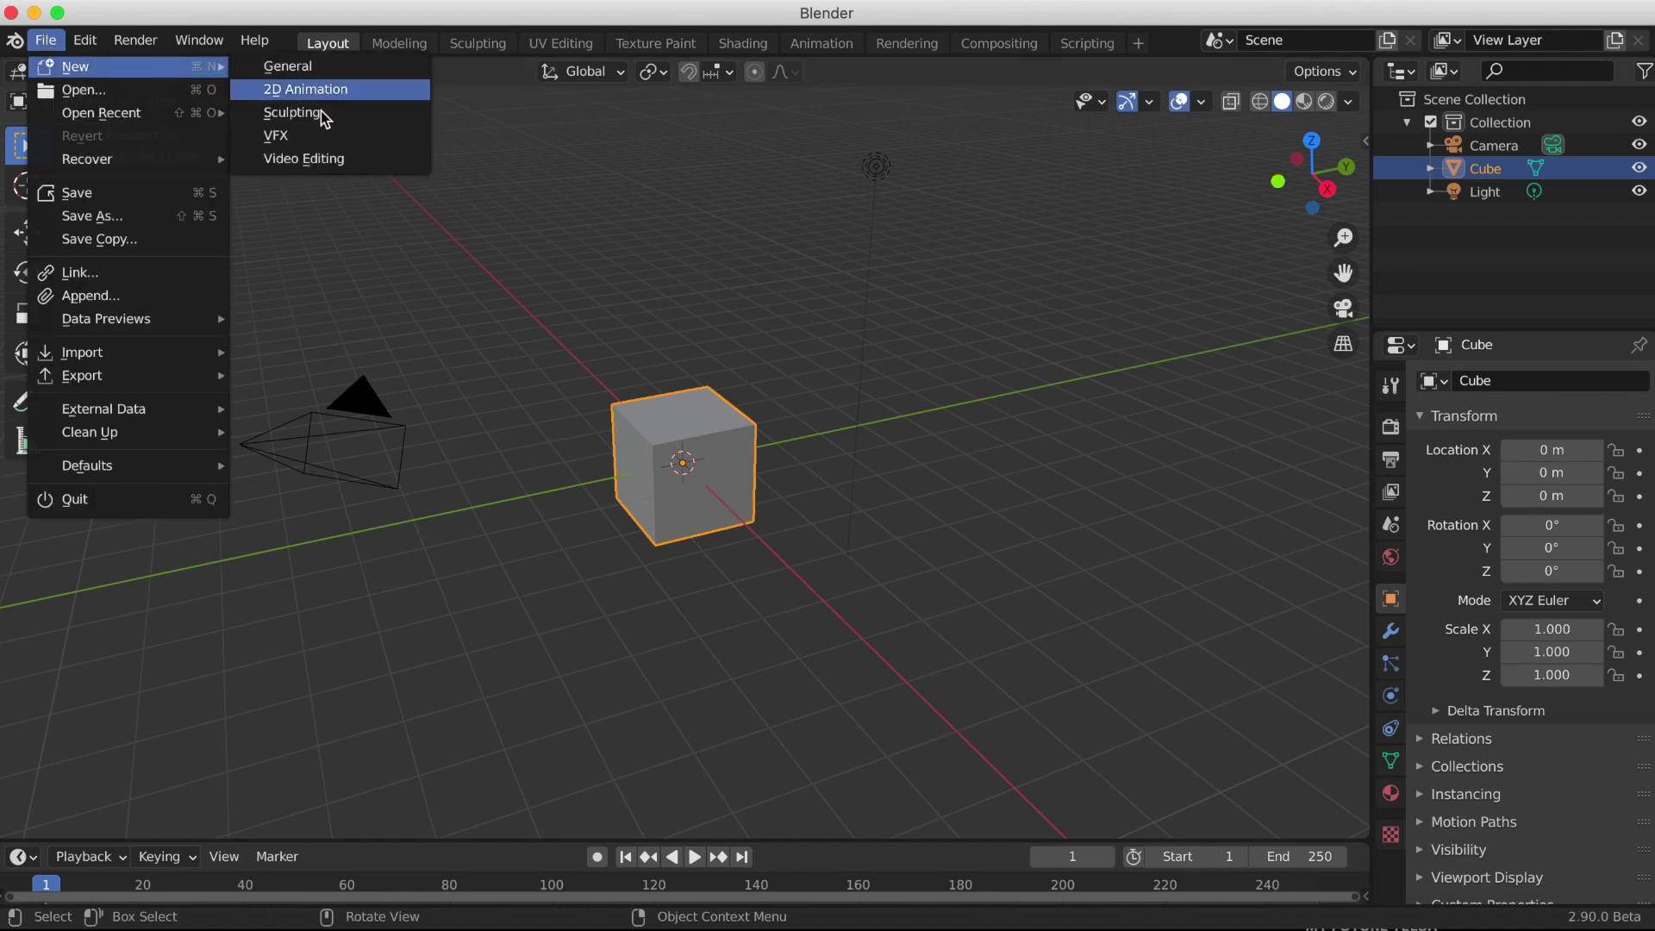
key(Return)
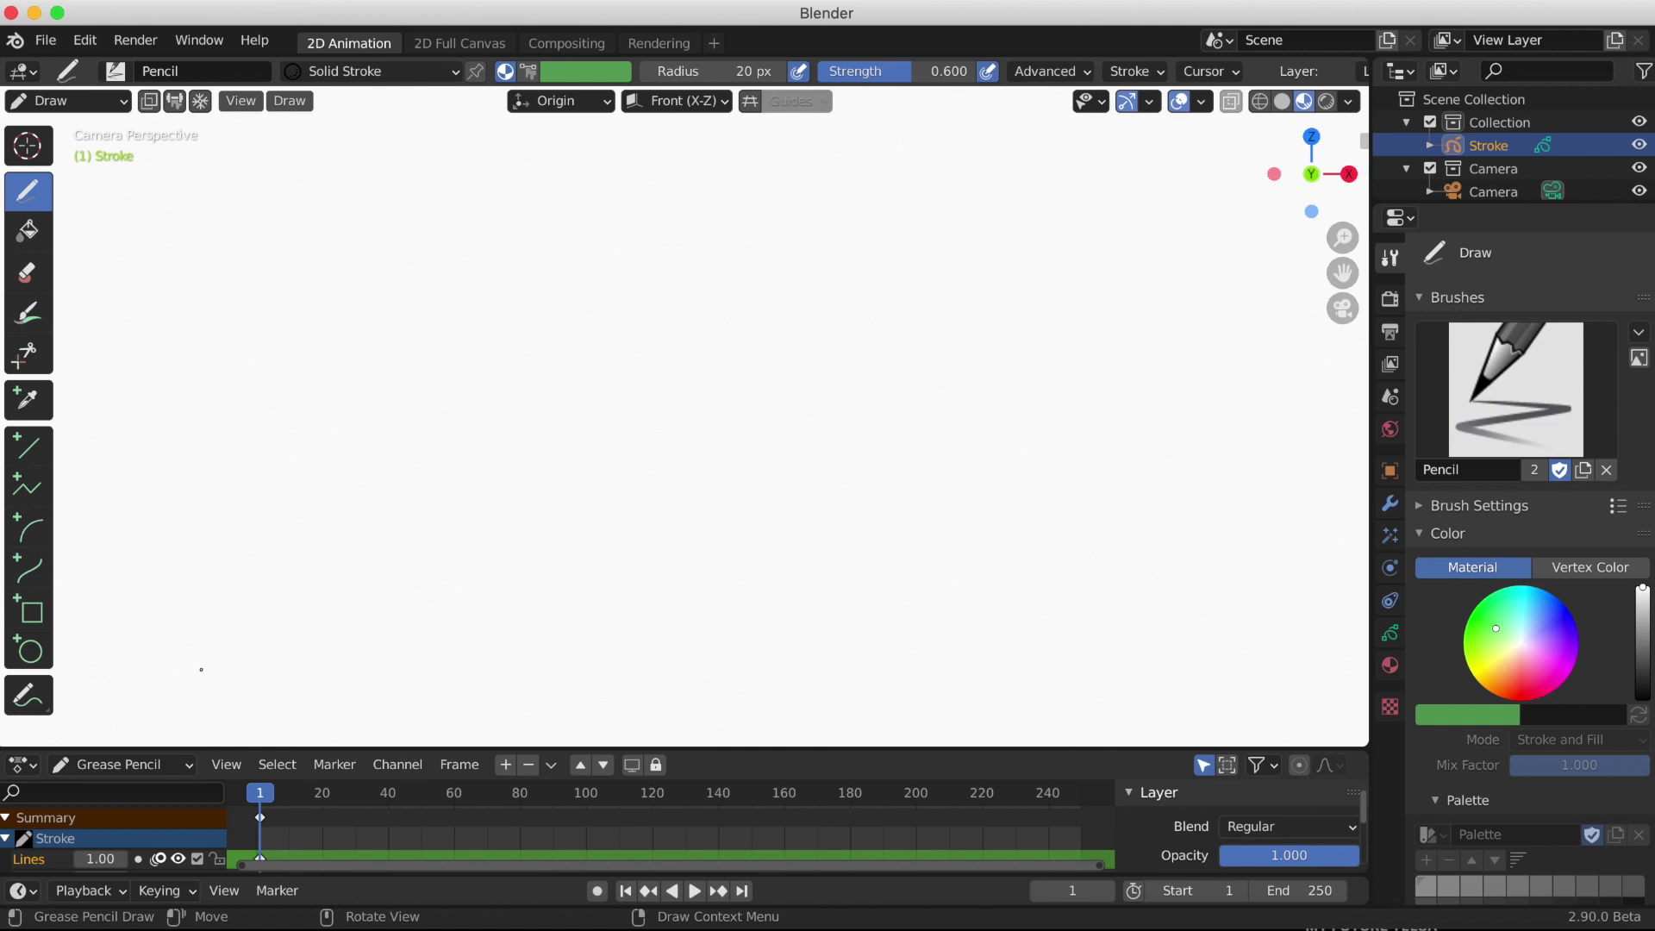
Go to cloud.blender.org in the Chrome browser
click(222, 921)
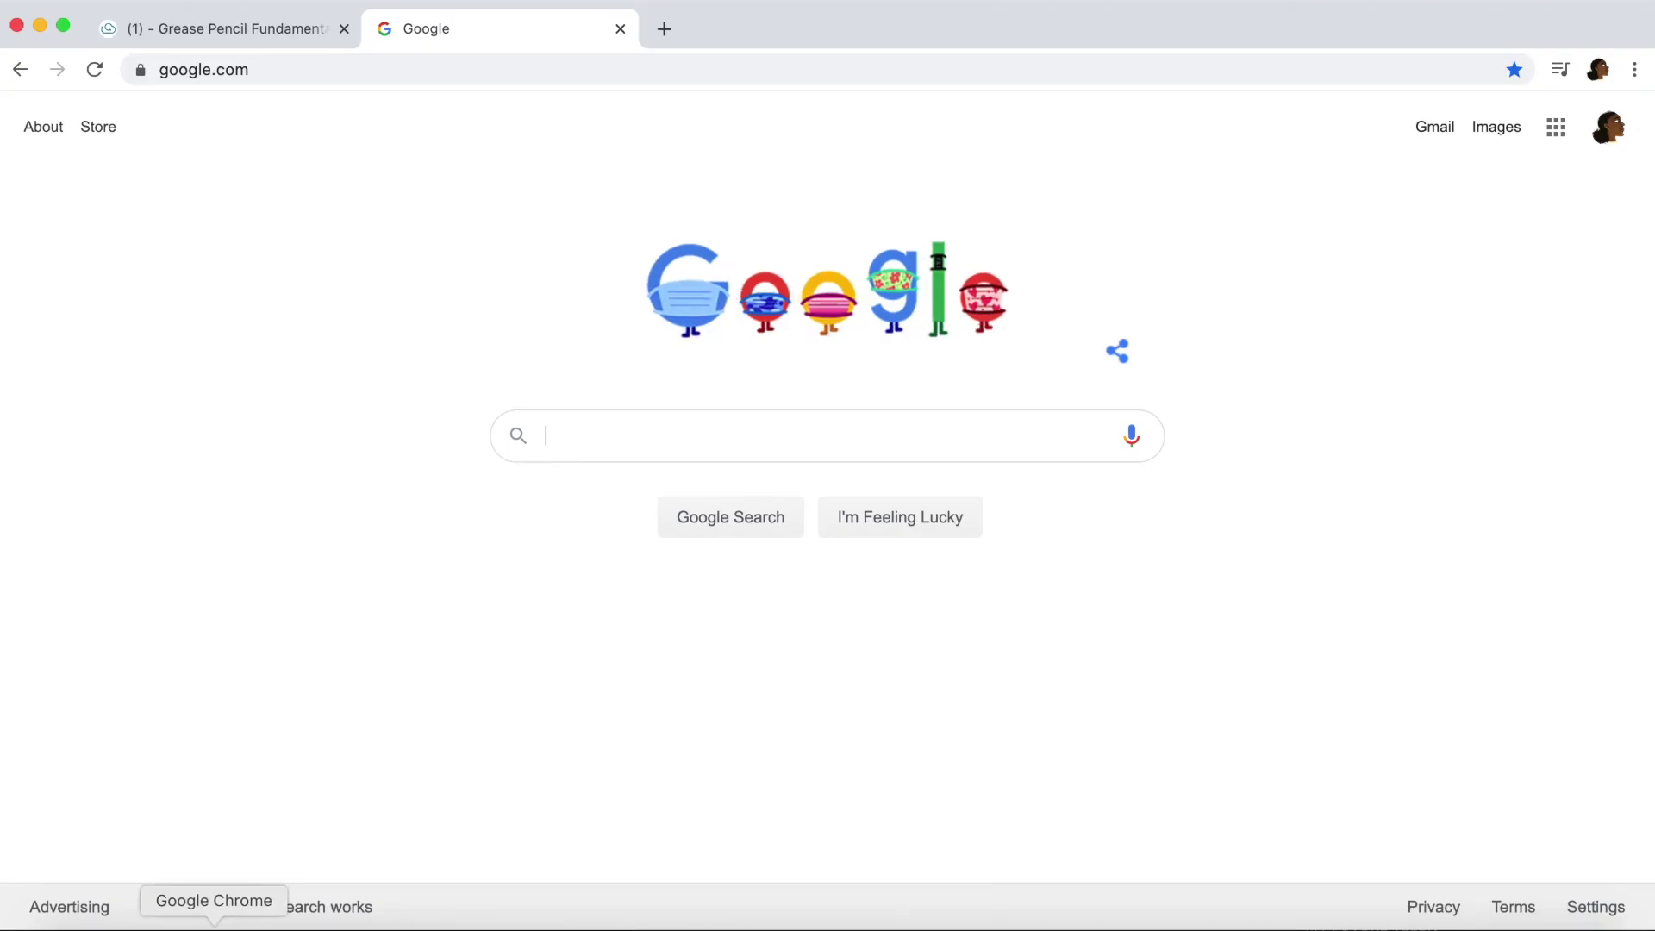
click(522, 76)
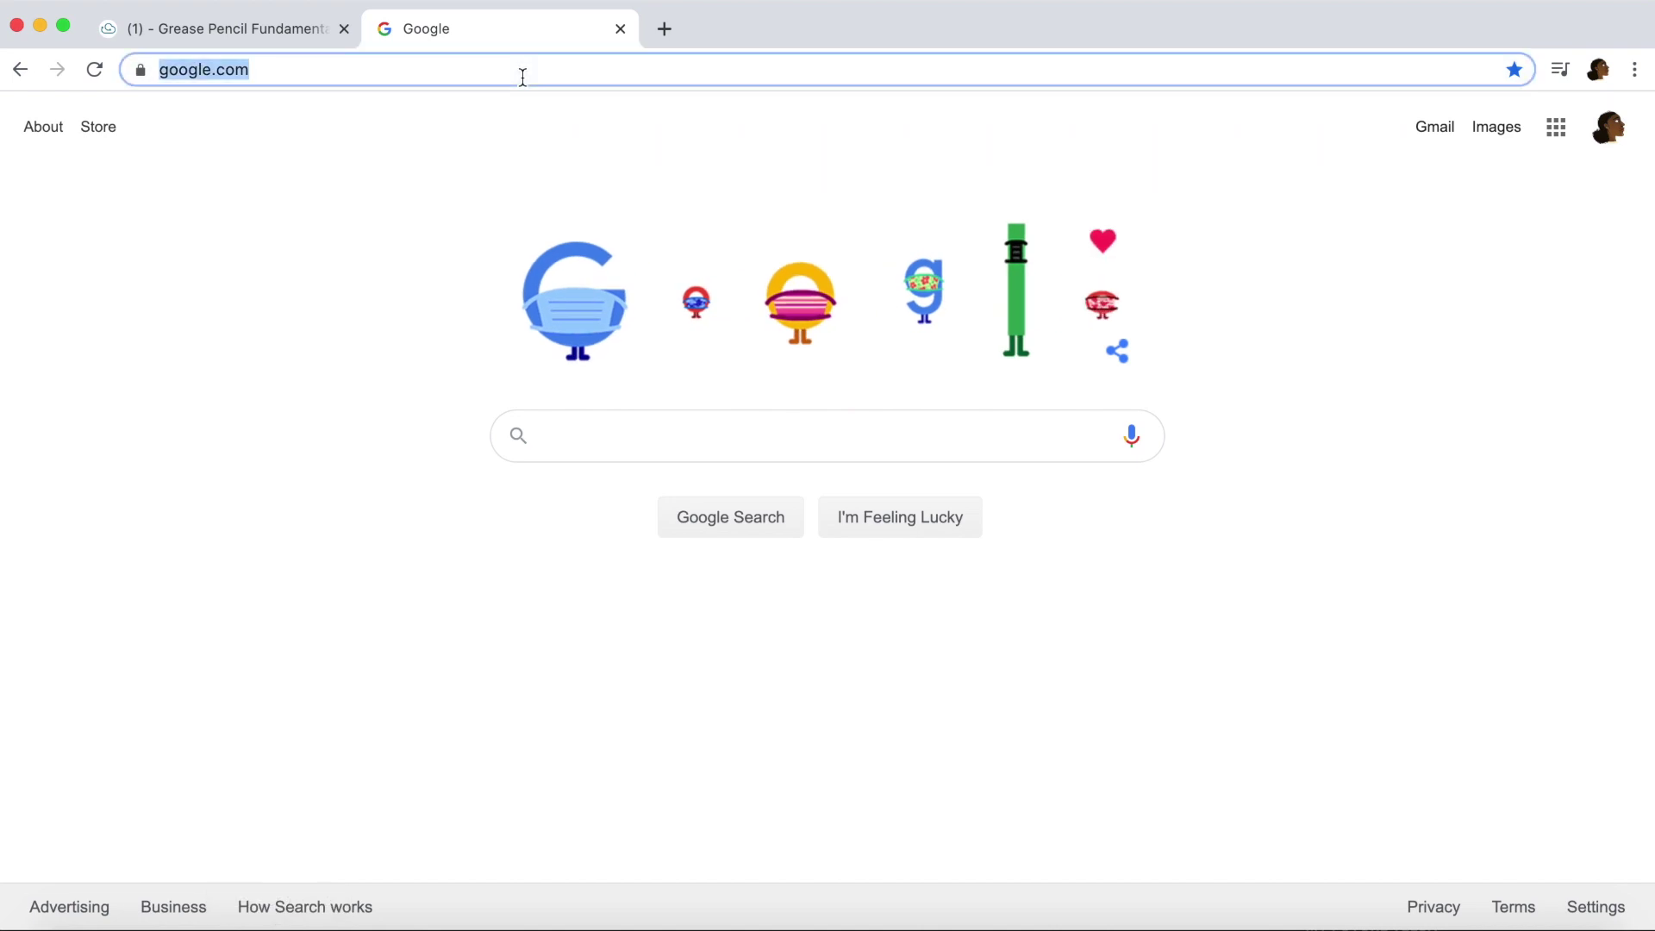
text(cloud.blender)
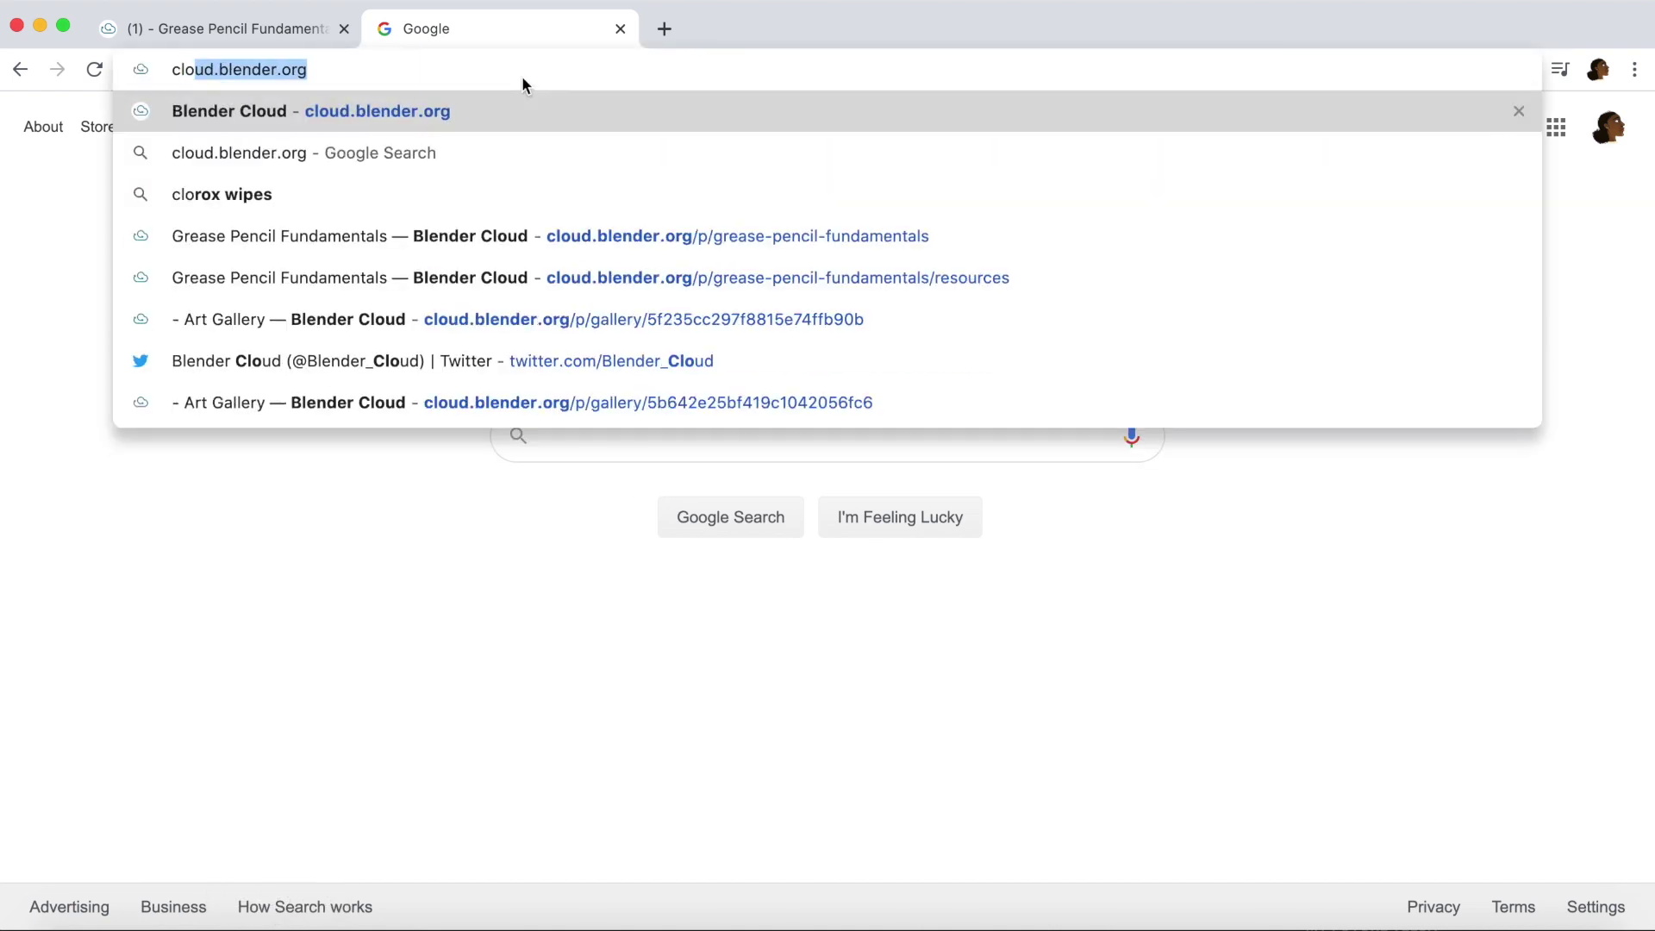
key(Right)
key(Return)
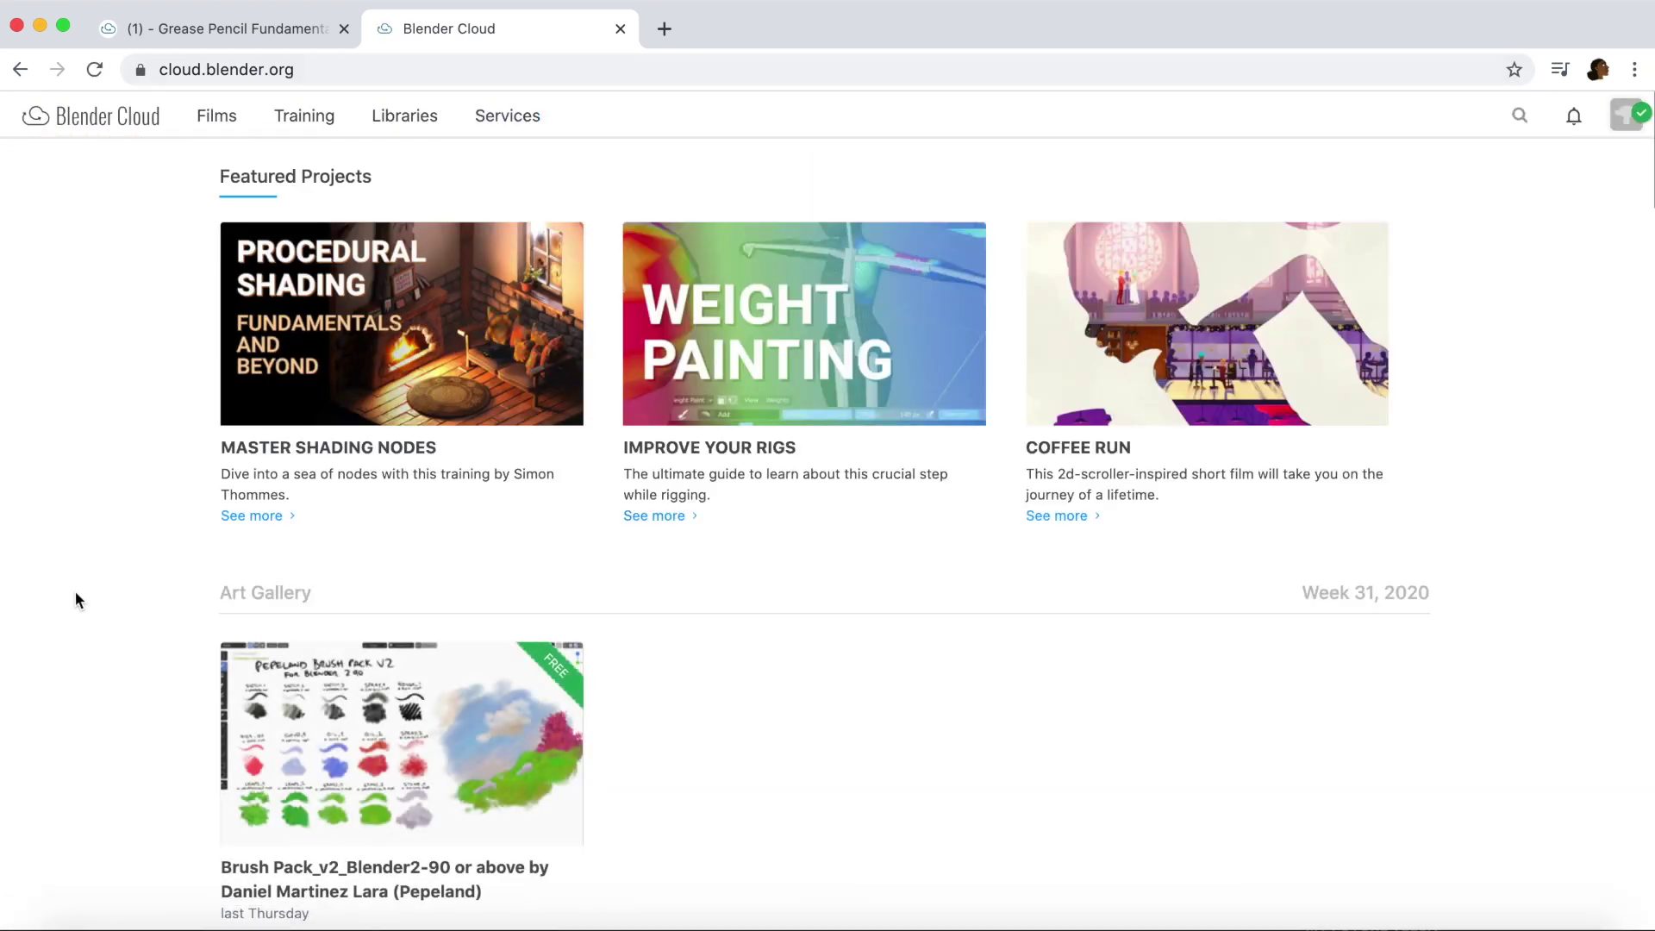
View the Brush Pack_v2 entry in the Art Gallery, preview its image, and find the Download bar
scroll(75, 592, down, 3)
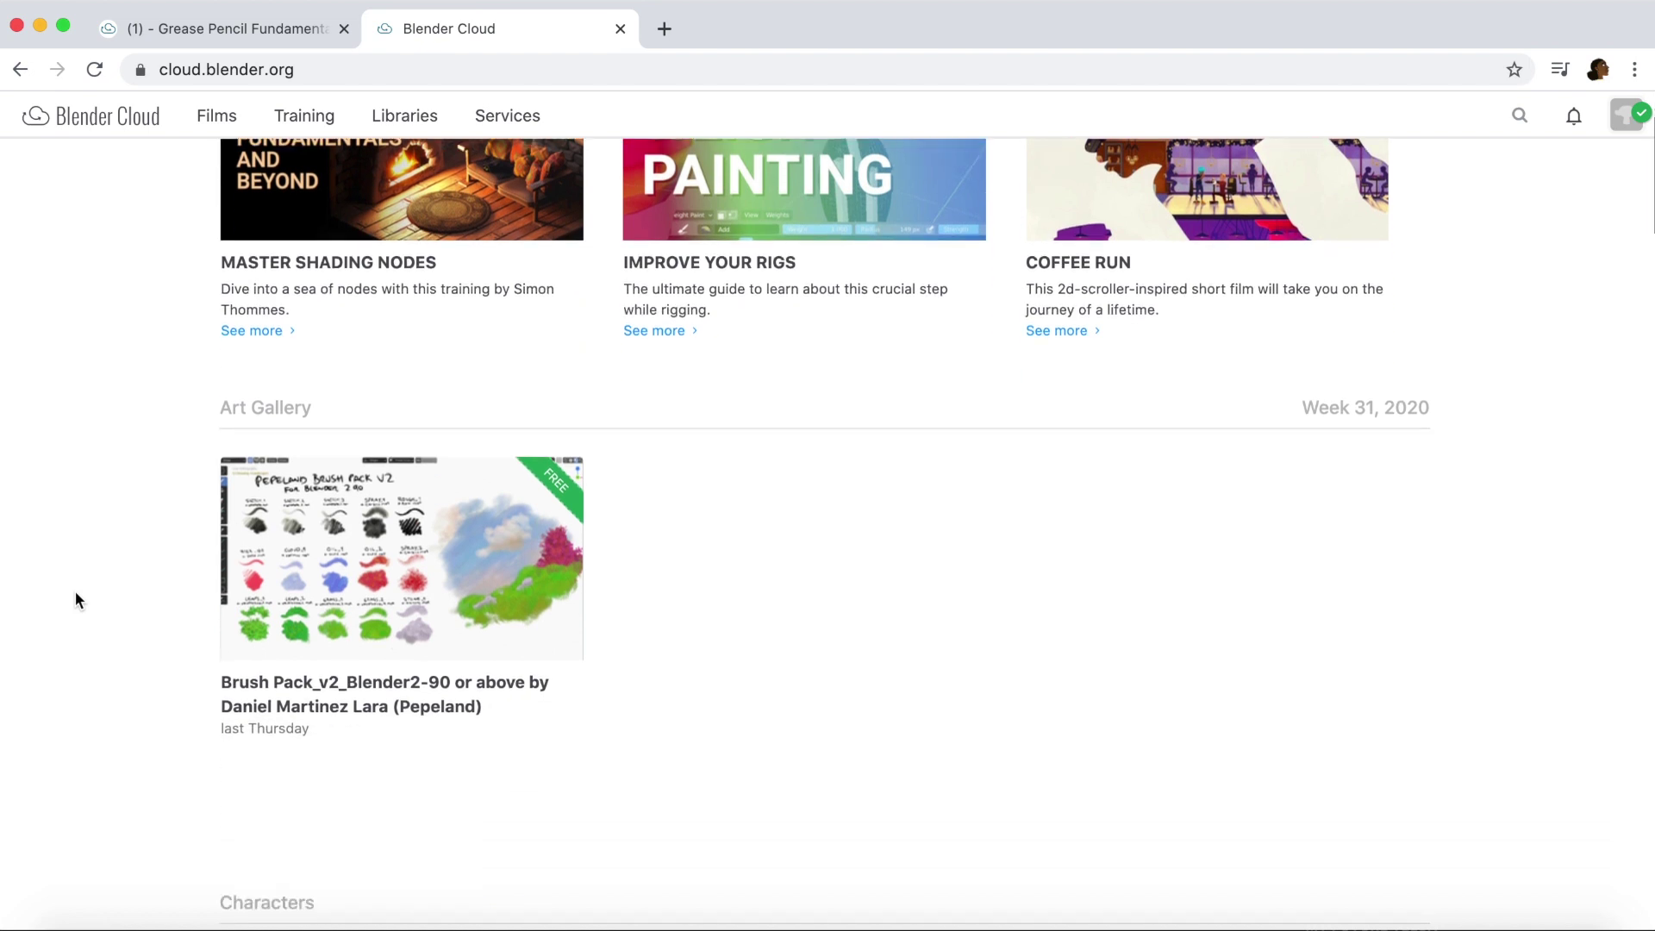
click(332, 560)
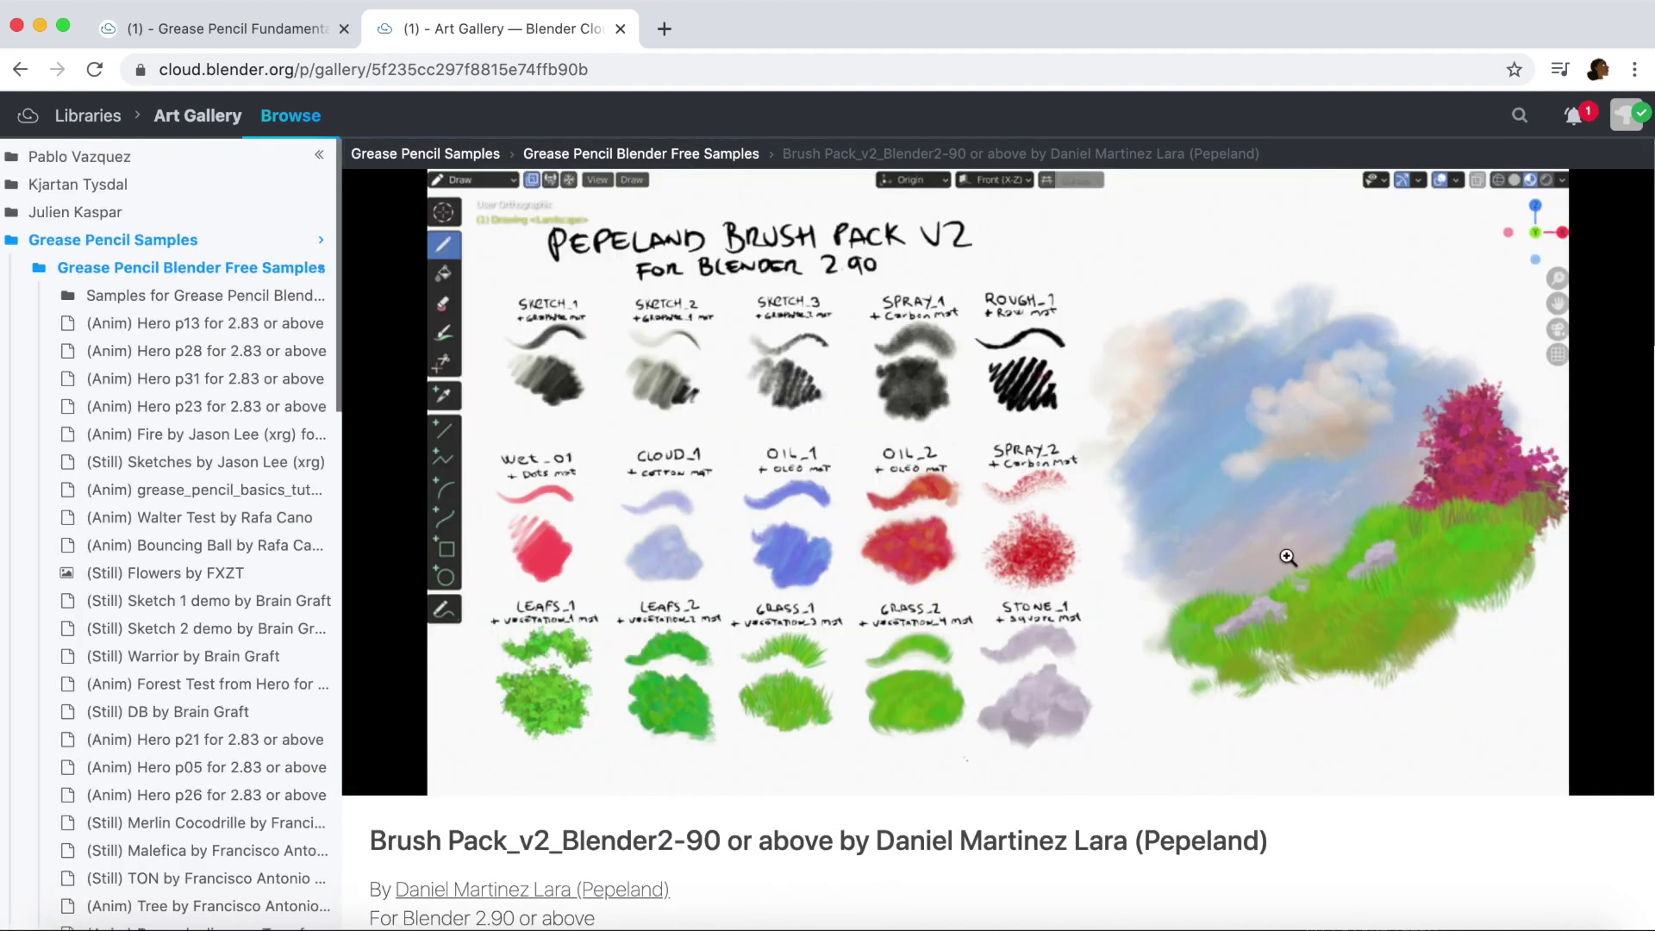
click(907, 423)
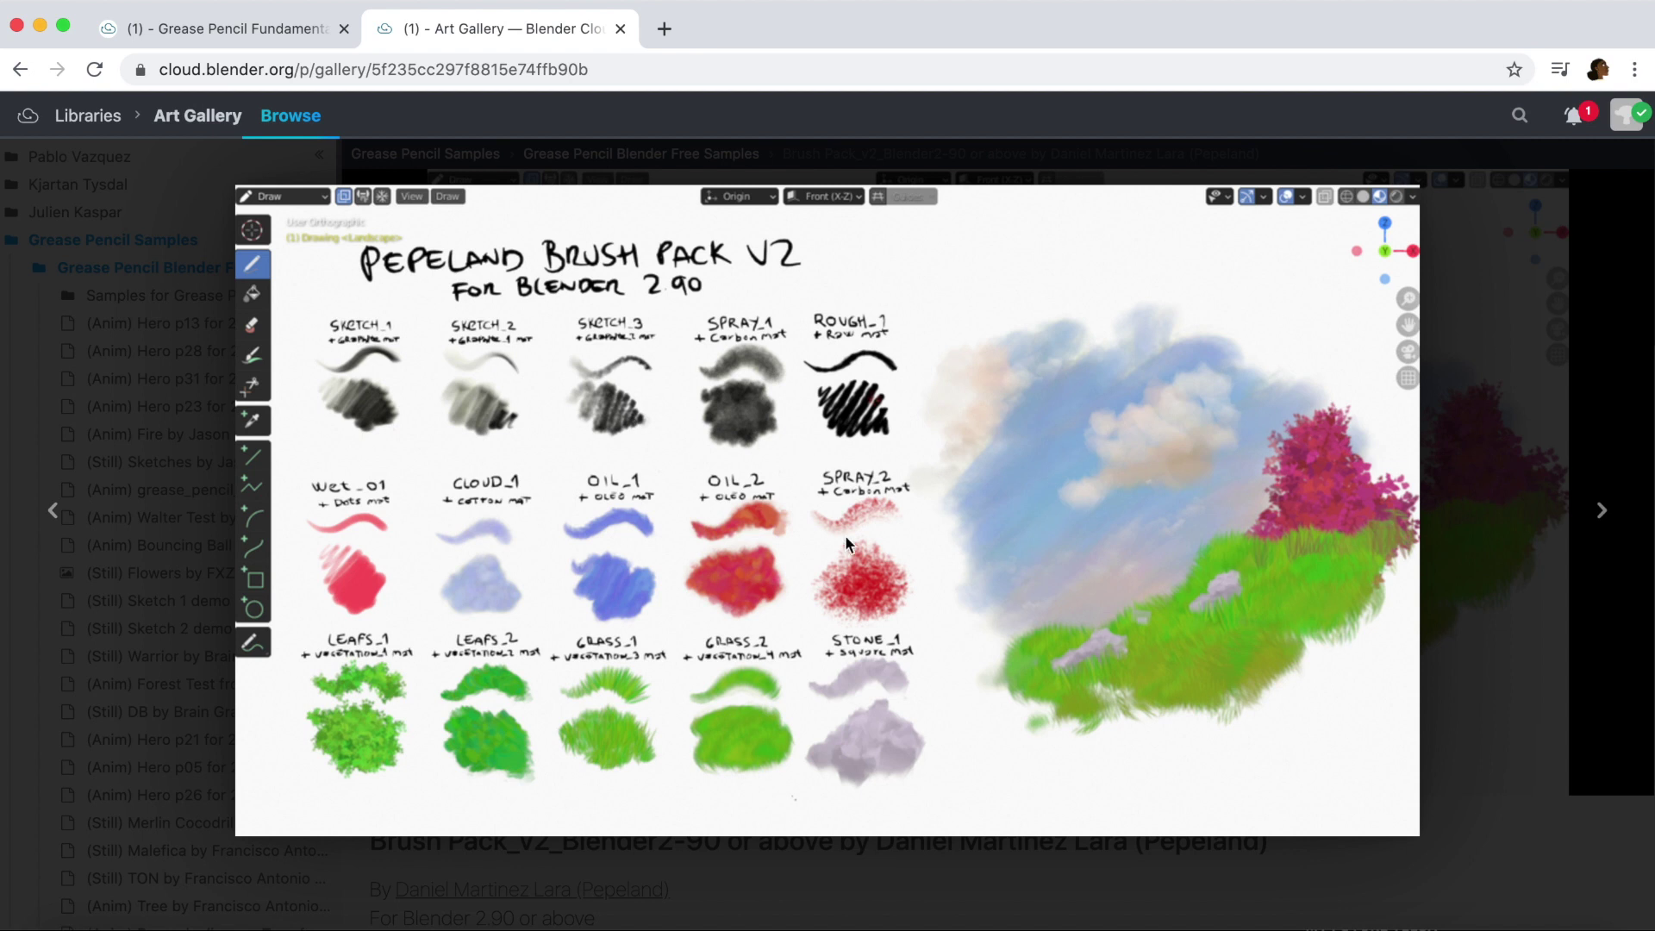
click(1441, 900)
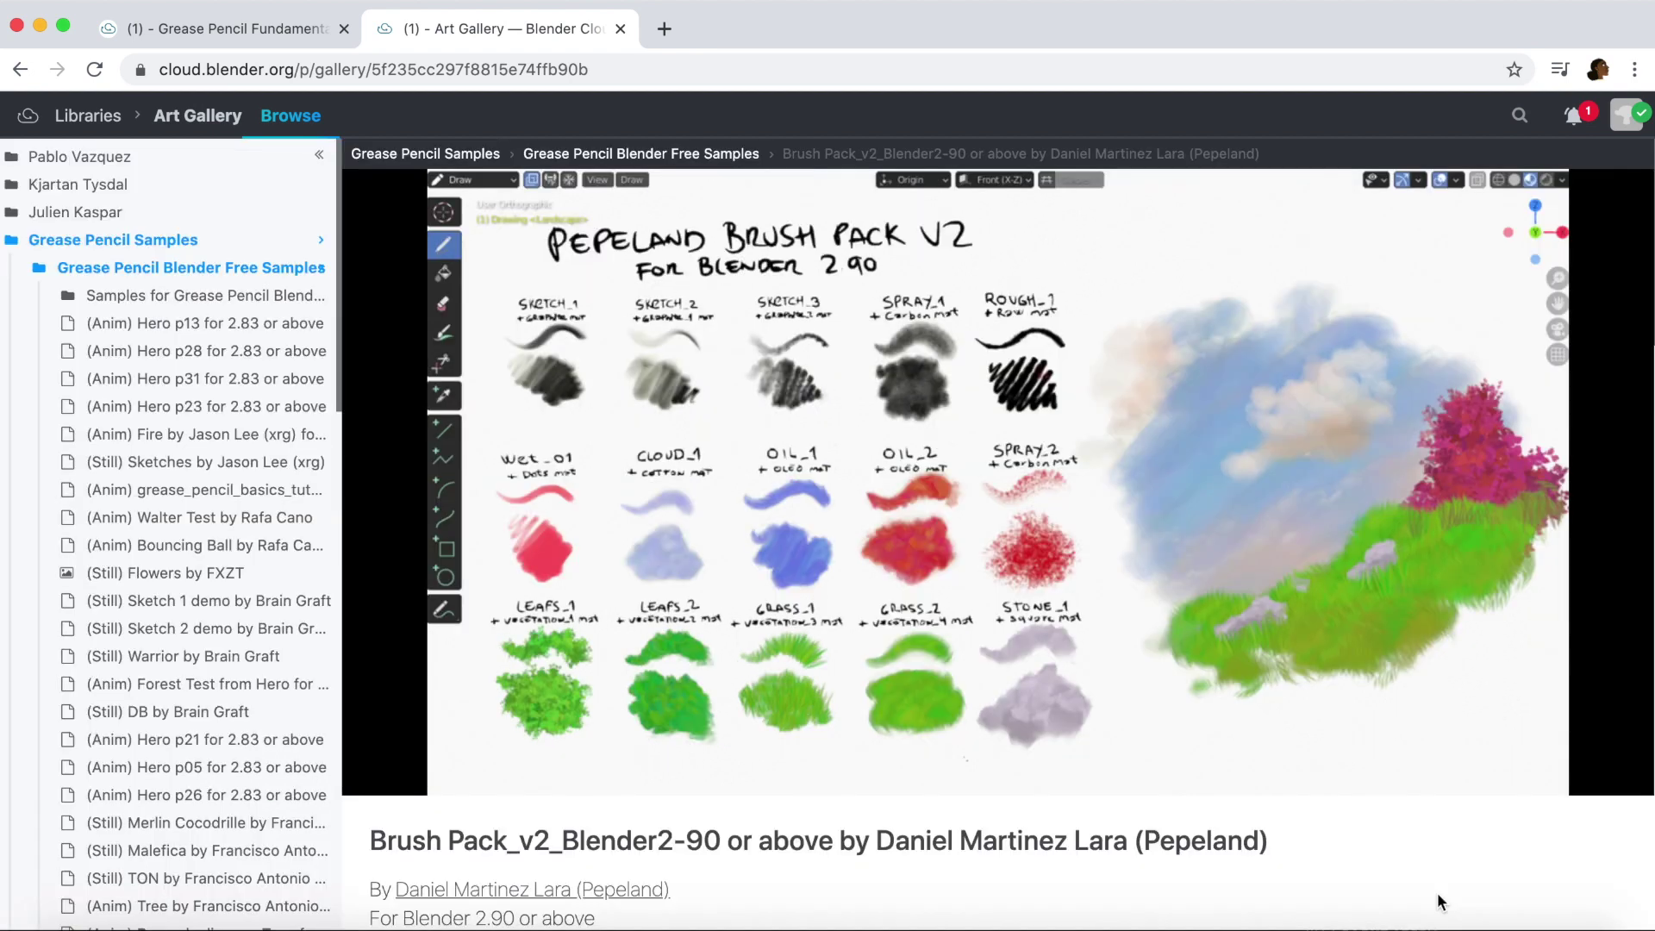
scroll(1647, 718, down, 8)
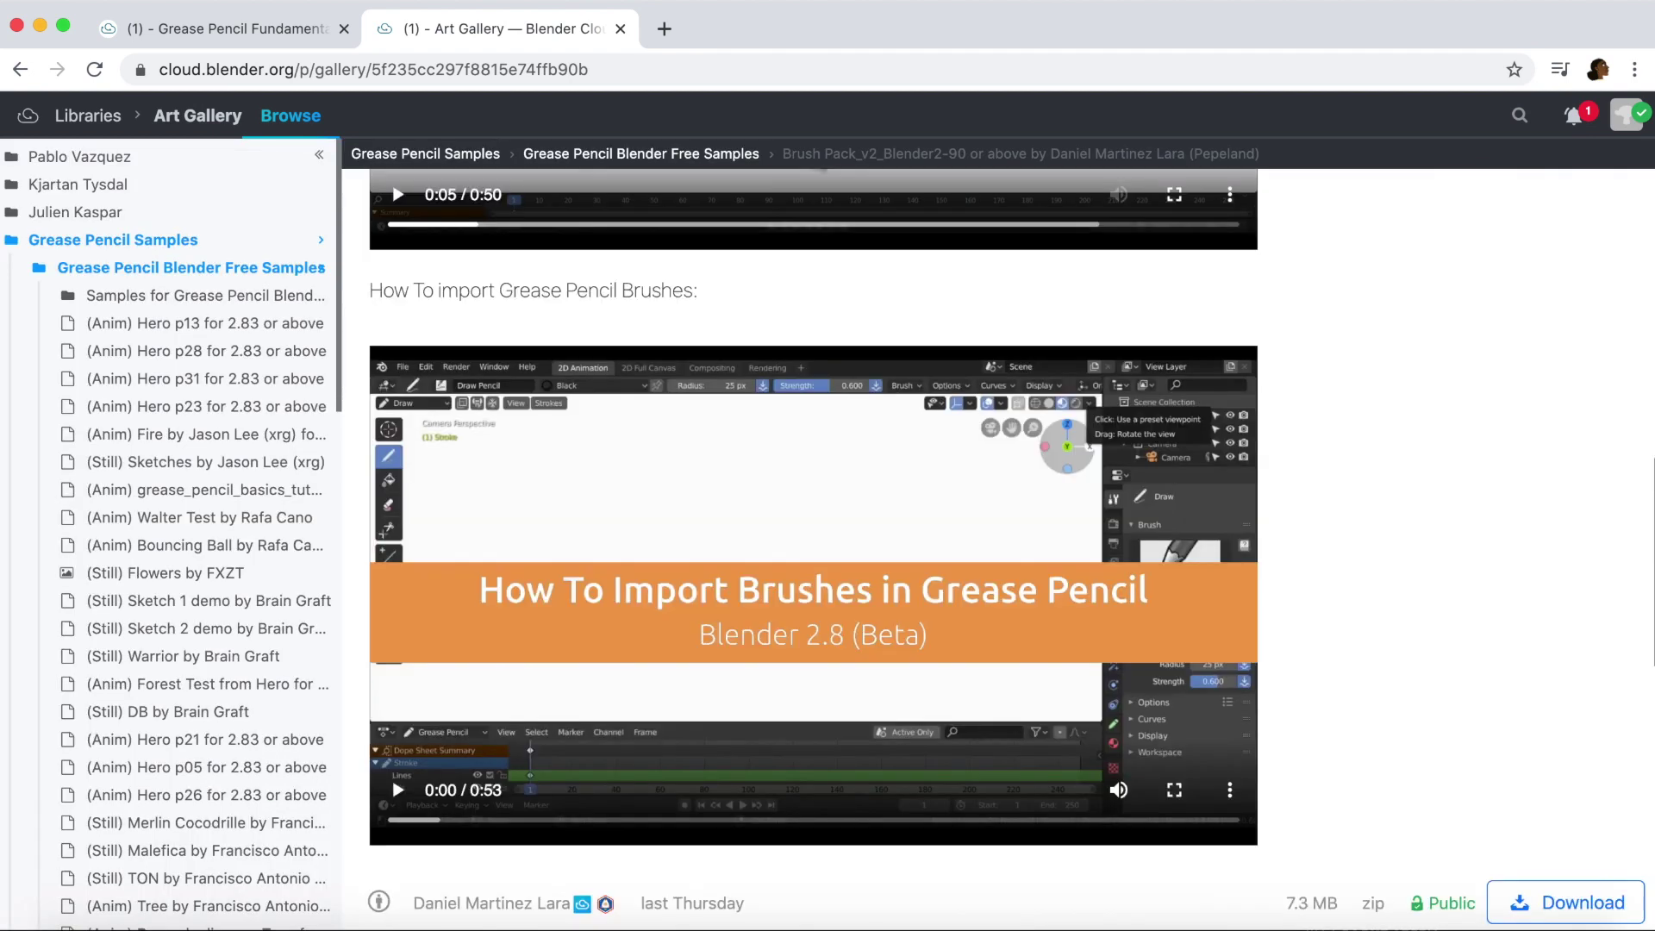
scroll(1647, 718, down, 6)
scroll(1647, 718, up, 1)
scroll(1648, 718, up, 3)
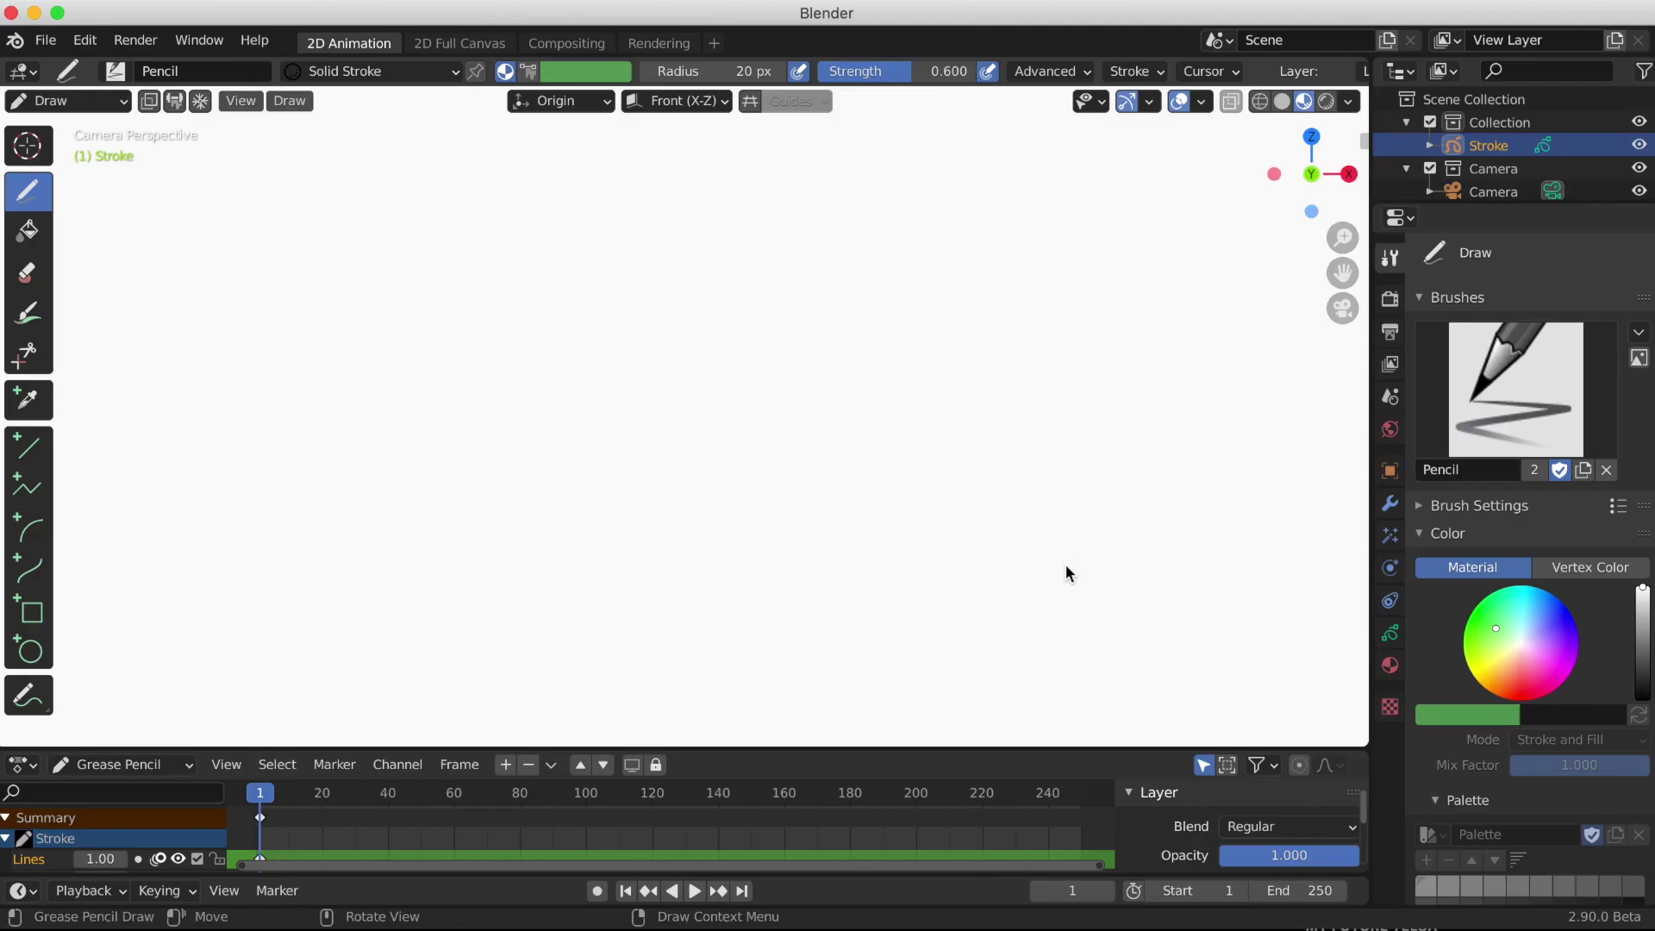
Browse via File > Append to the Brush folder of the brush pack .blend on the Desktop
click(1494, 398)
click(45, 40)
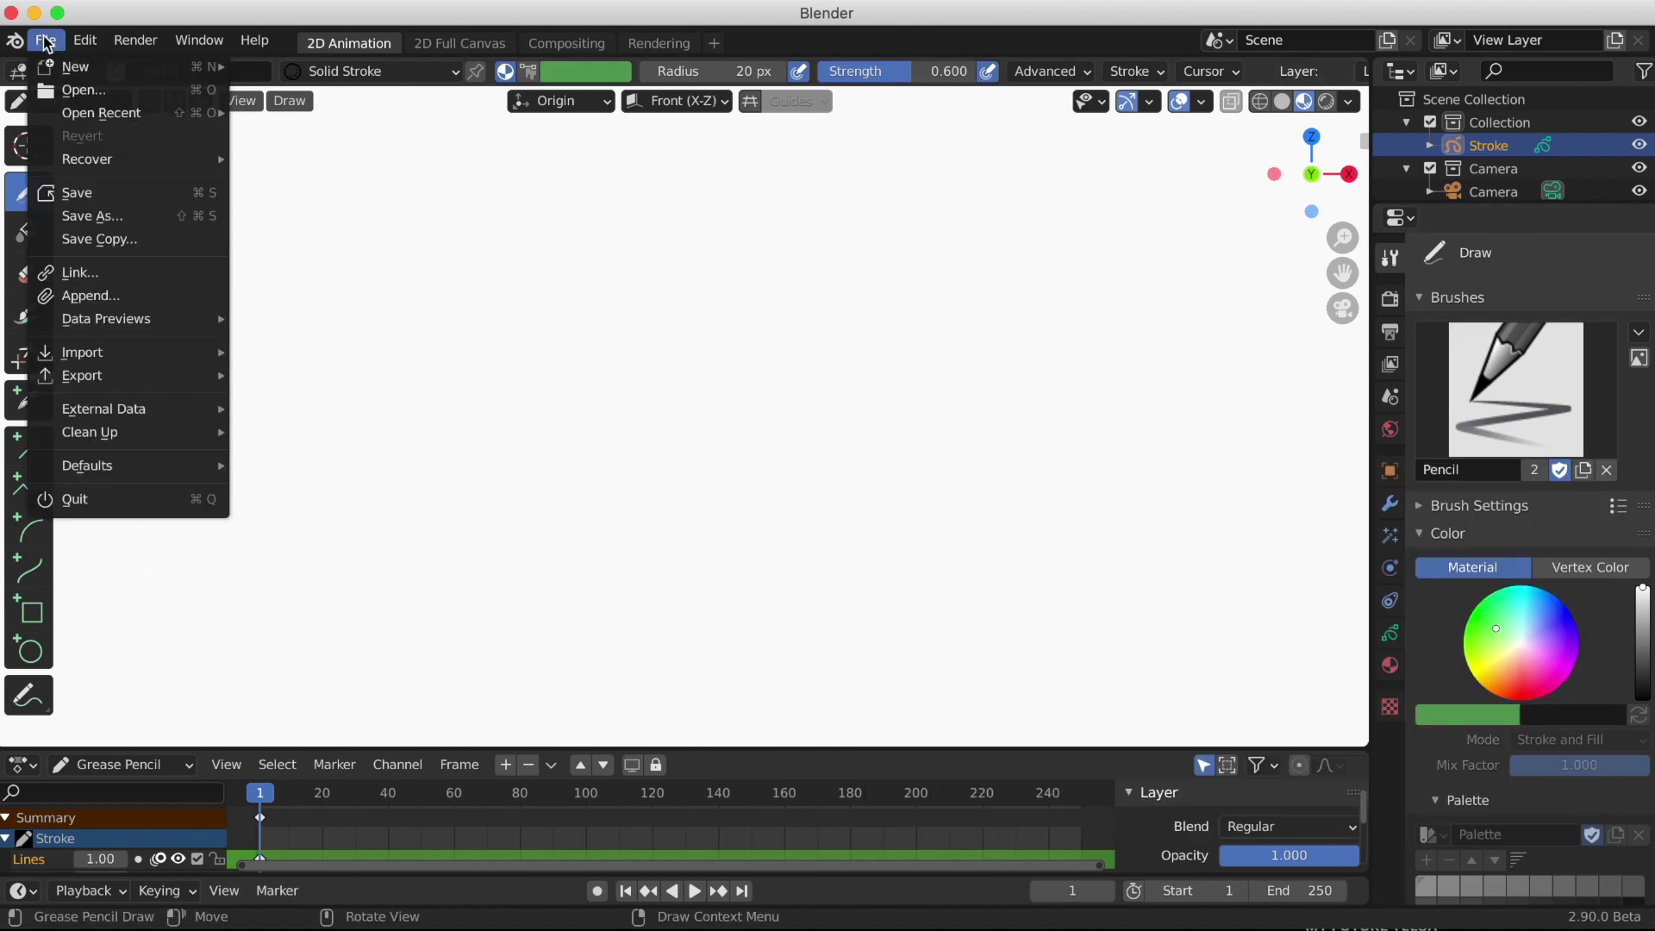
click(113, 296)
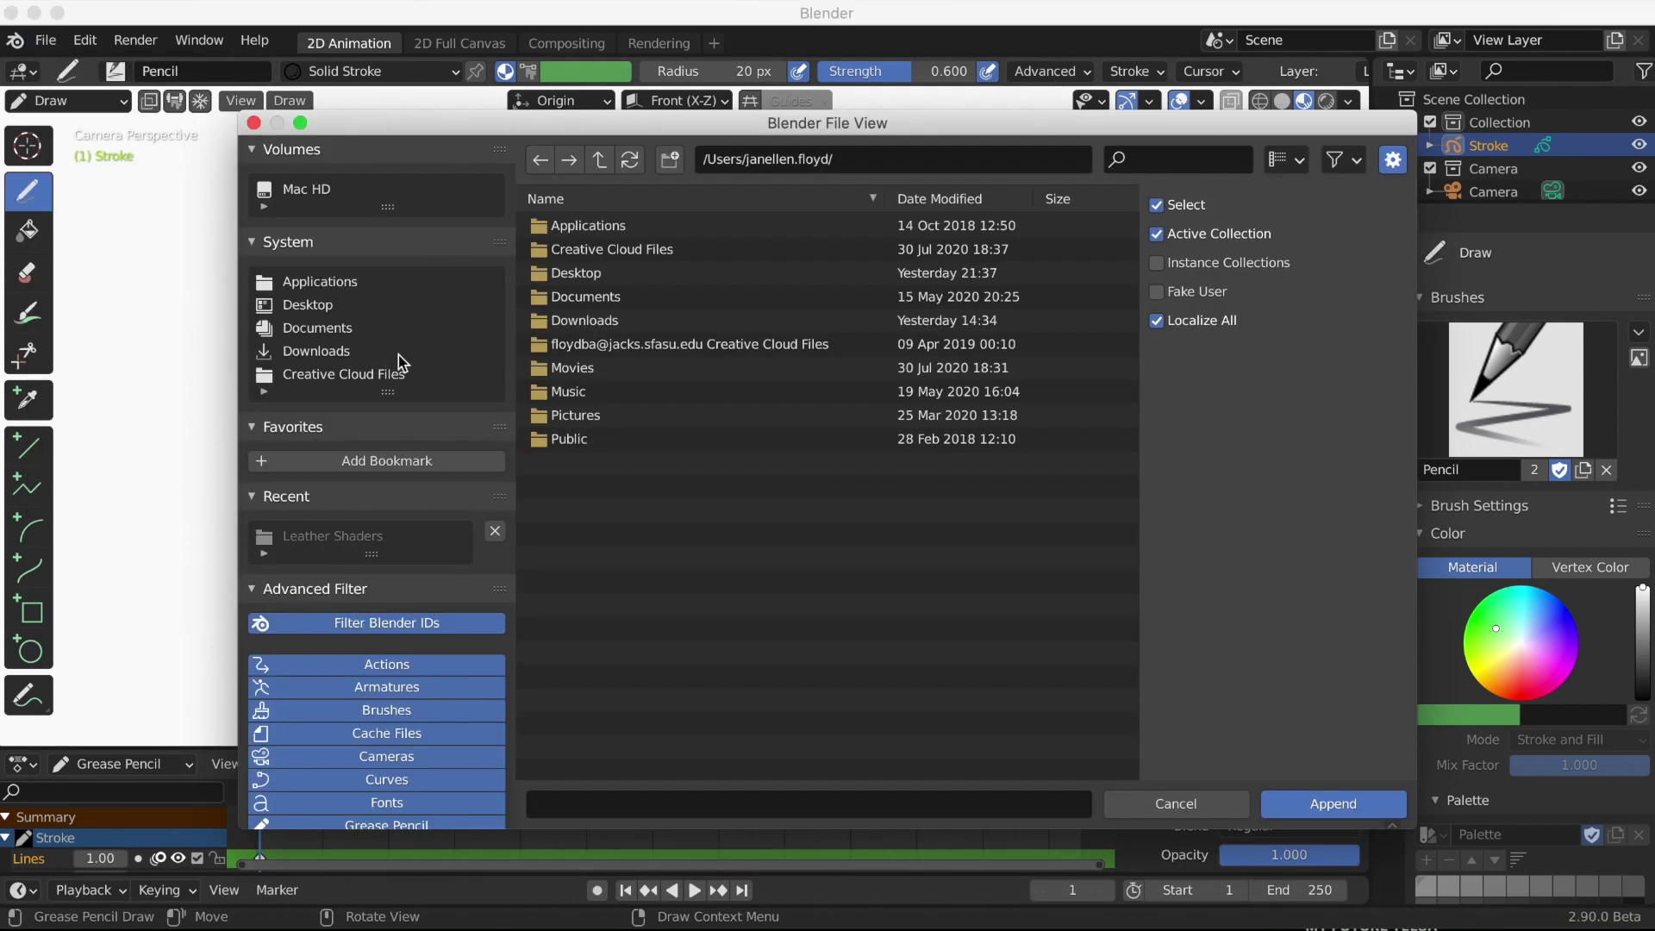
click(328, 308)
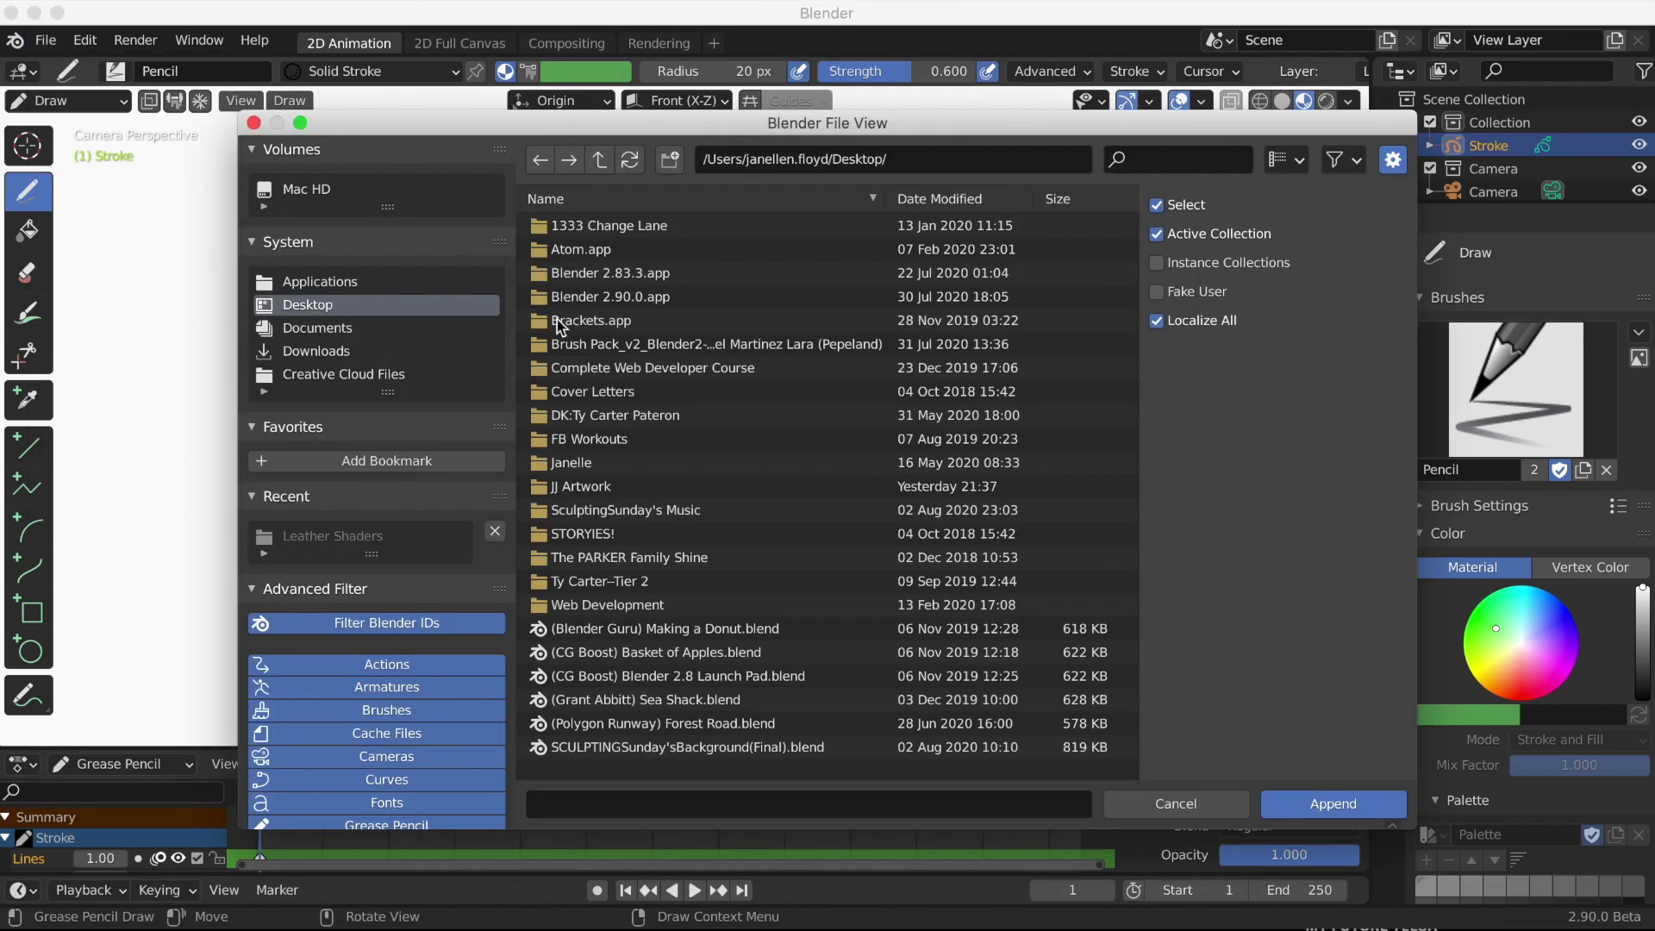
click(665, 343)
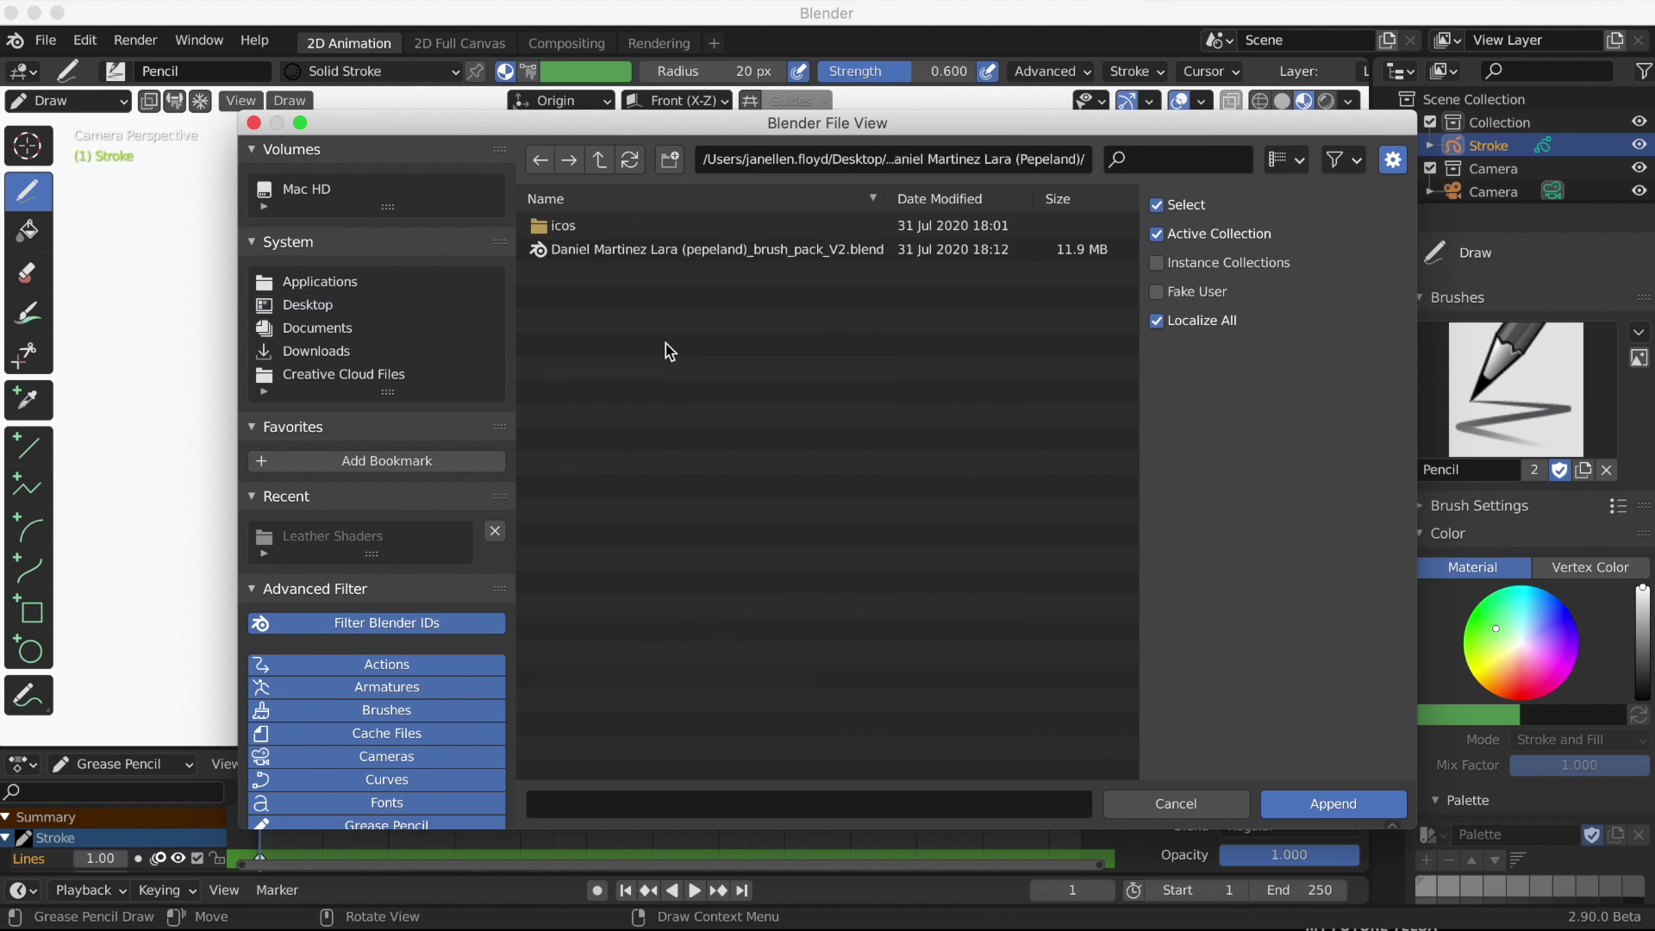
double_click(643, 250)
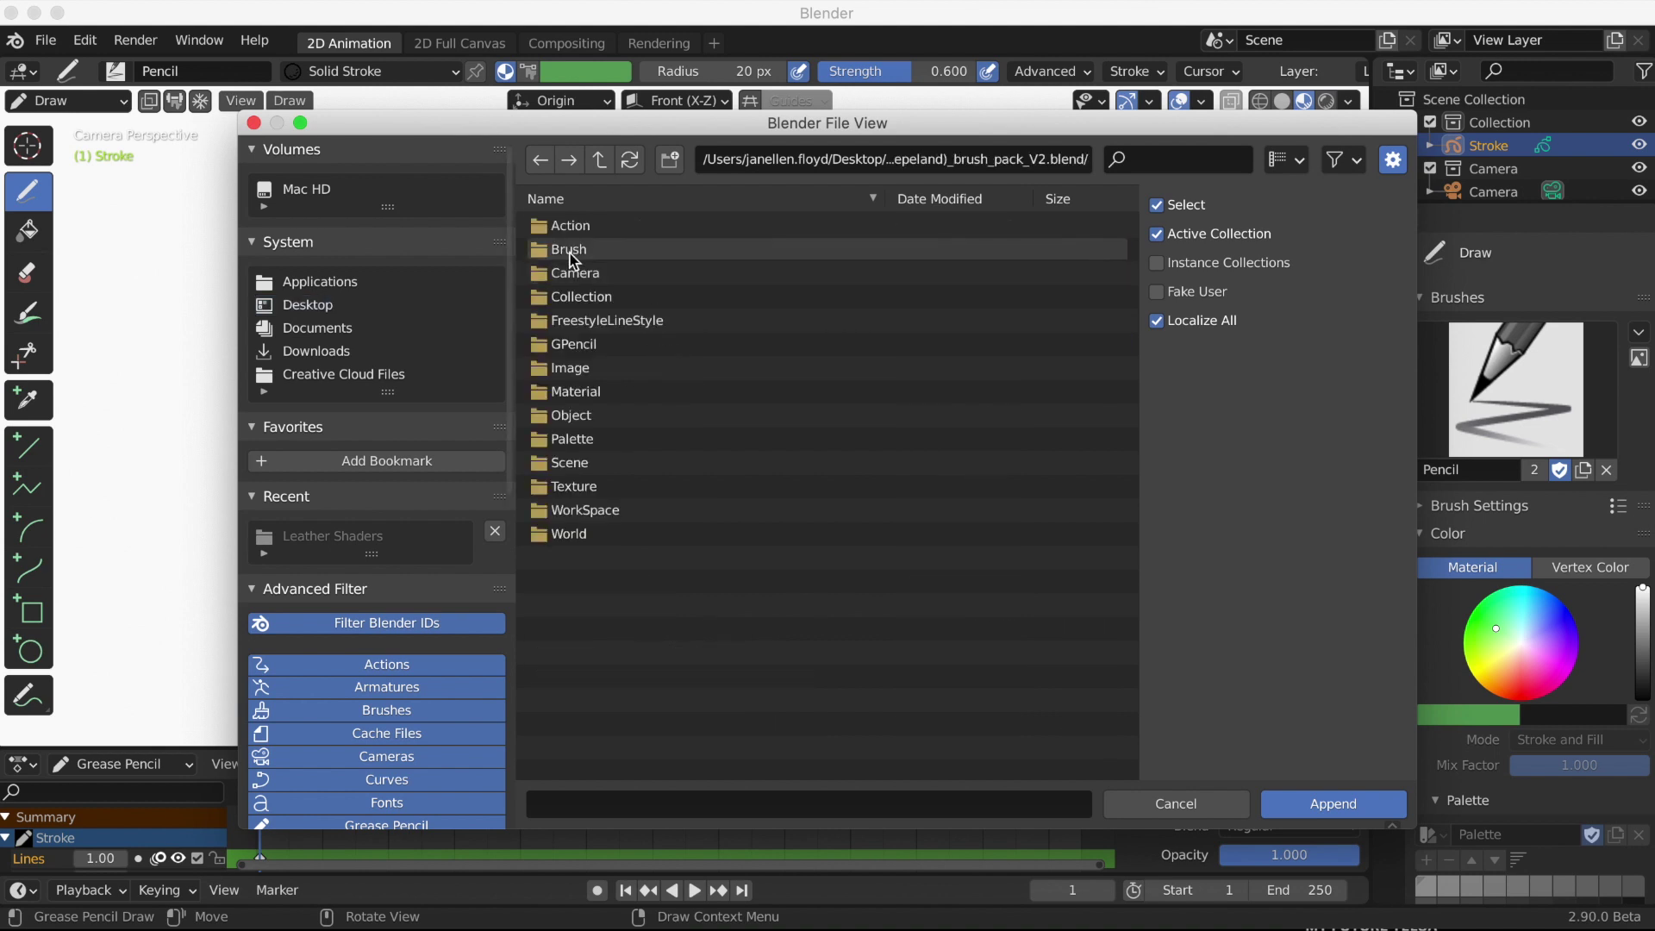
click(570, 255)
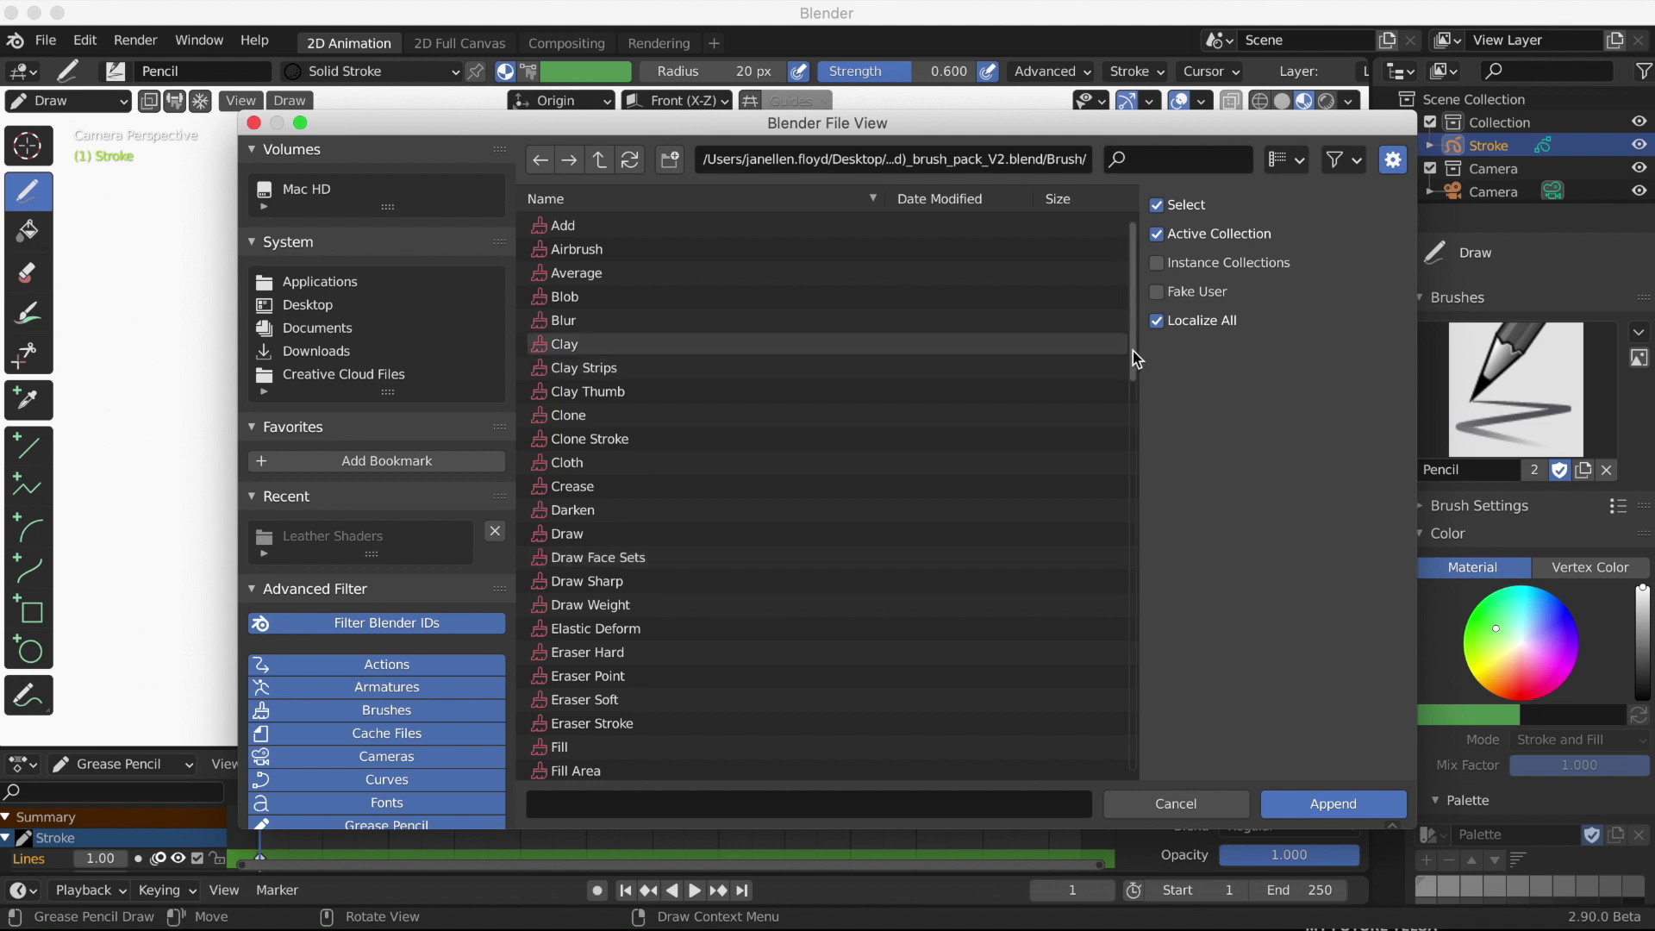
Select brushes pp_cloud_1 through pp_wet_1 and append them to the file
drag(1136, 359, 1107, 657)
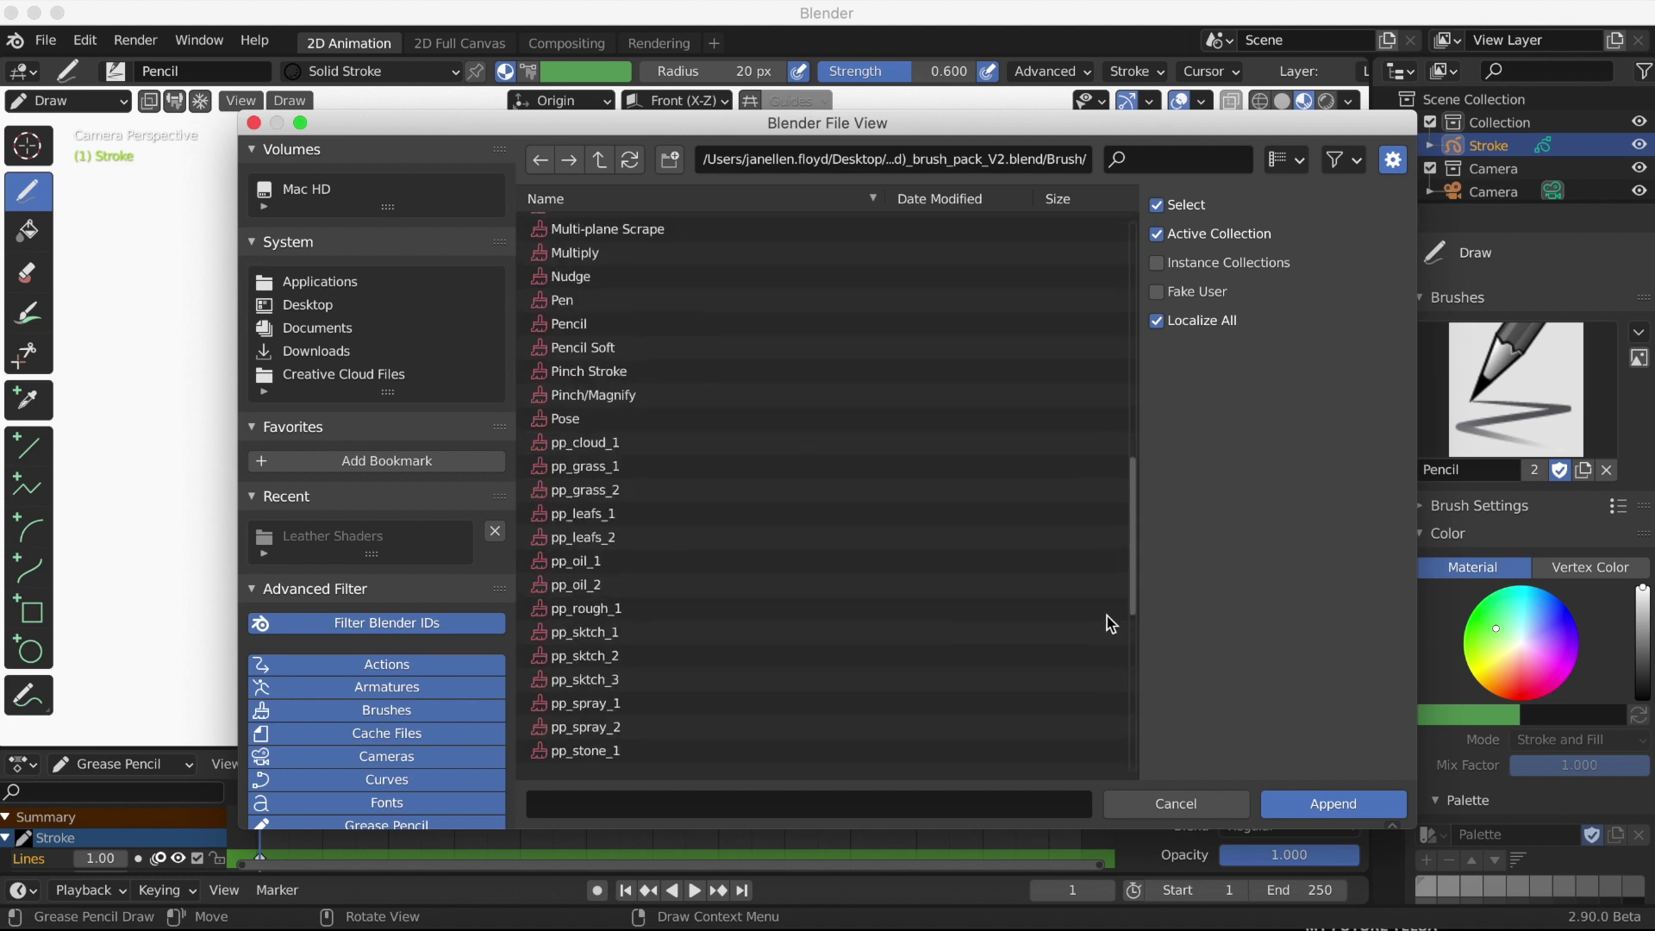
scroll(1105, 655, down, 2)
scroll(1103, 644, up, 4)
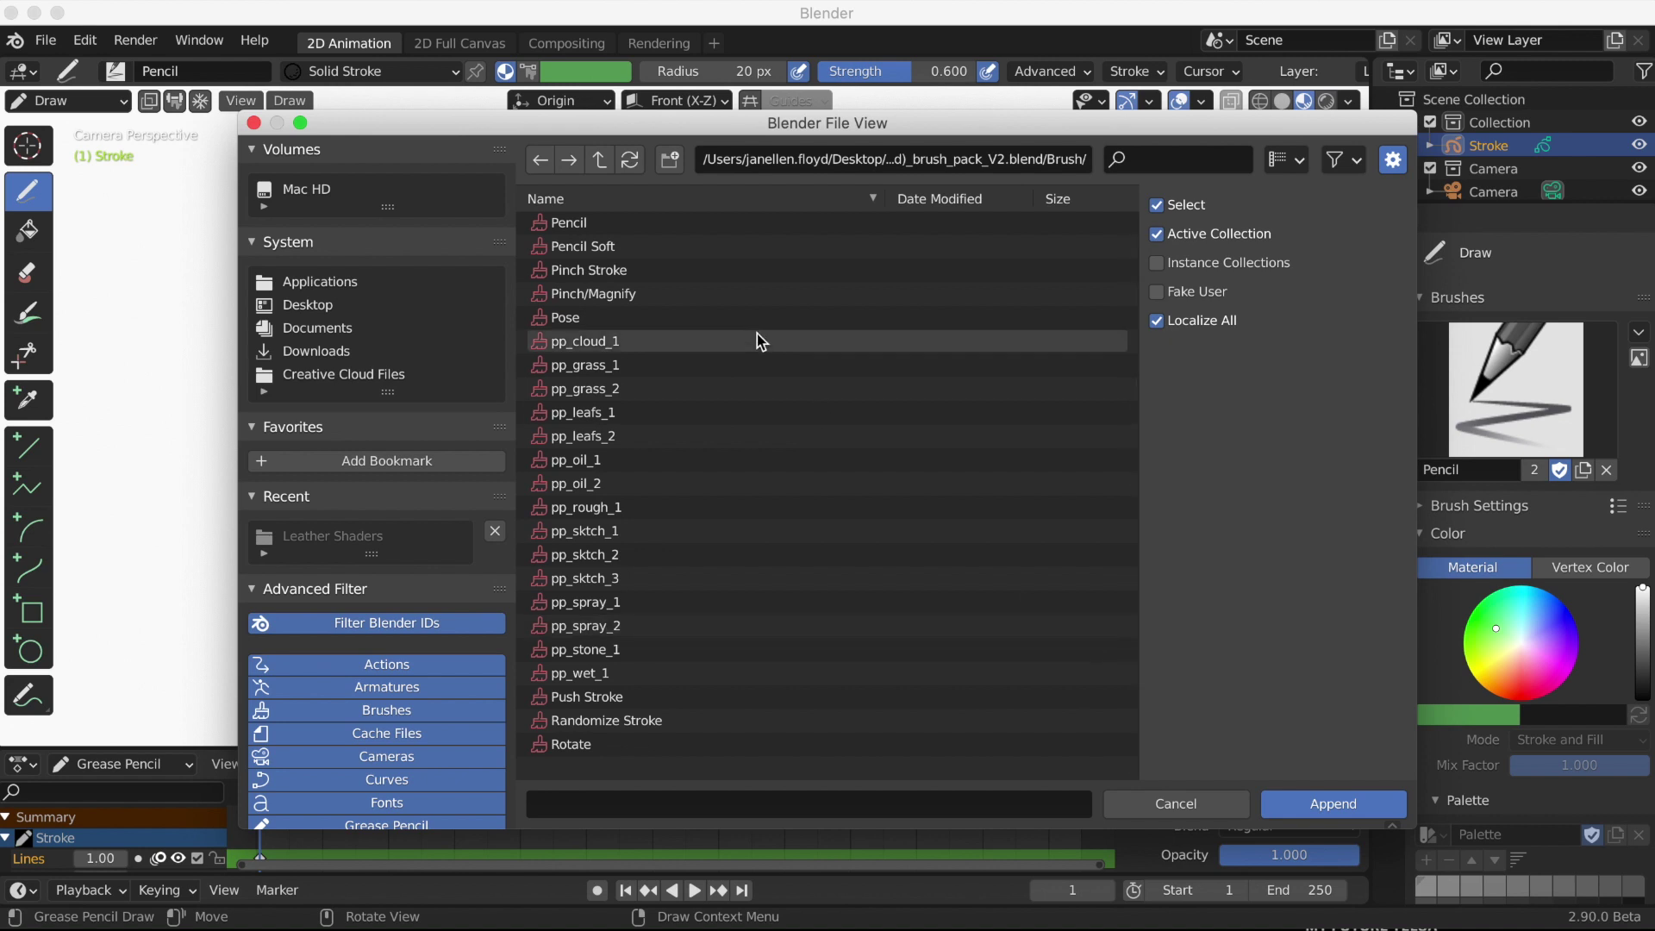
click(726, 347)
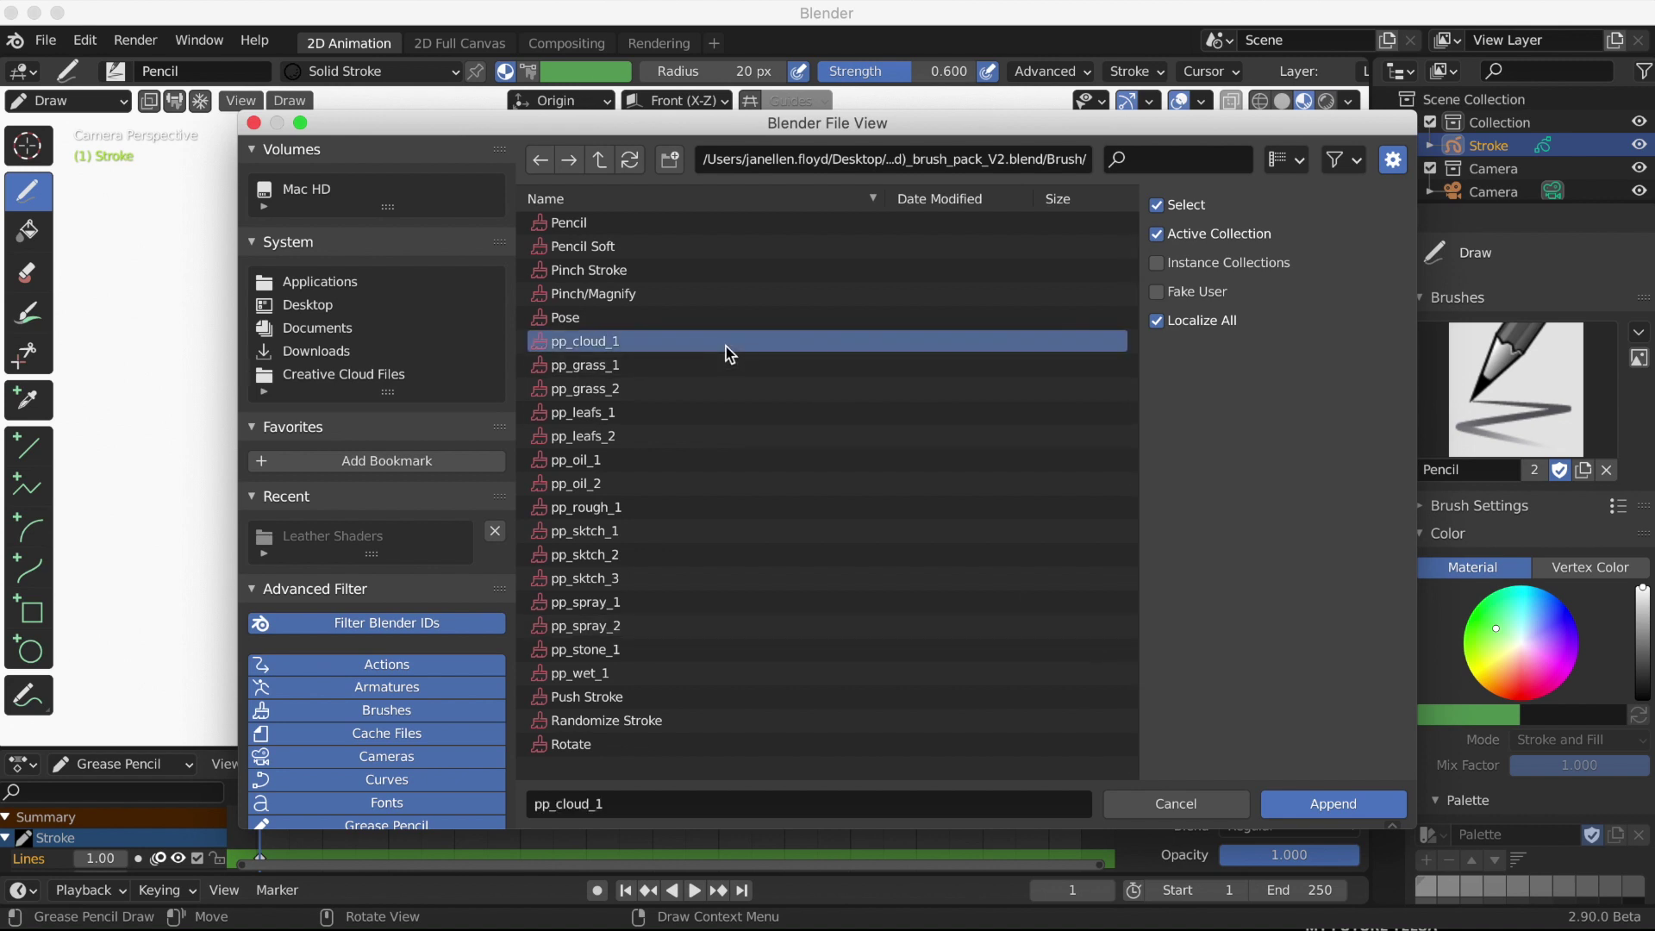
key(shift+Down)
key(shift+Down)
key(shift+Down)
key(shift+Down)
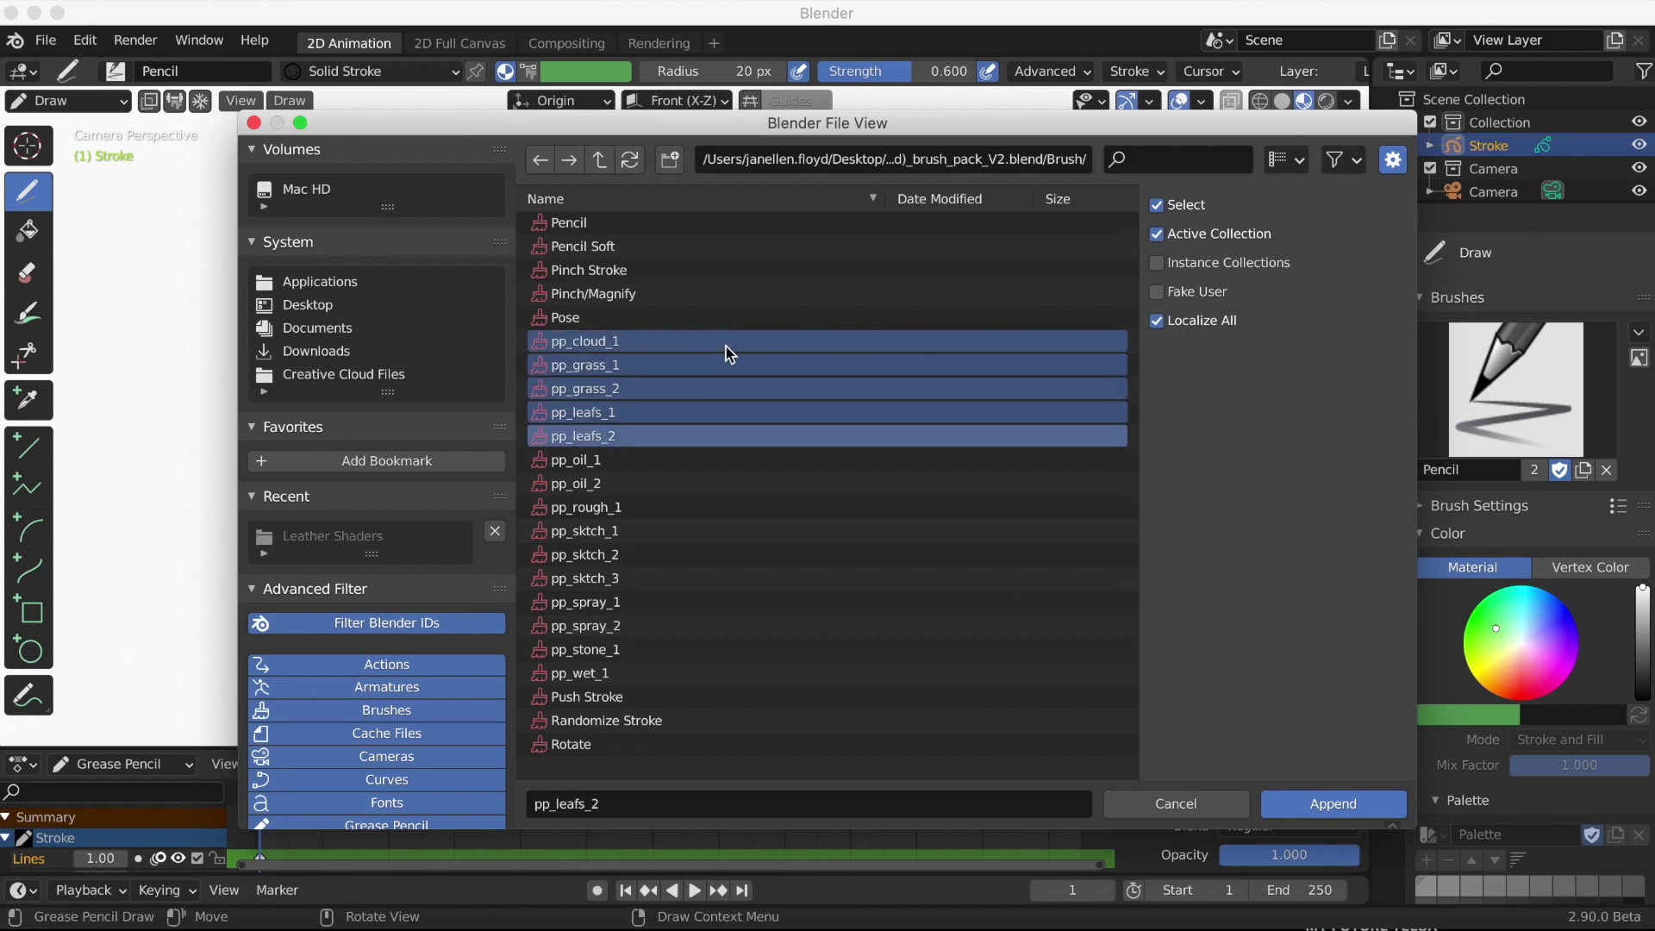
key(shift+Down)
key(shift+Down)
key(shift+Down)
key(shift+Down)
key(shift+Down)
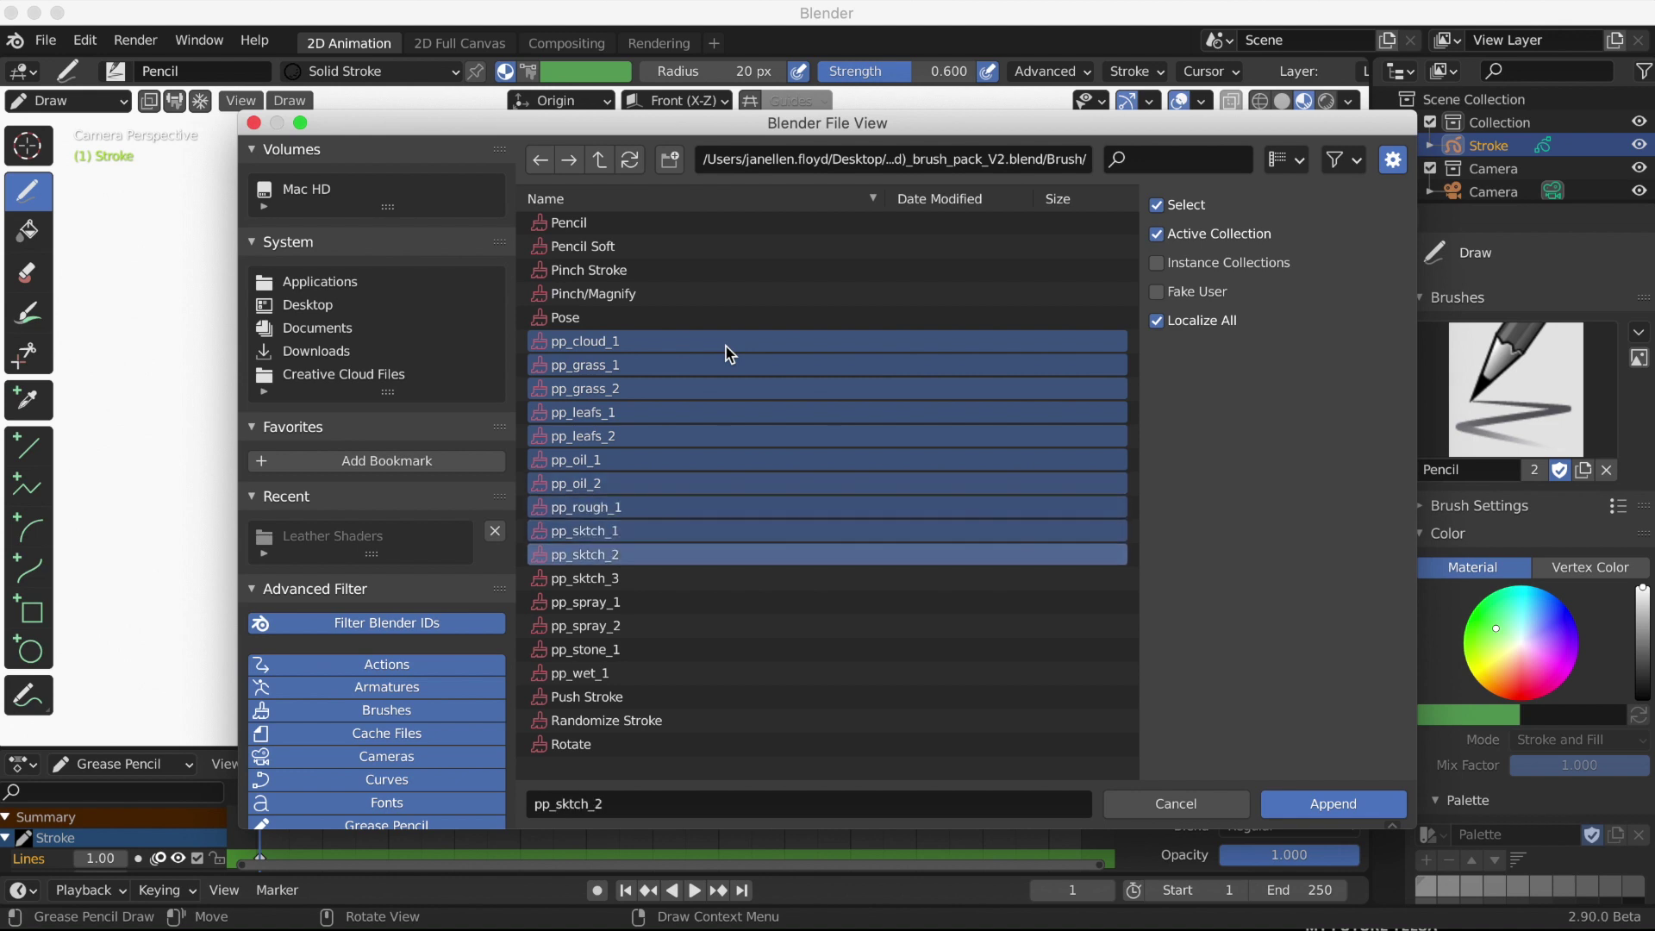
key(shift+Down)
key(shift+Down)
key(shift+Down)
key(shift+Down)
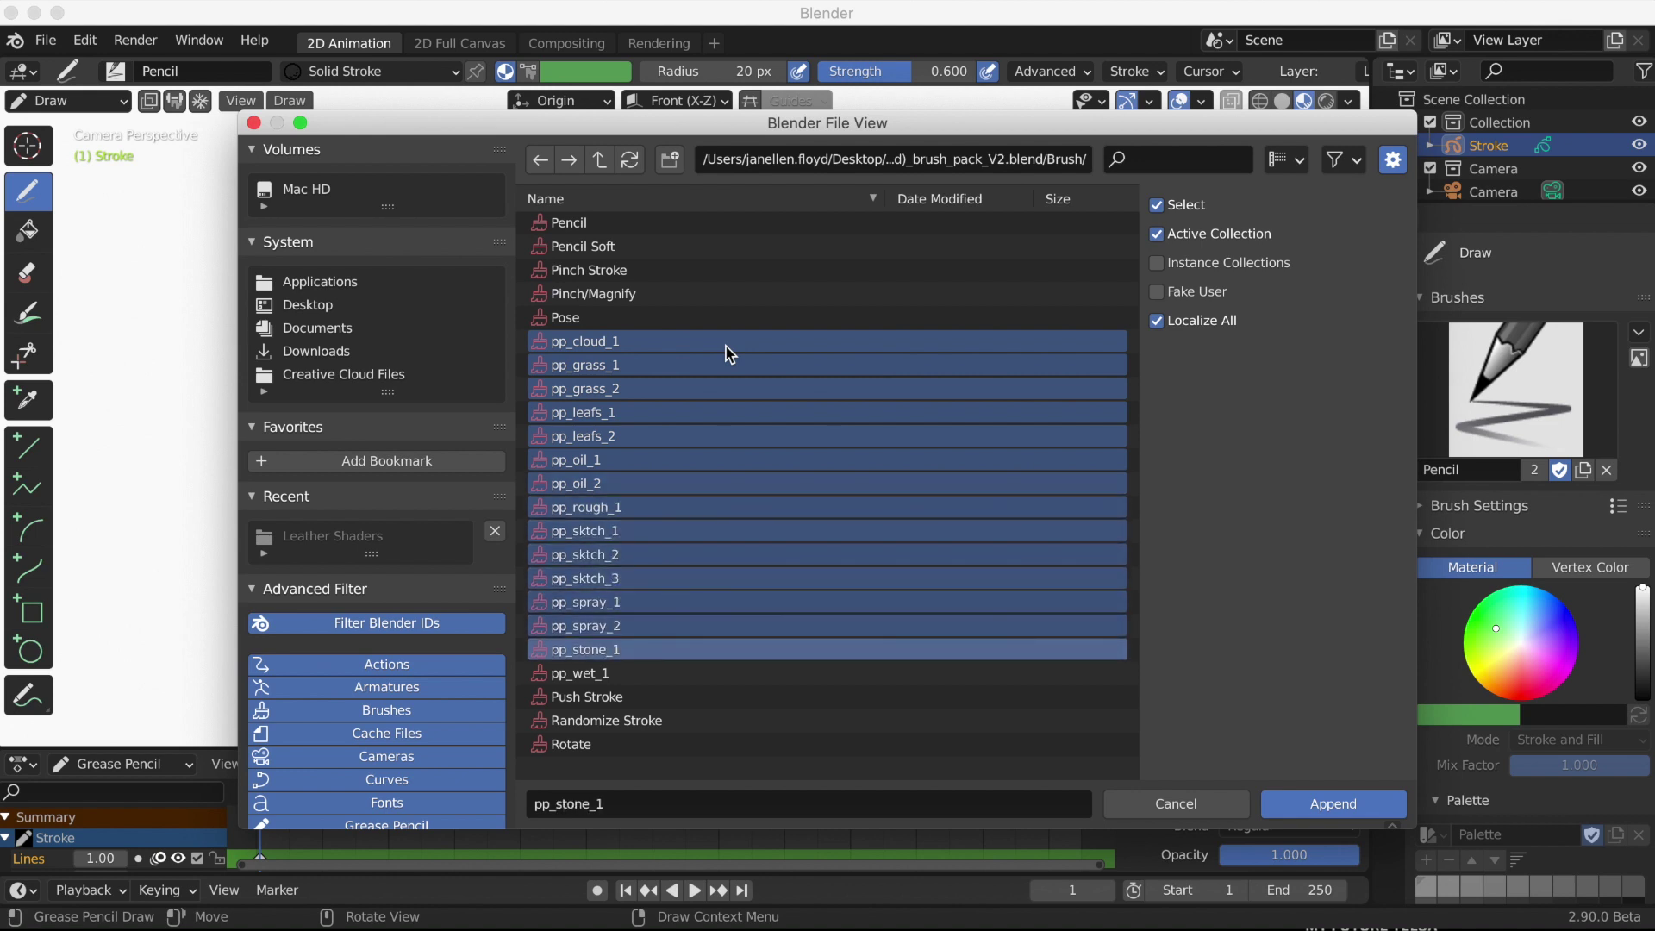
key(shift+Down)
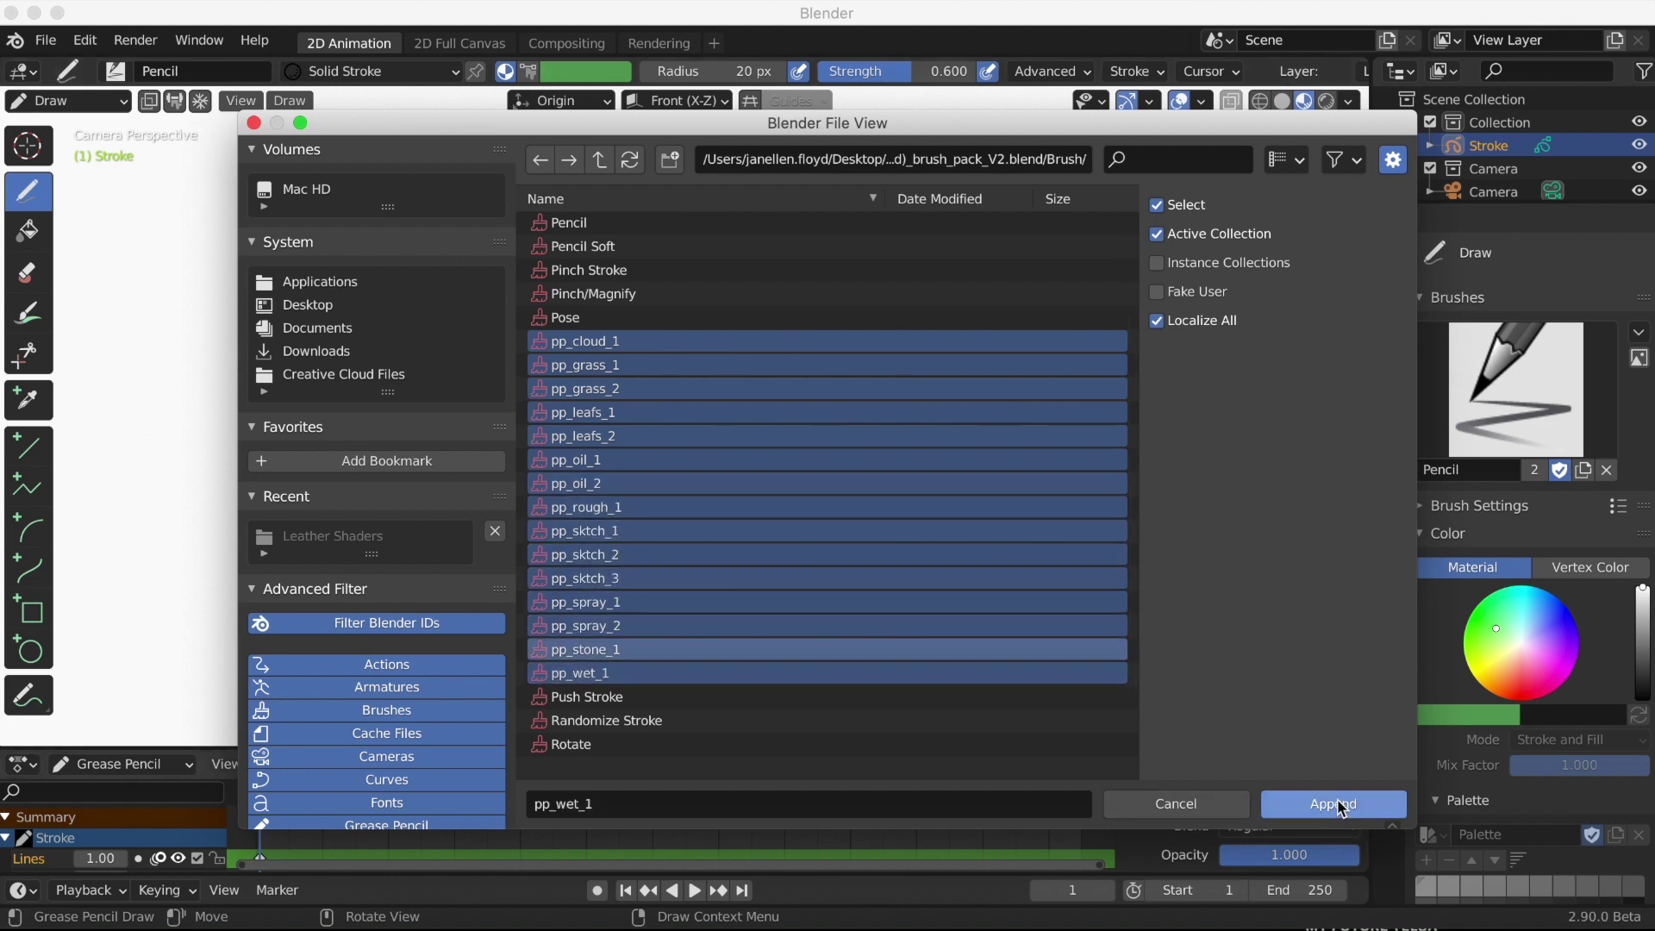
click(1336, 805)
Switch to the pp_sktch_1 brush and draw a grey test stroke on the canvas
click(1470, 372)
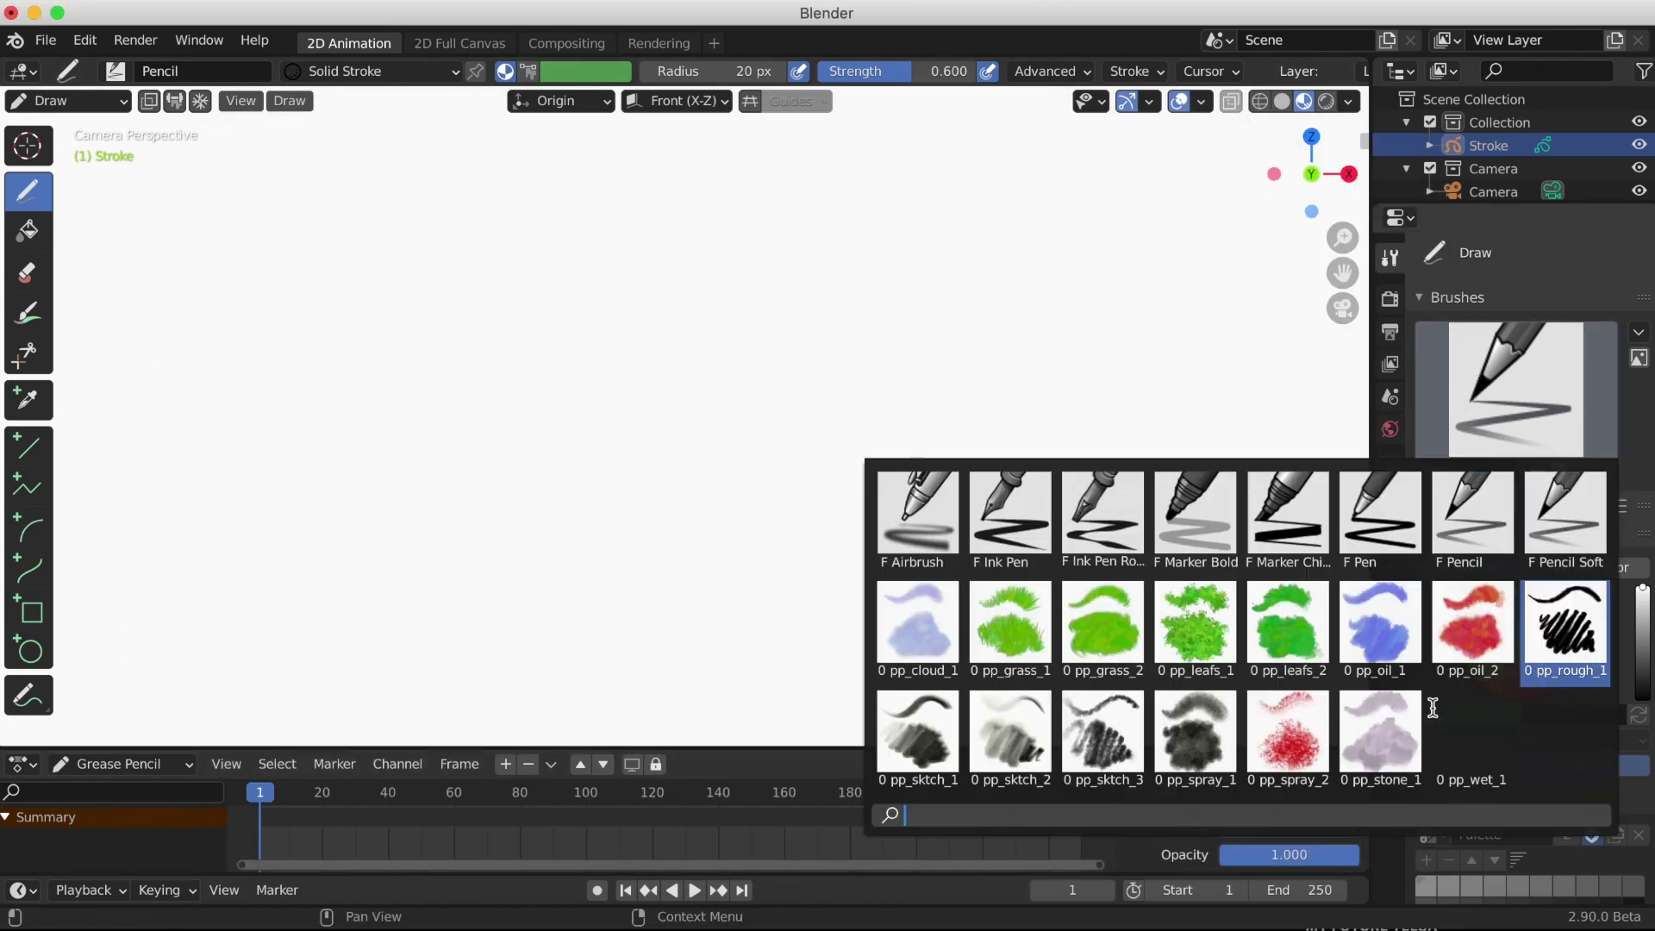
click(915, 732)
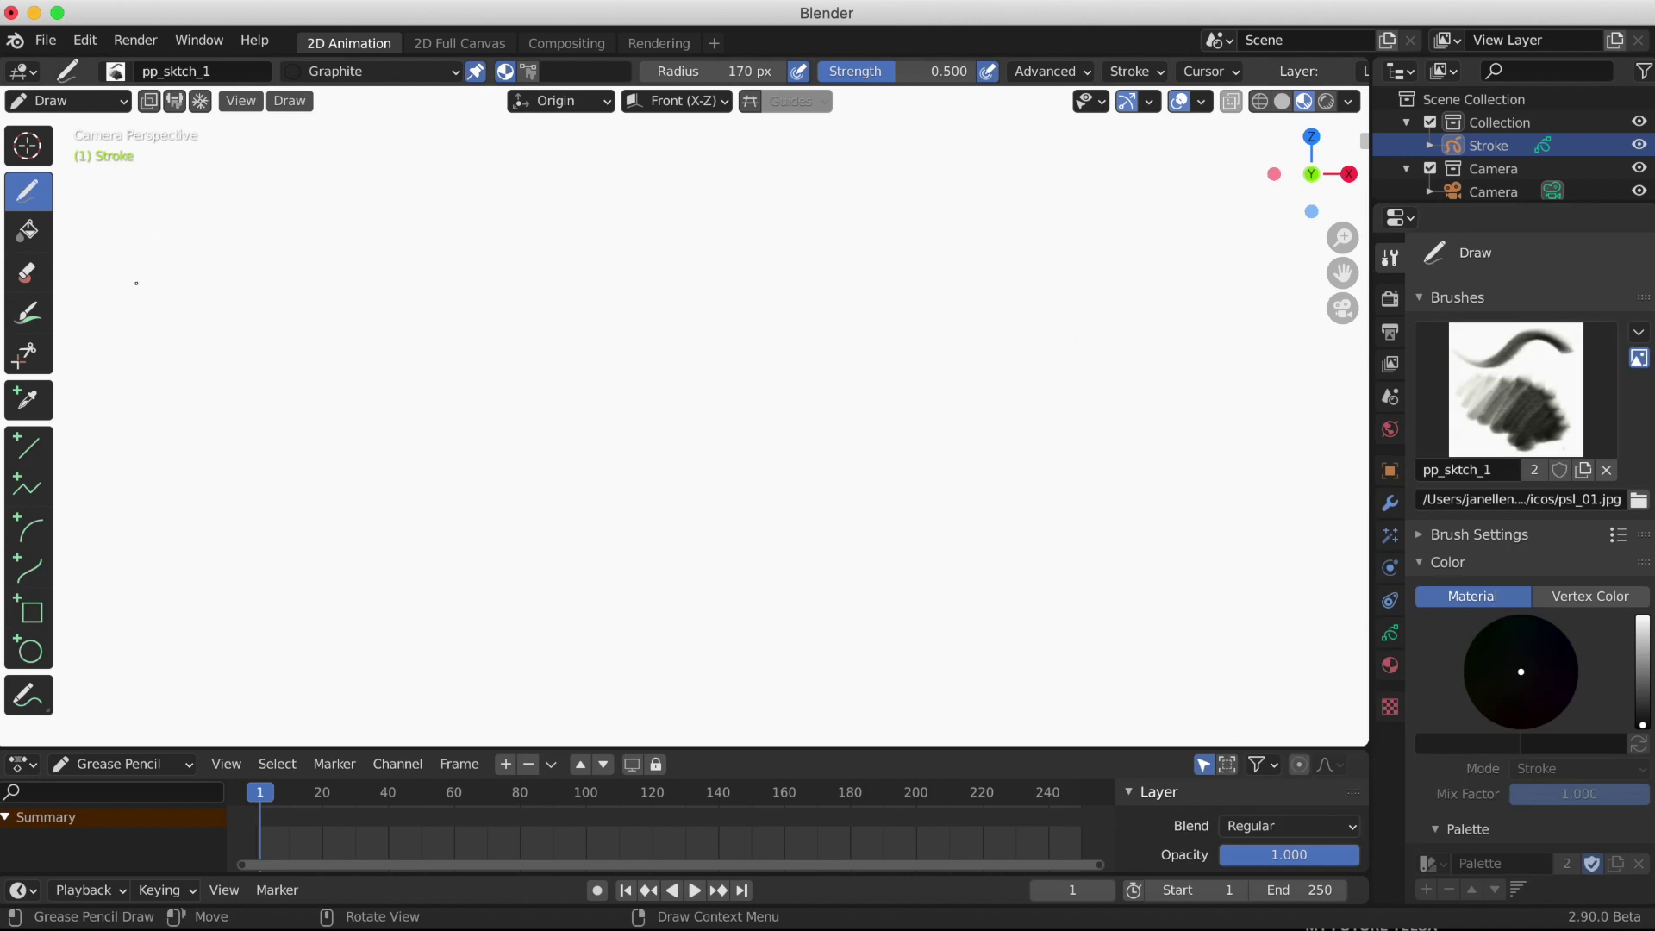
mouse_move(169, 241)
mouse_down()
mouse_move(266, 338)
mouse_move(258, 320)
mouse_move(168, 354)
mouse_move(172, 376)
mouse_up()
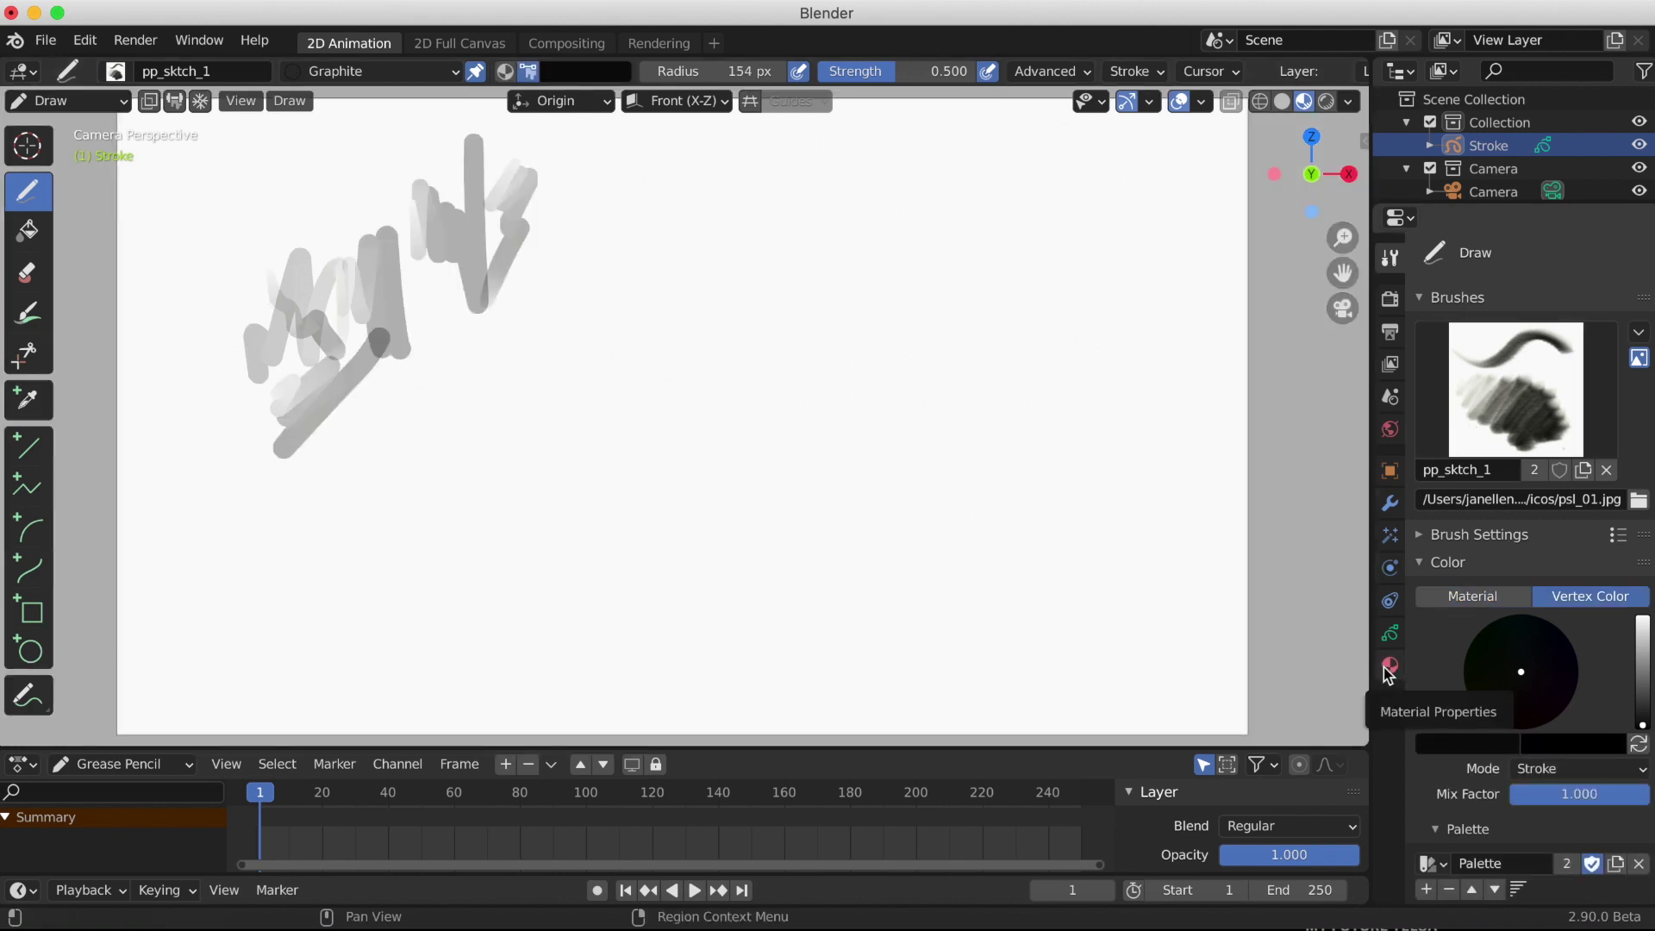
Bring the Graphite material's stroke texture Blend down to 0.216, passing through 0.288
click(1389, 669)
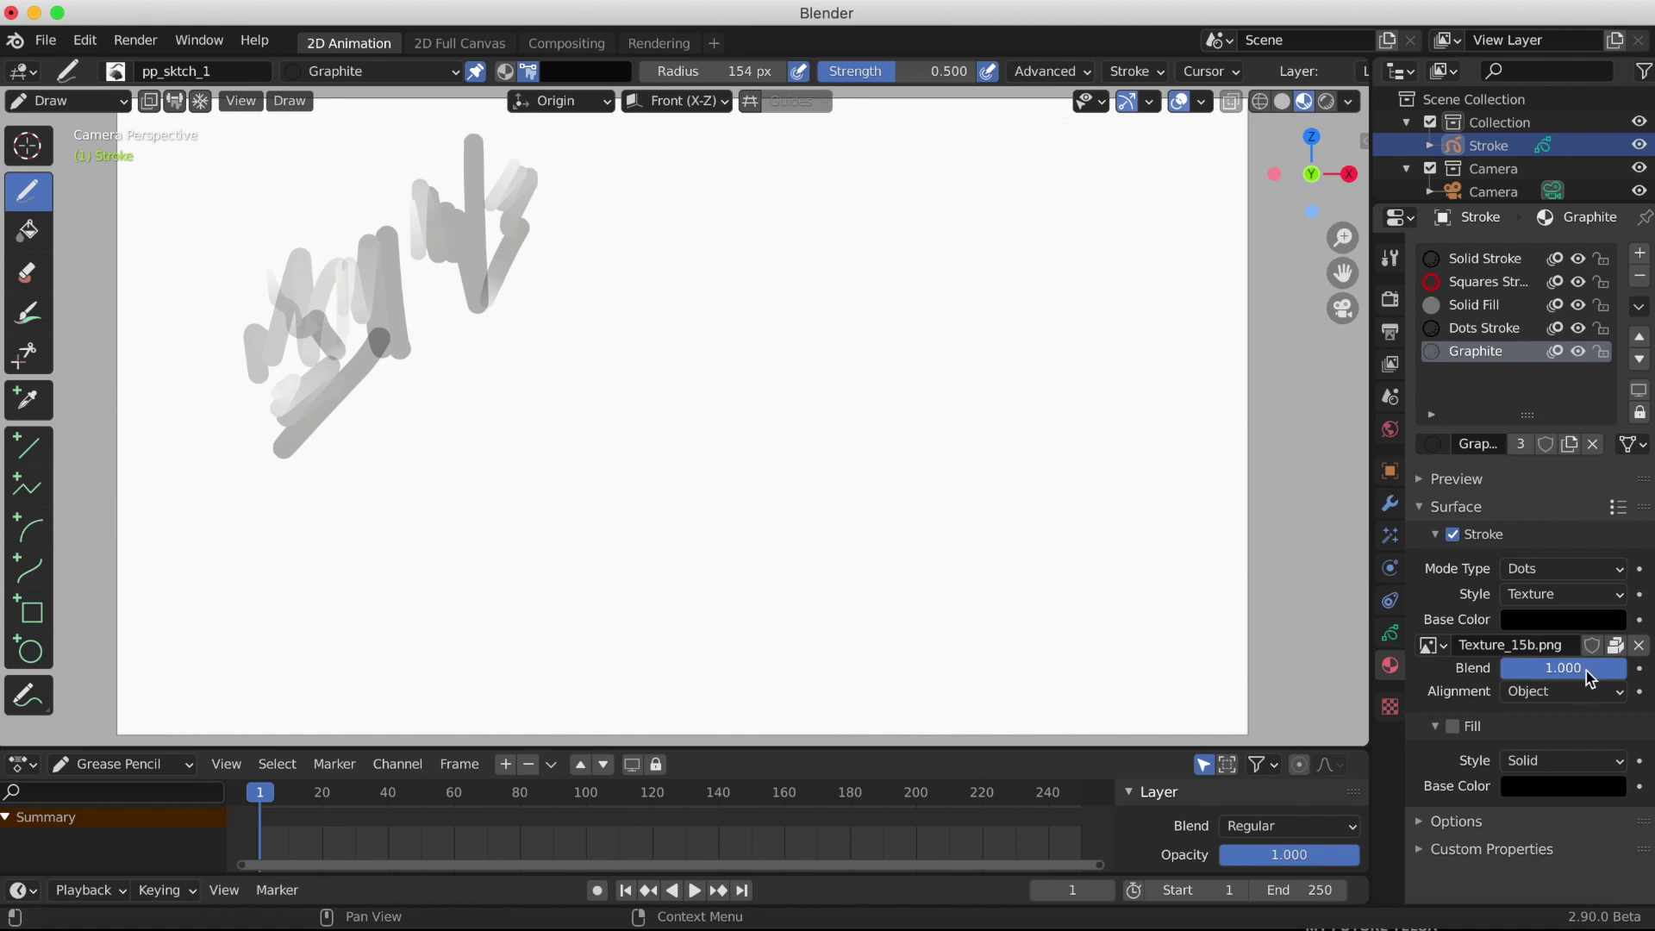
drag(1599, 670, 1552, 677)
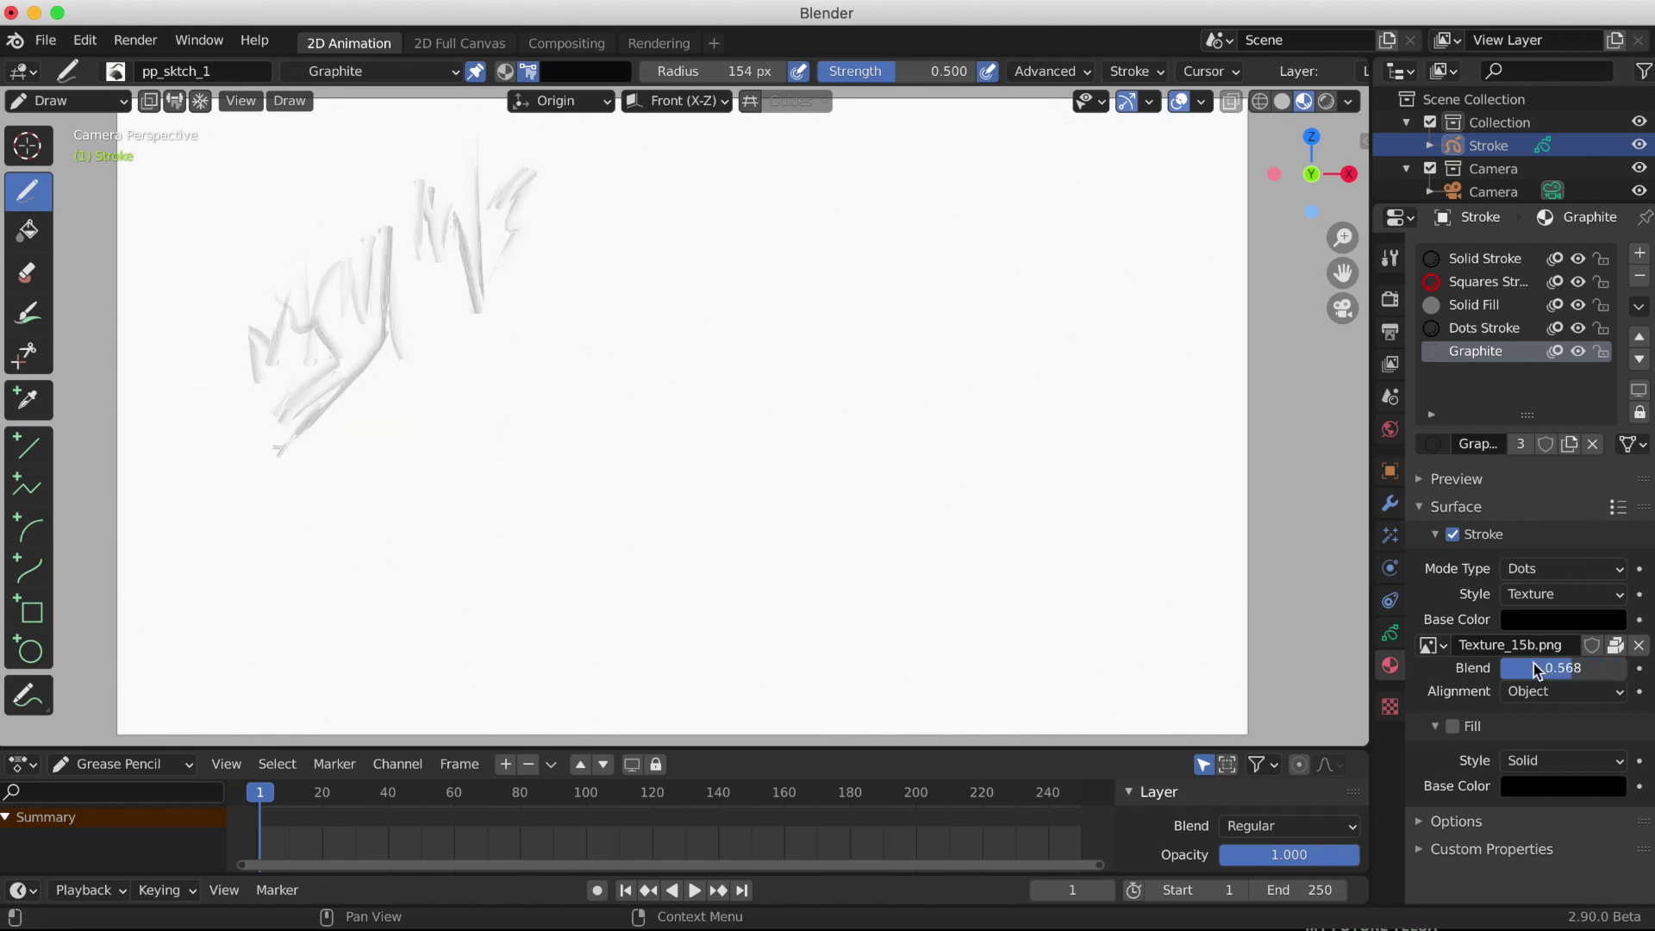
double_click(1567, 679)
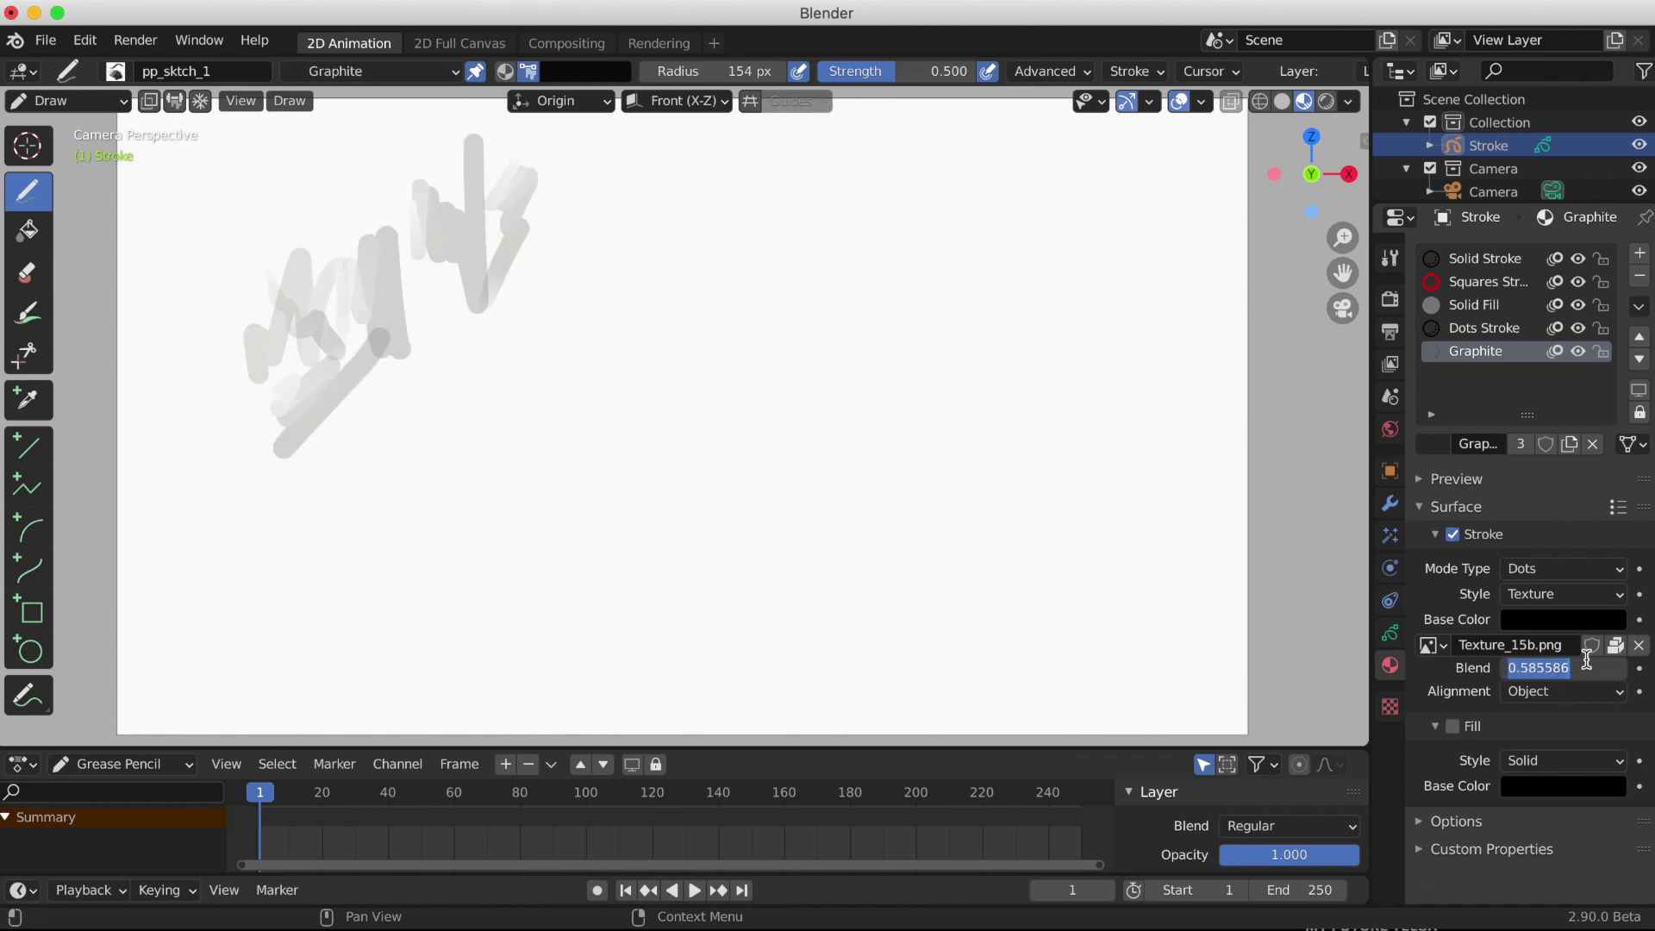
text(0)
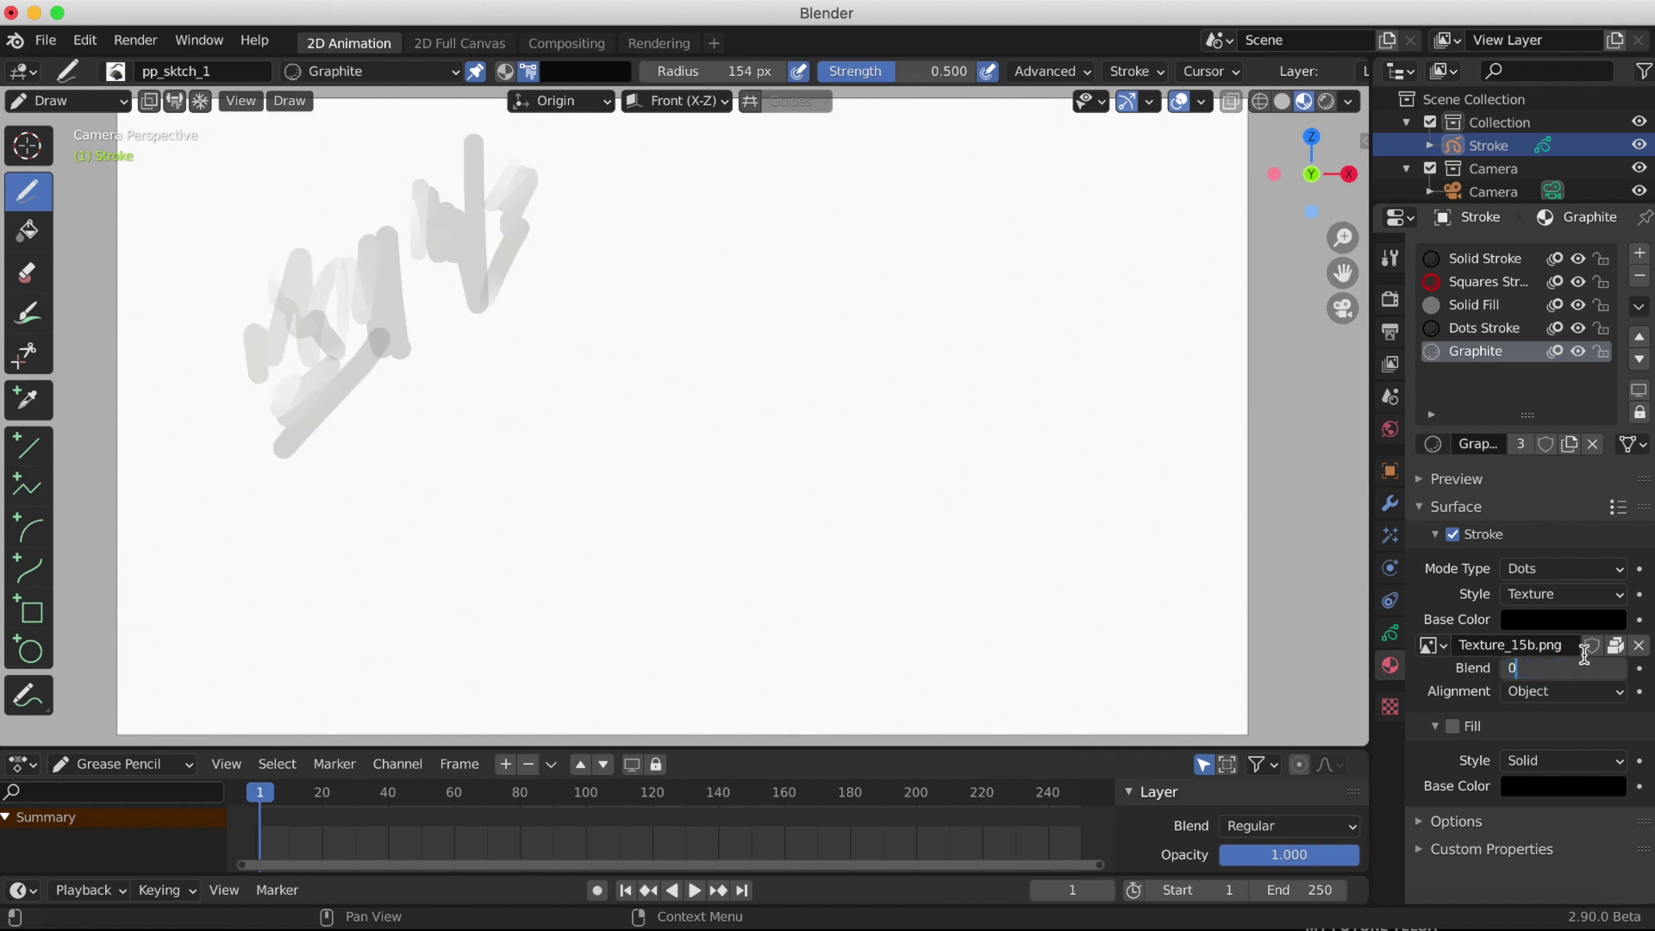
text(.28)
text(8)
key(Return)
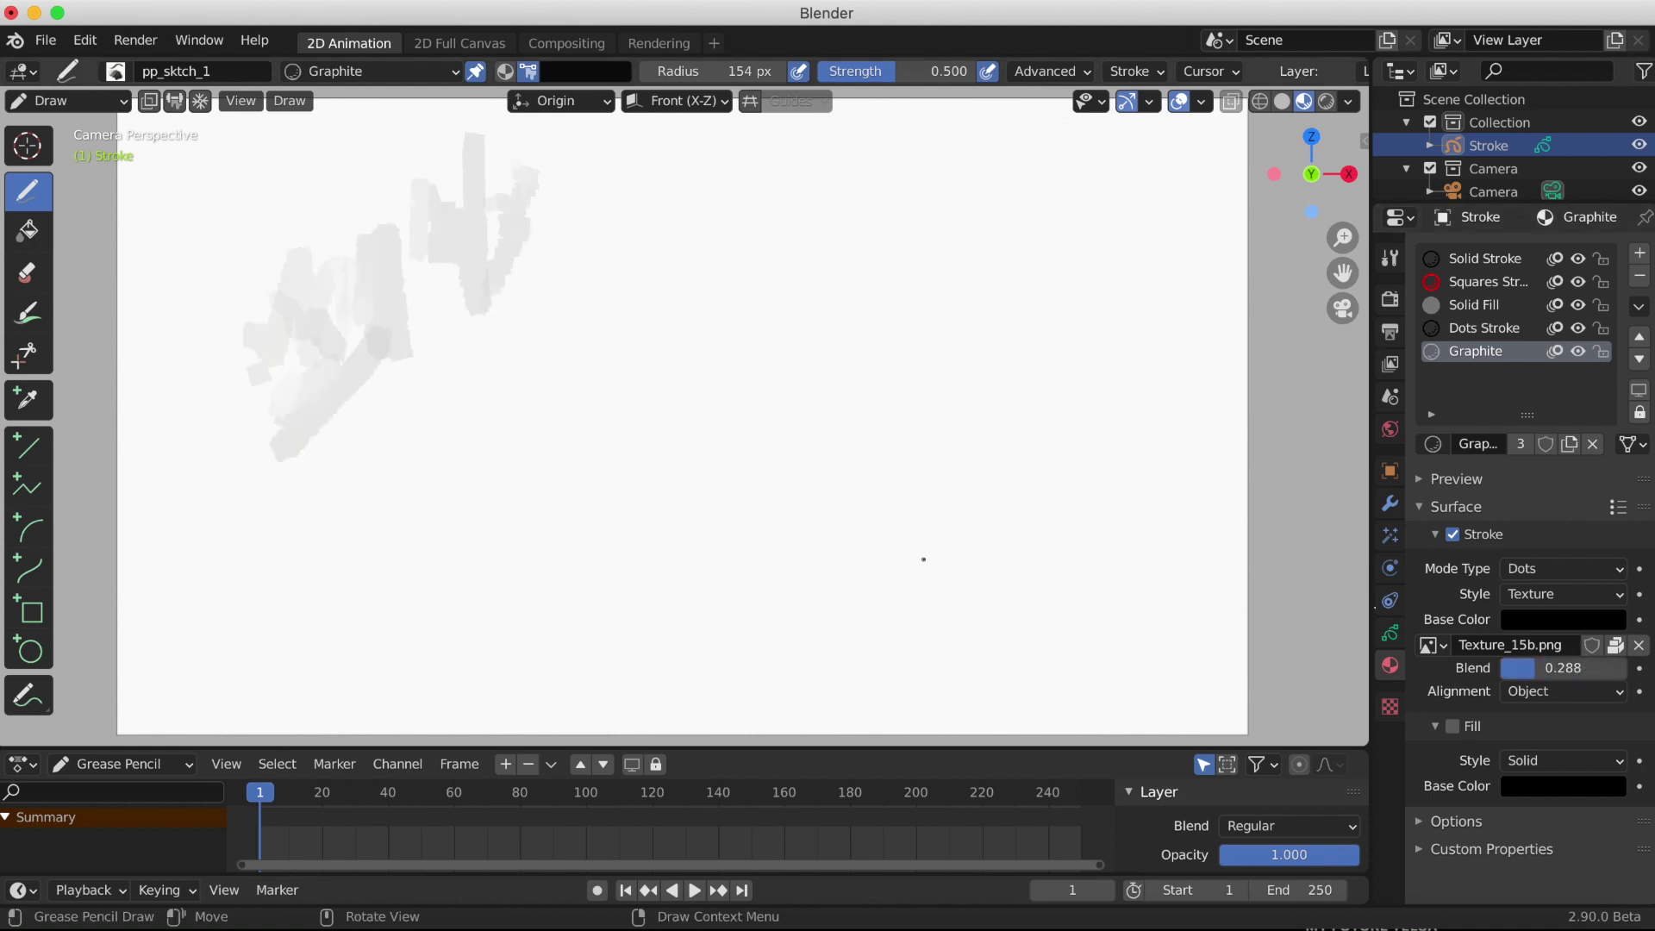
drag(1508, 671, 1511, 674)
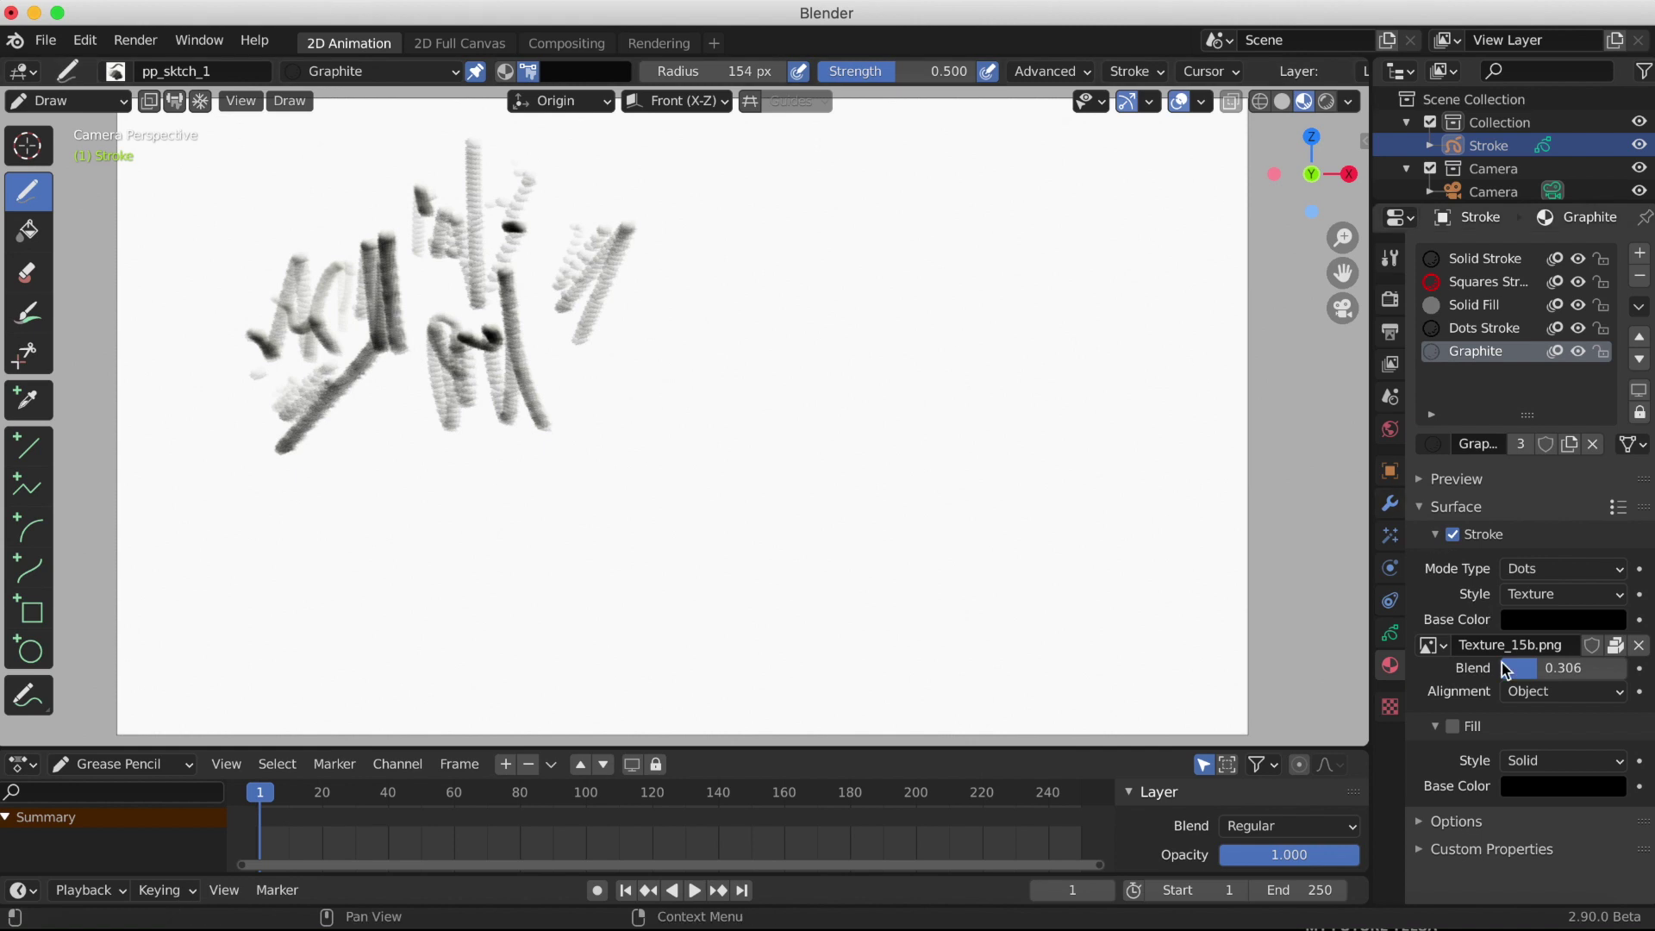
drag(1523, 671, 1514, 677)
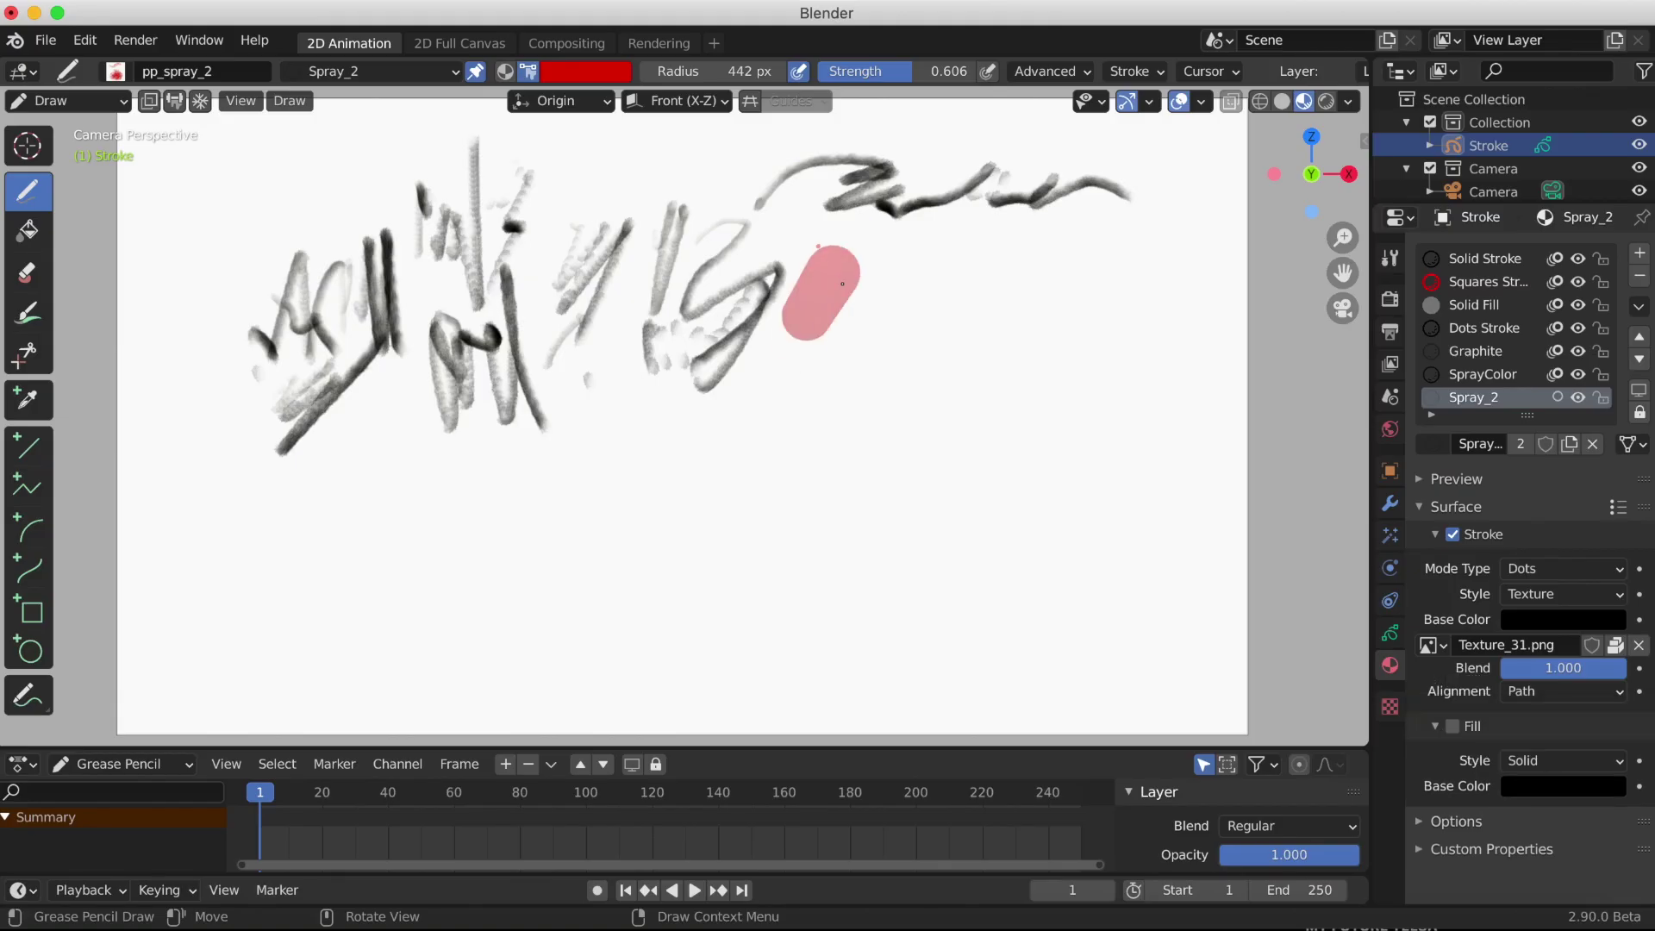
Paint a pink pp_spray_2 patch, set Spray_2's texture Blend to 0.477, and spray more dots
mouse_move(842, 284)
mouse_down()
mouse_move(888, 259)
mouse_move(931, 422)
mouse_move(981, 298)
mouse_up()
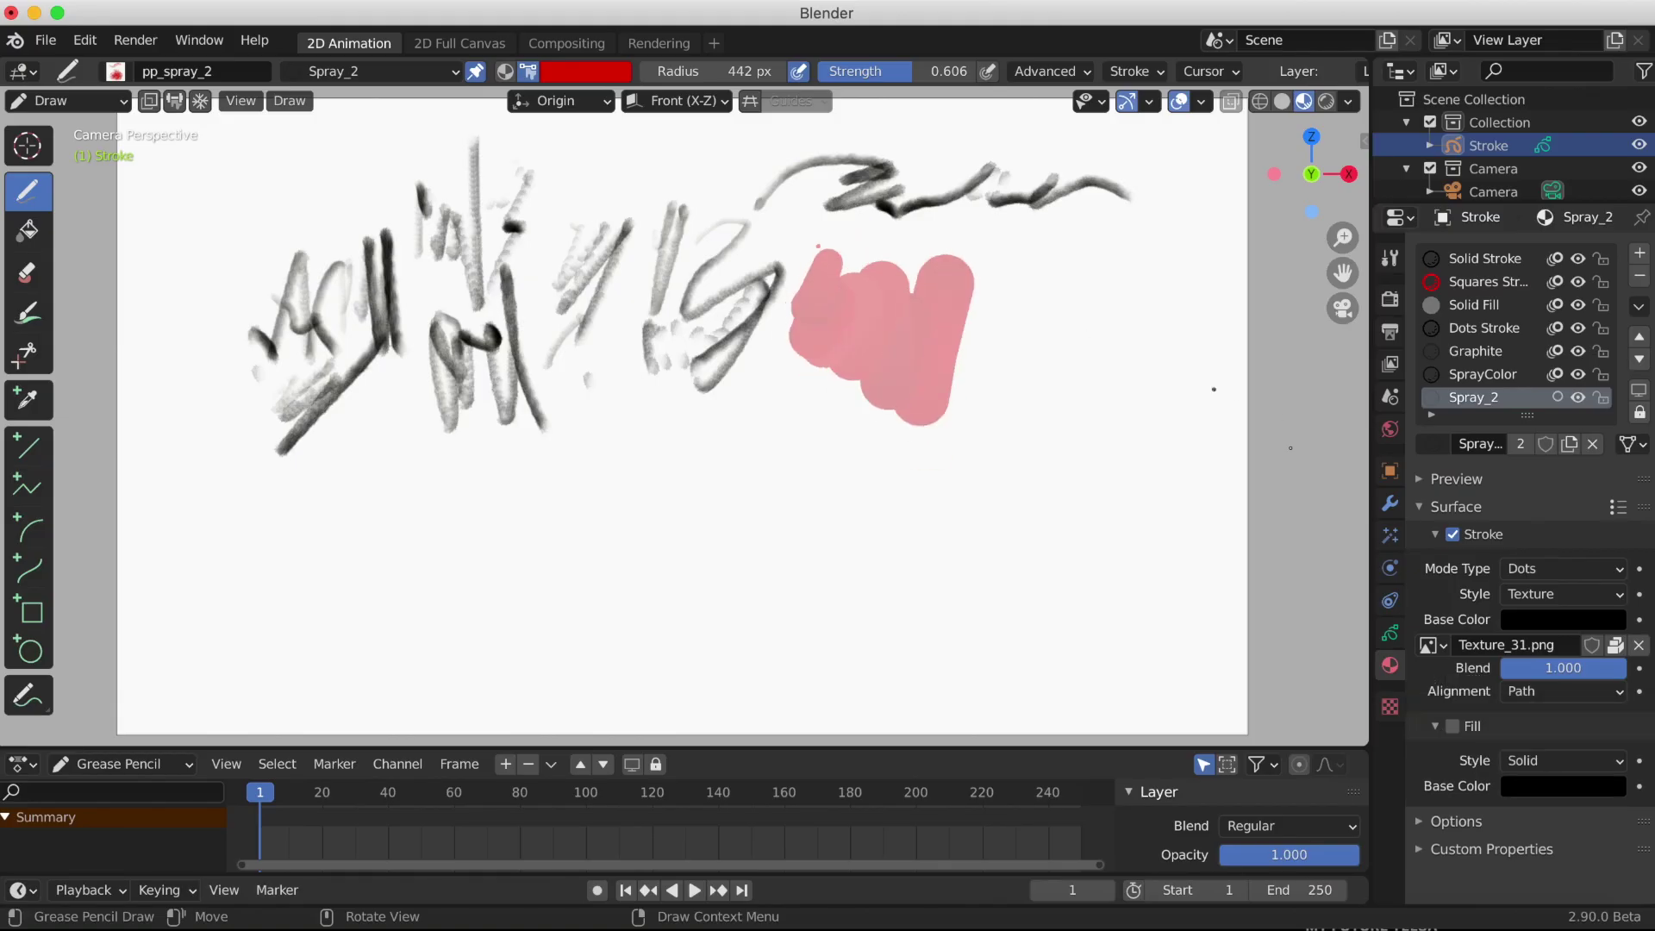
click(1389, 298)
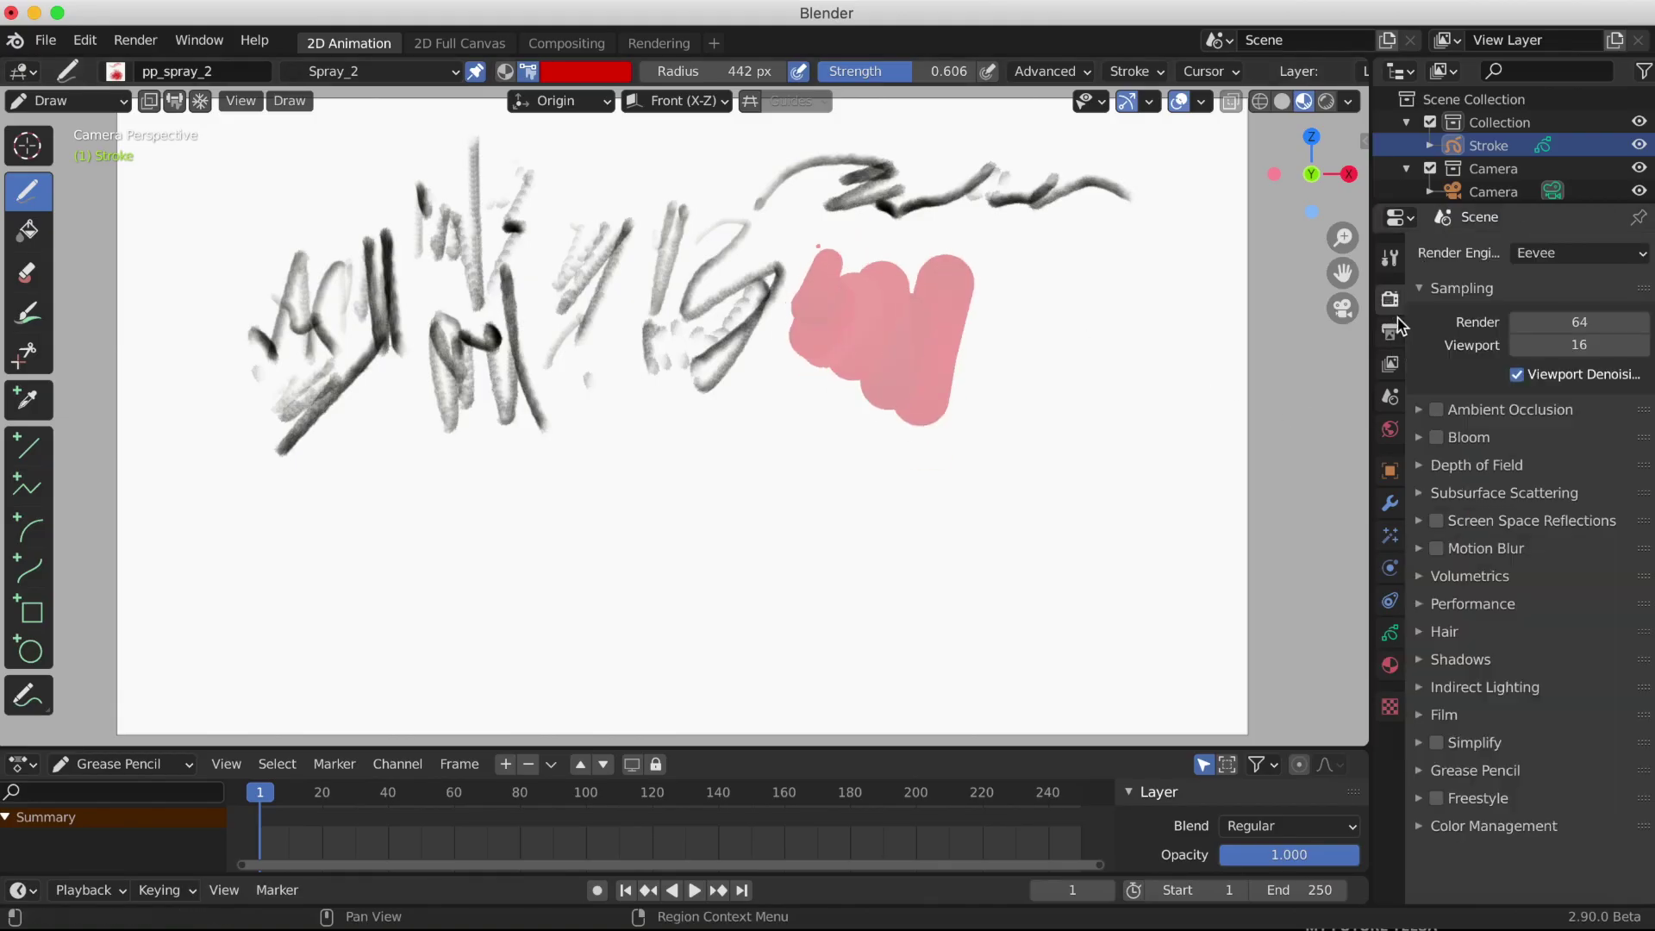
click(1389, 257)
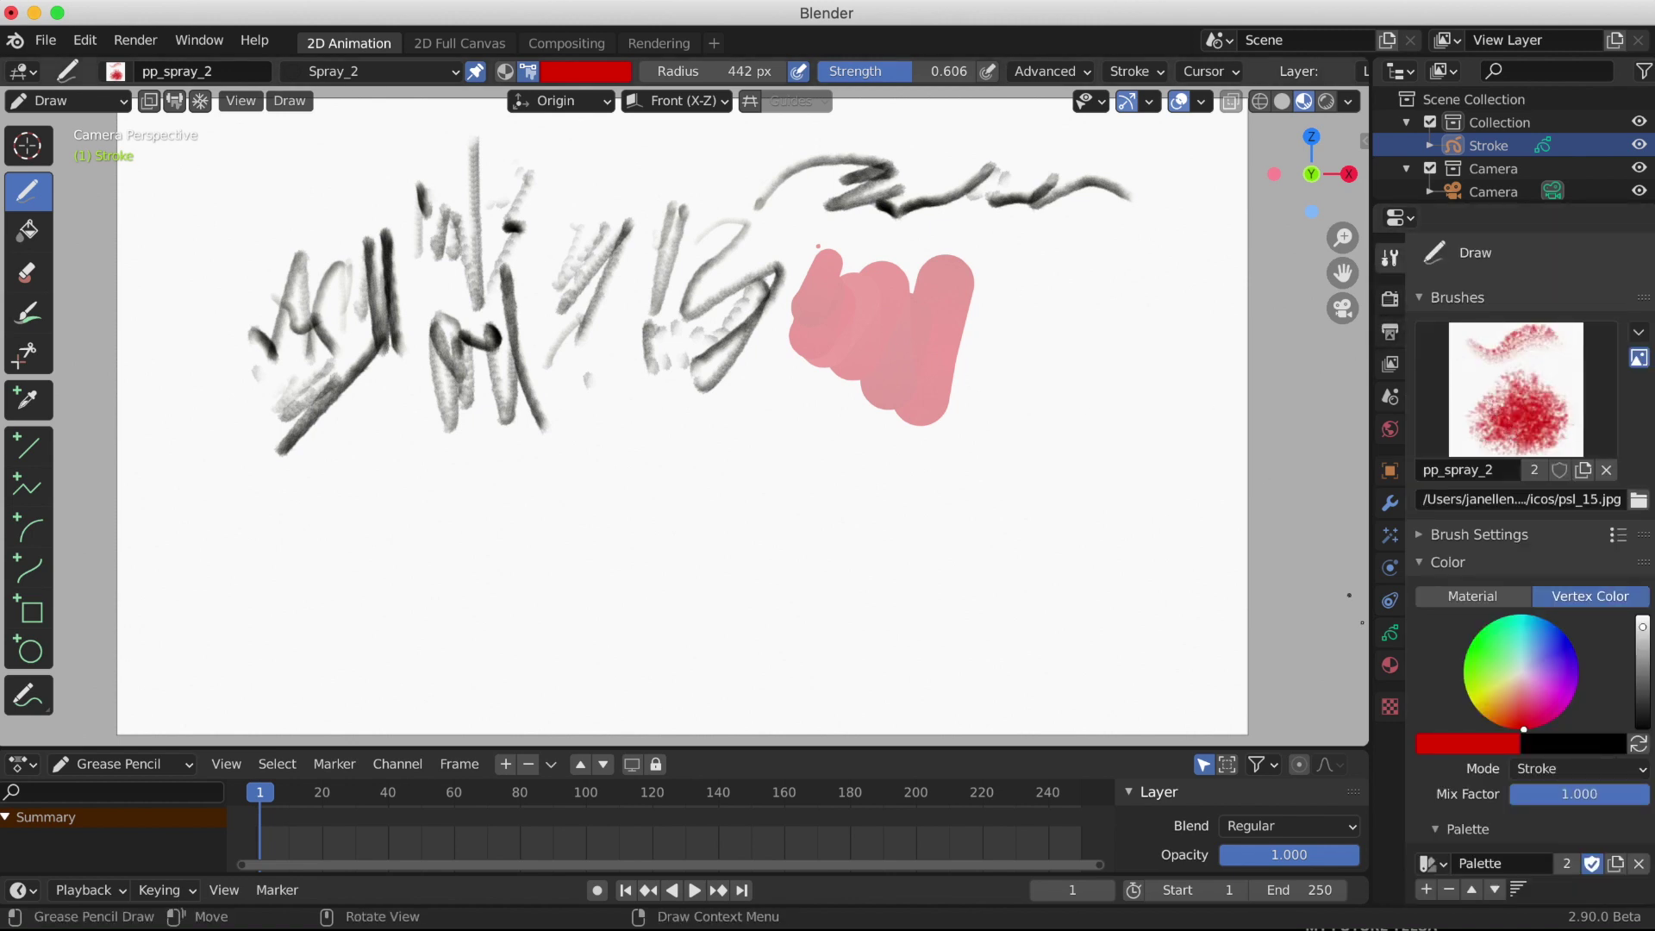
click(1389, 664)
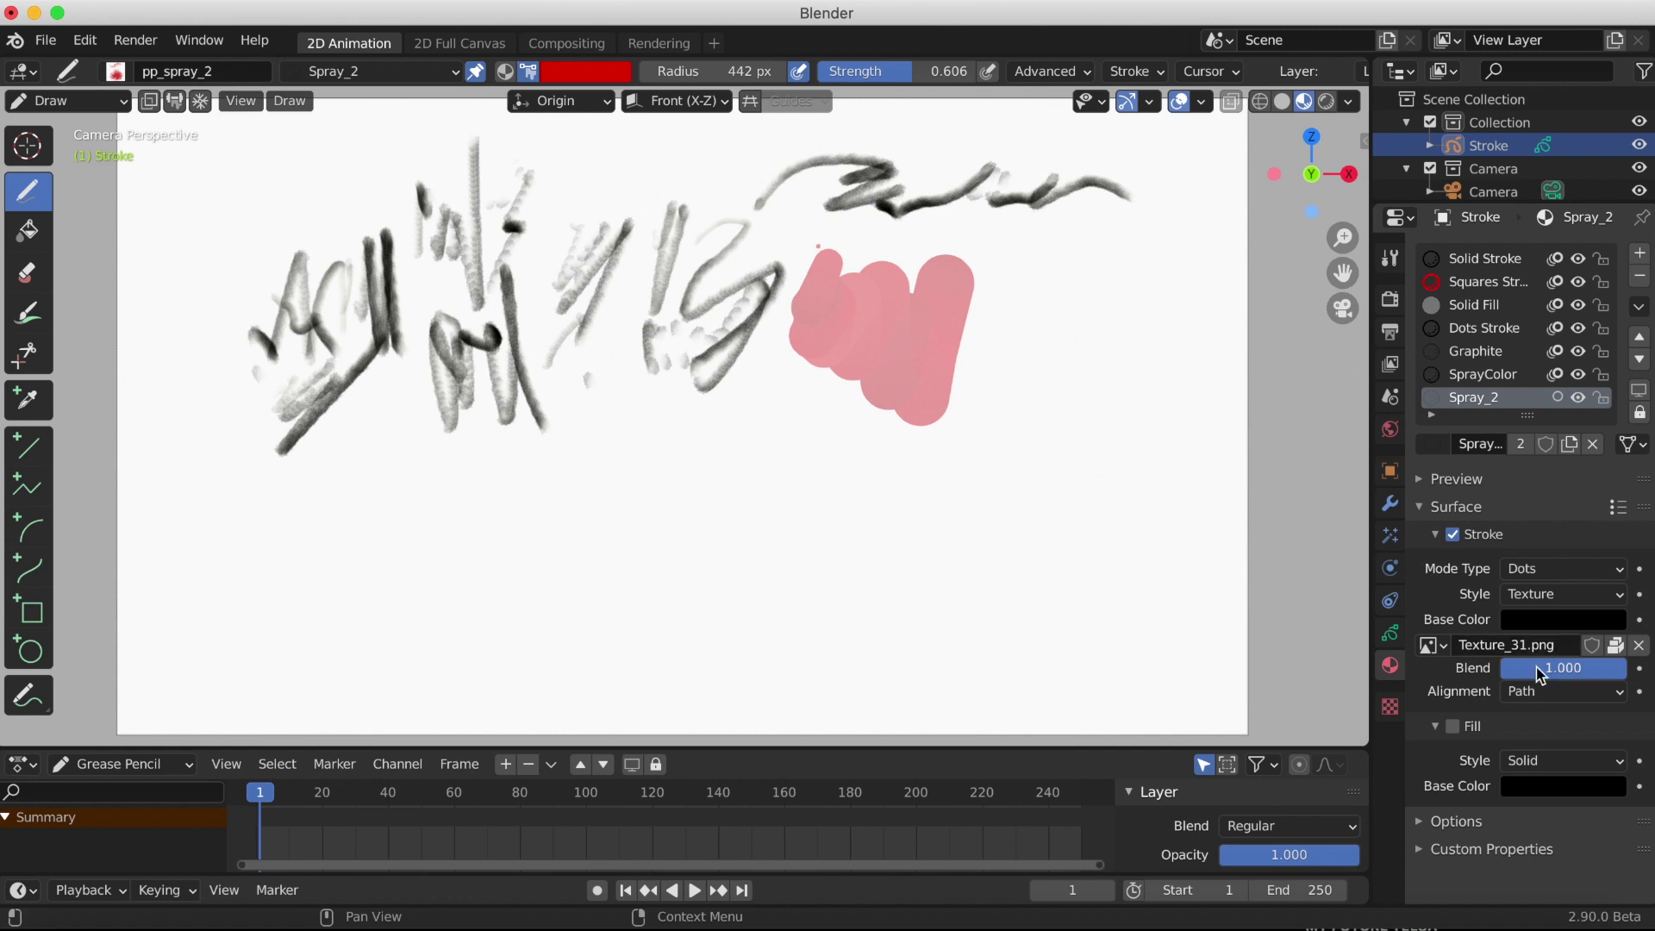
drag(1540, 675, 1527, 665)
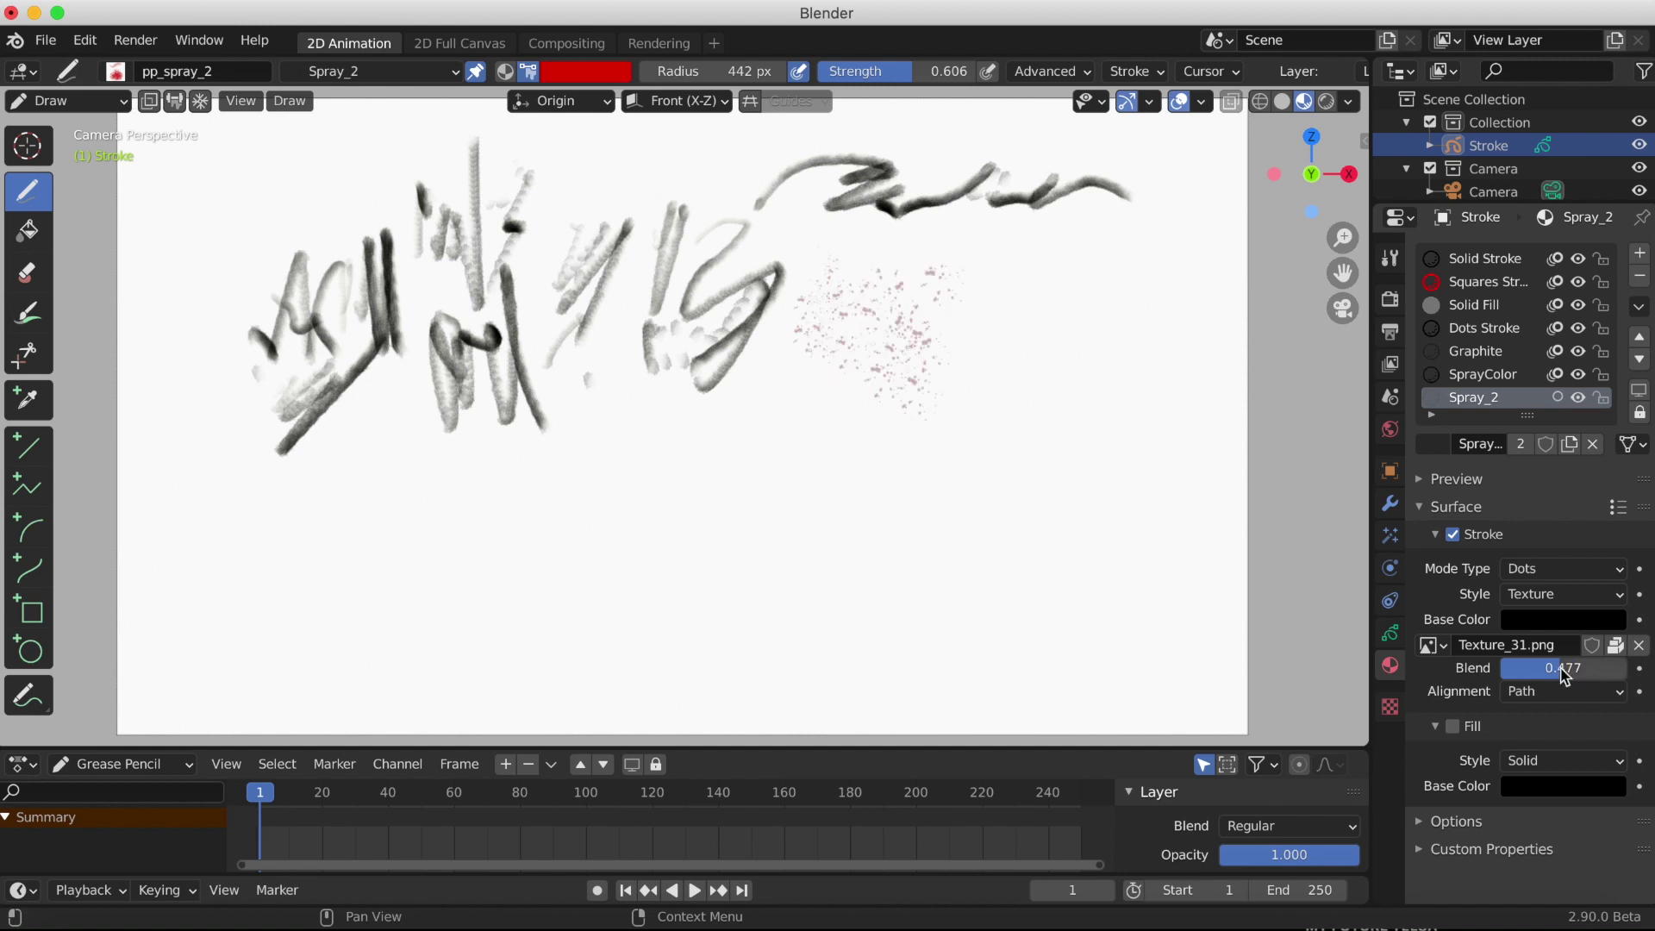
drag(1551, 669, 1535, 669)
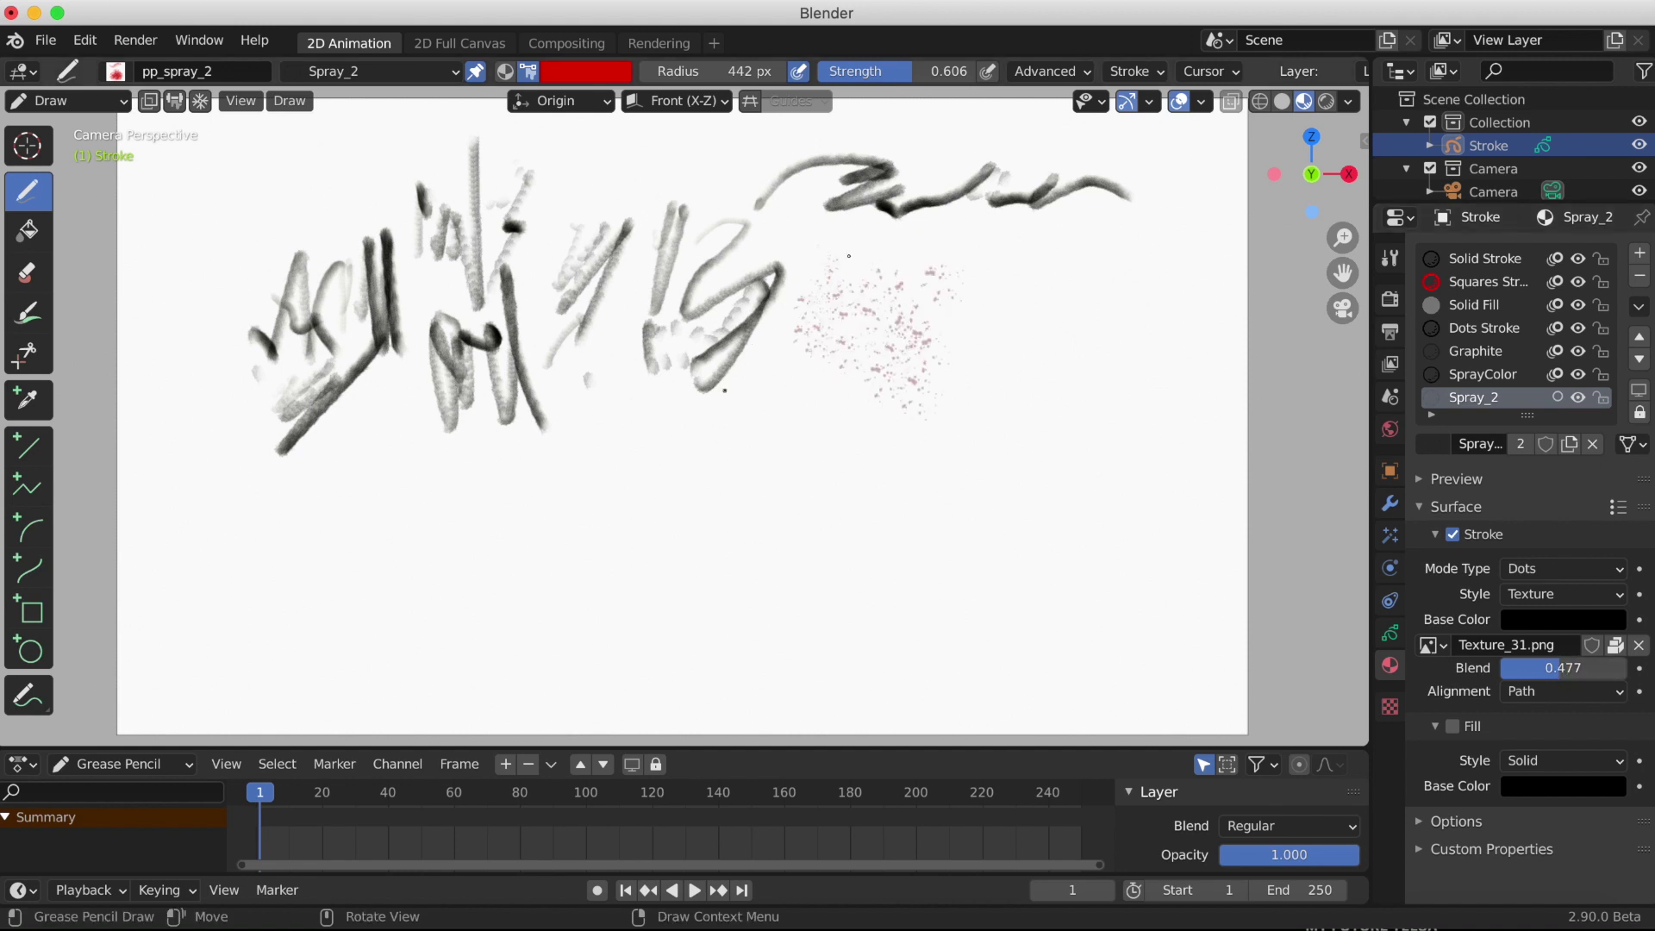
mouse_move(985, 340)
mouse_down()
mouse_move(953, 362)
mouse_move(1053, 397)
mouse_up()
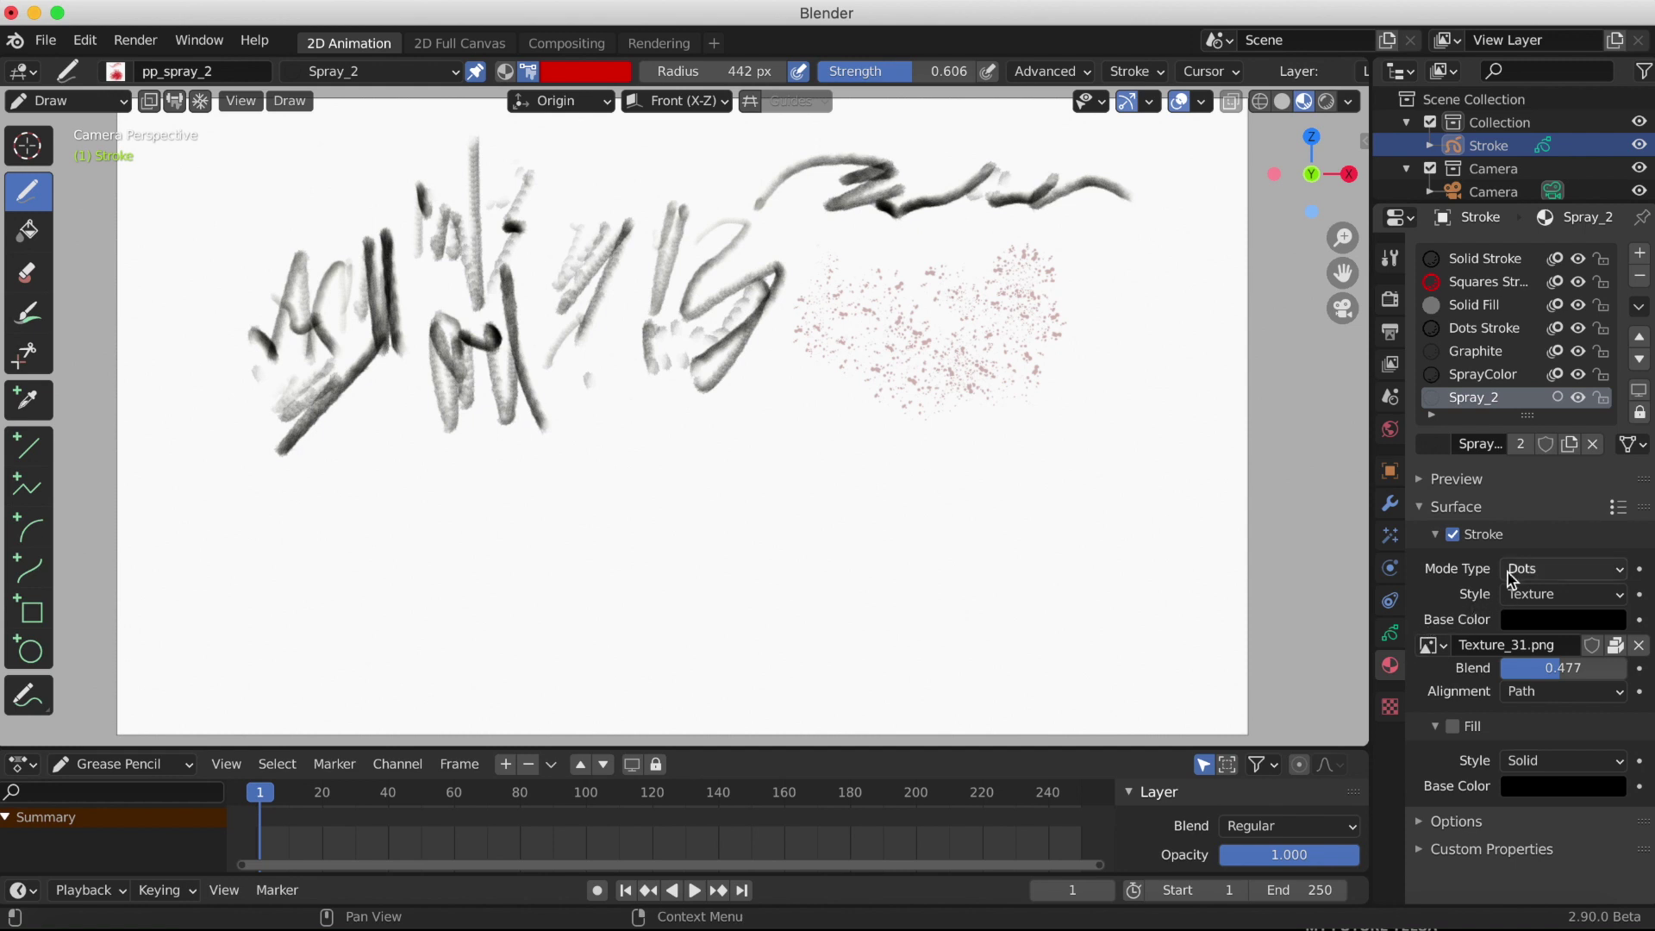
Toggle Spray_2's stroke Mode Type to Line and back to Dots
click(1510, 577)
click(1529, 572)
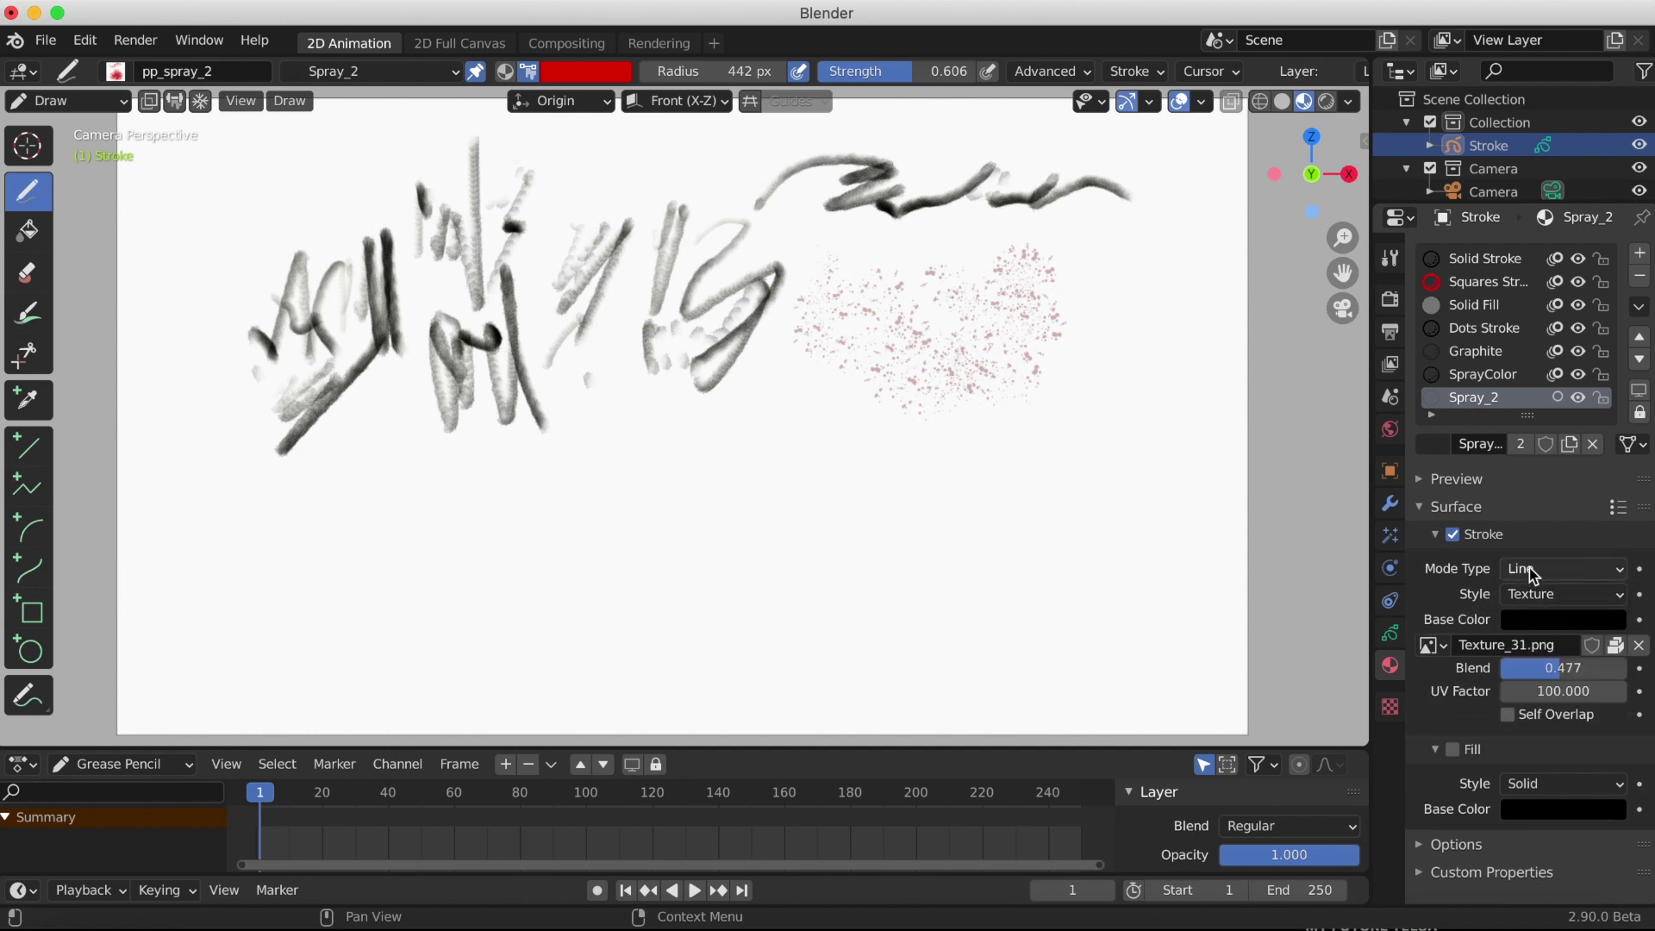
click(1531, 574)
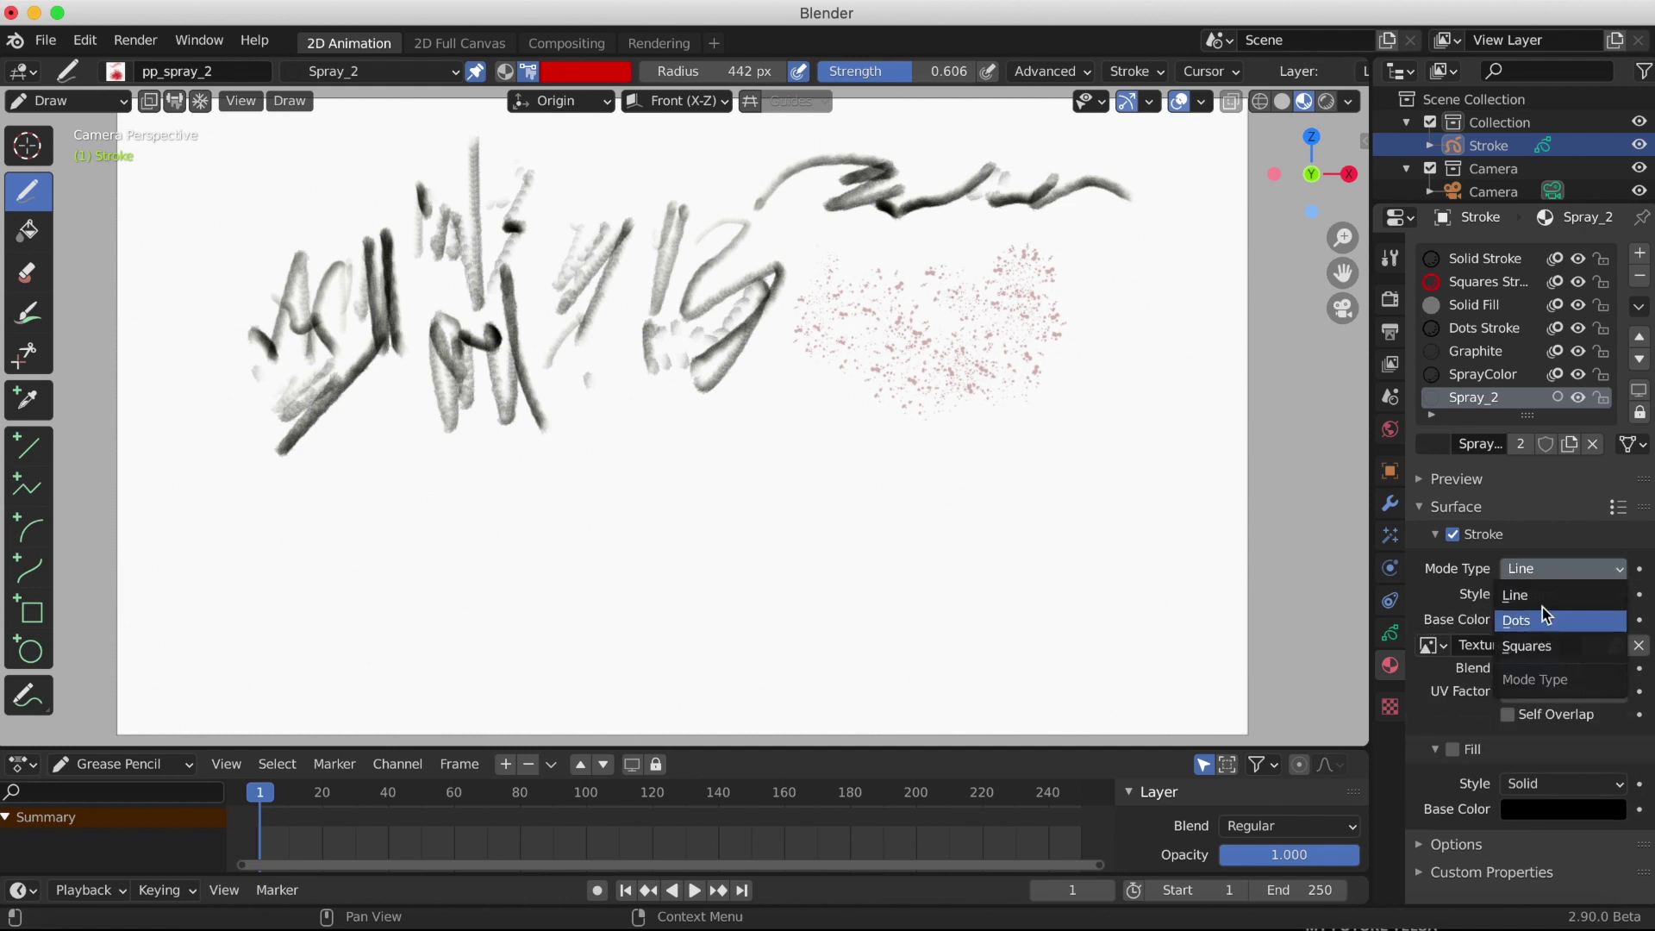
click(1543, 619)
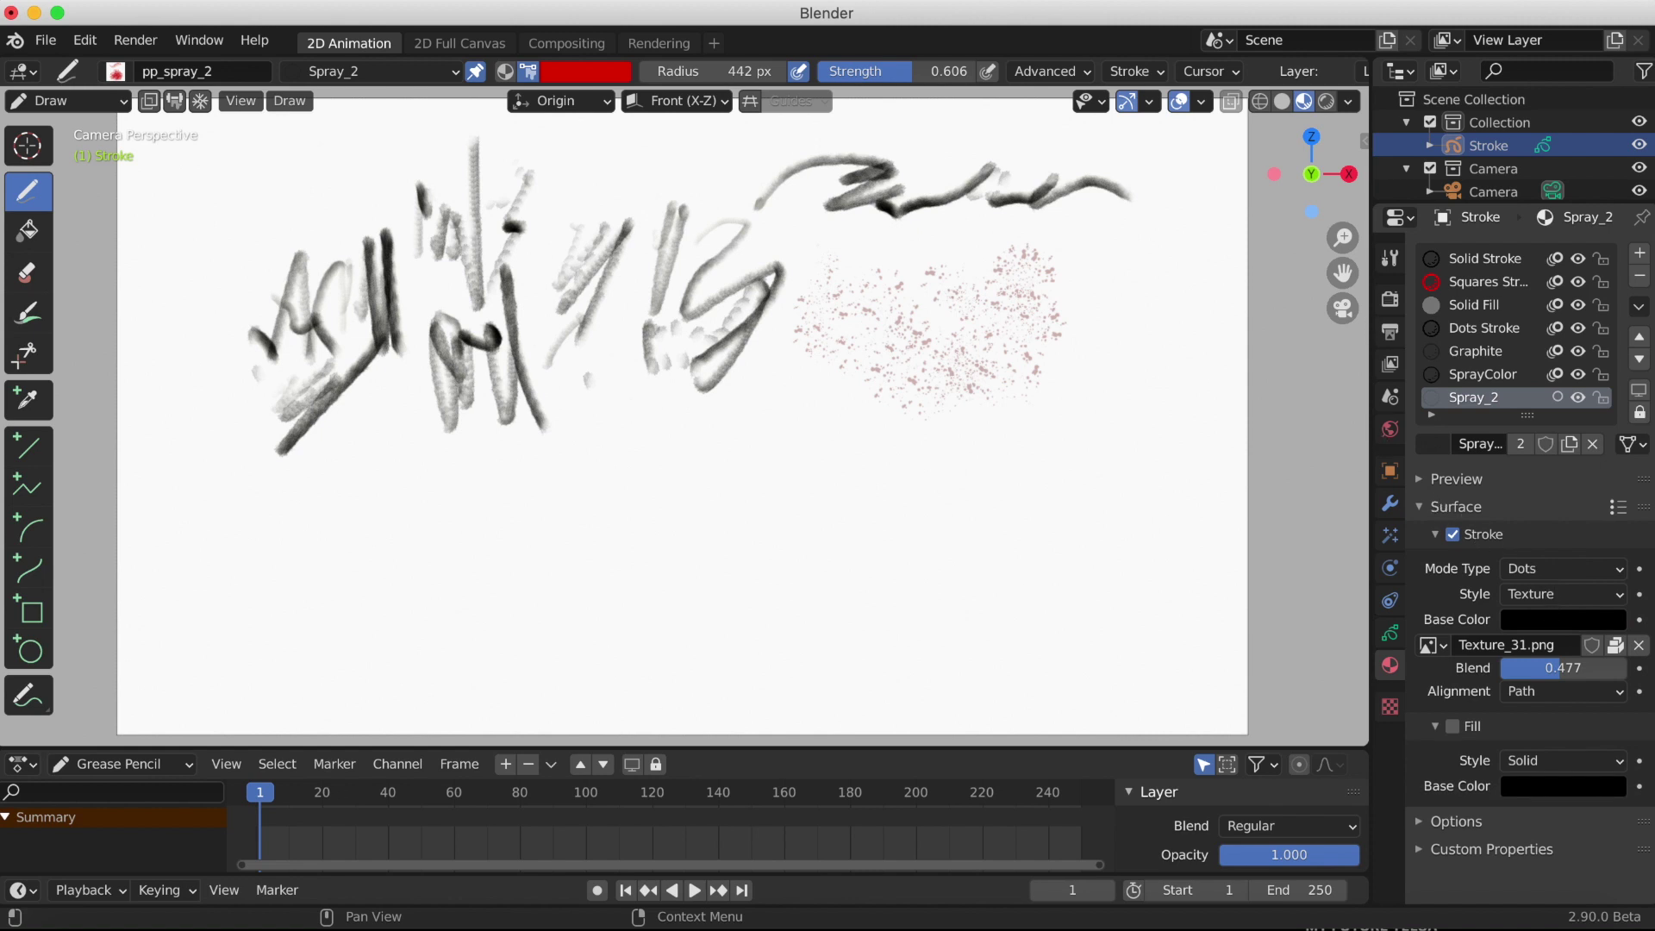
click(1389, 257)
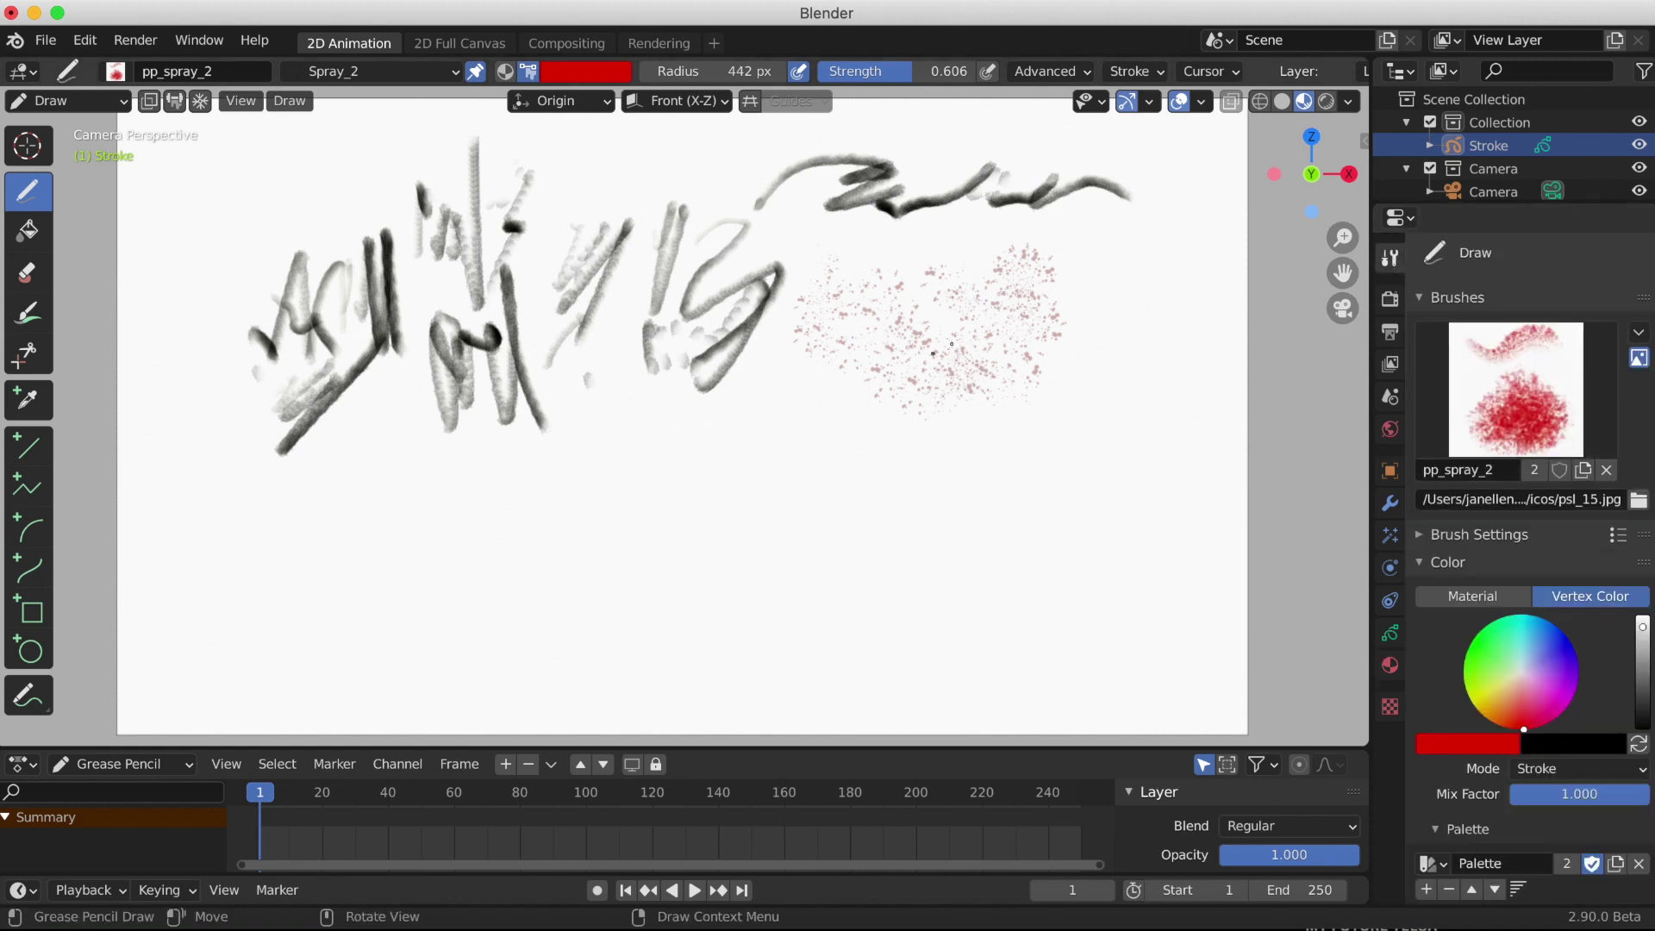
Add more pink spray dots and small ink details on the bear's nose and muzzle
drag(1050, 412, 1078, 344)
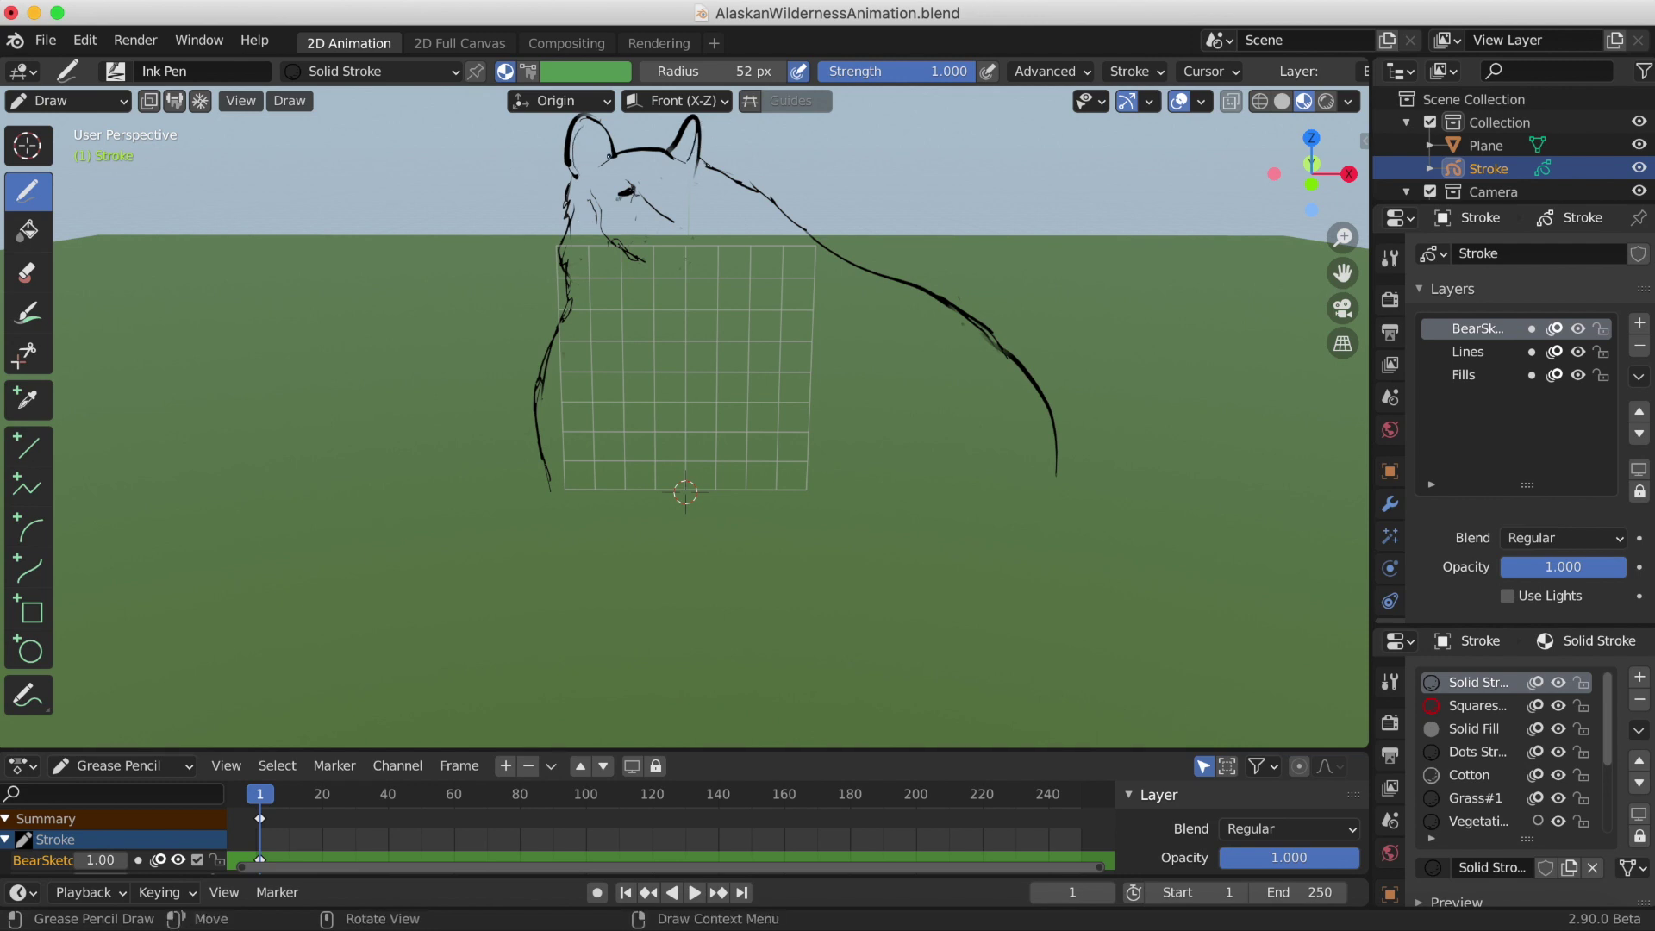
drag(675, 214, 693, 228)
click(664, 250)
key(e)
click(26, 204)
In Edit Mode, move the bear sketch strokes and rotate those around the head slightly
key(Tab)
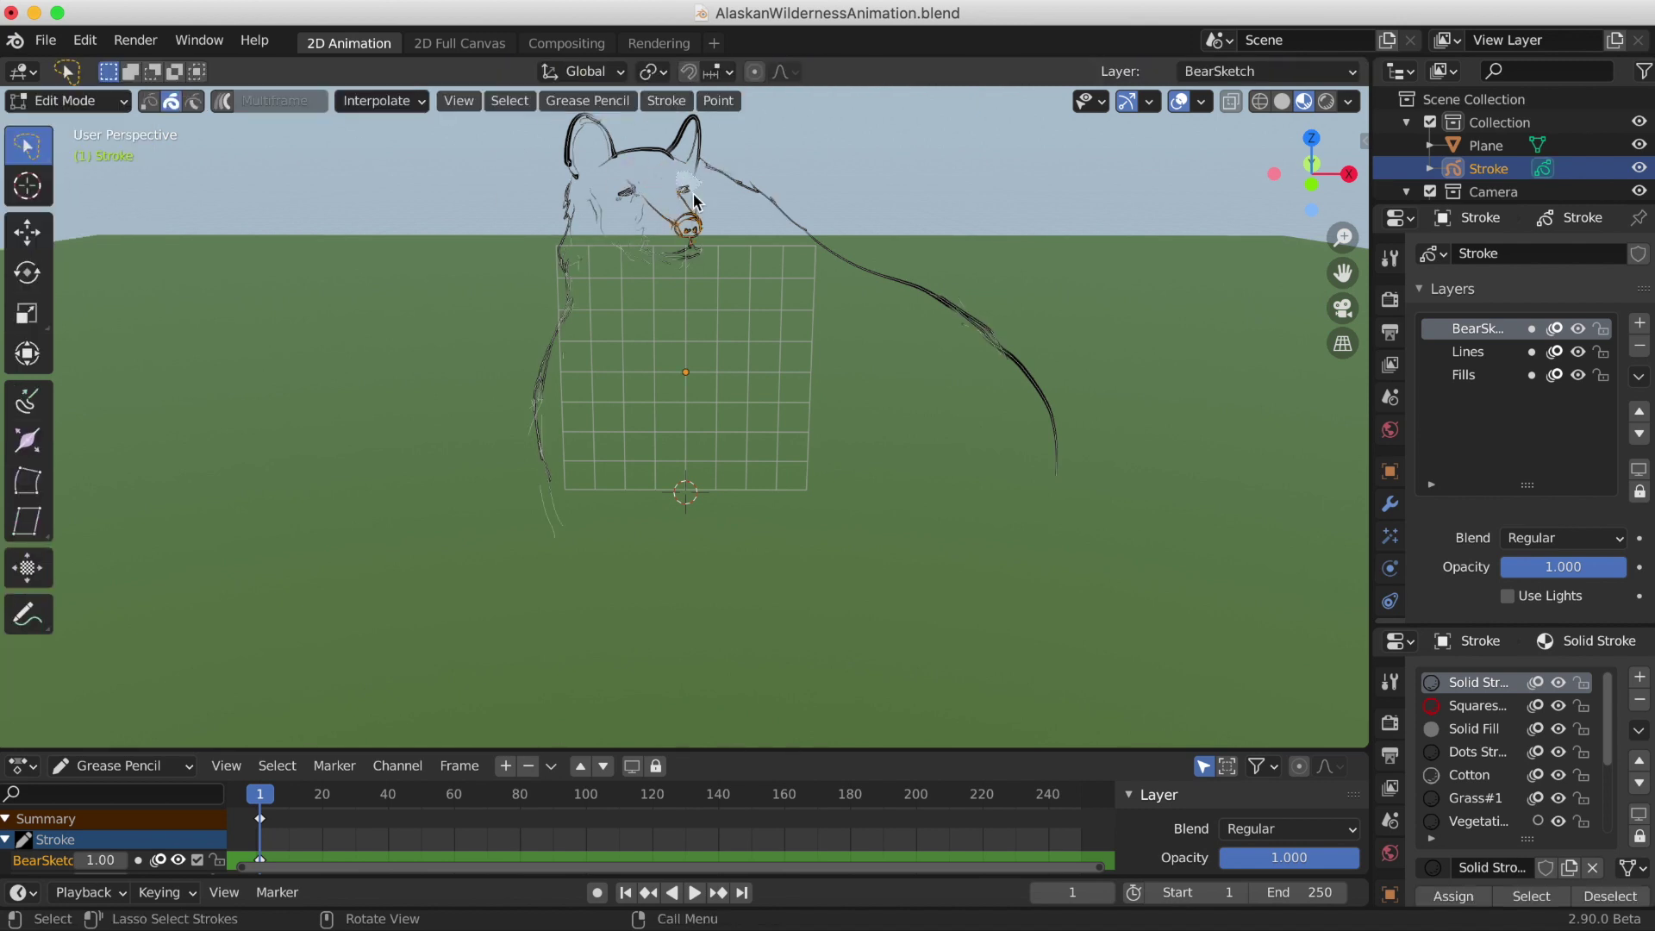
click(509, 100)
click(27, 231)
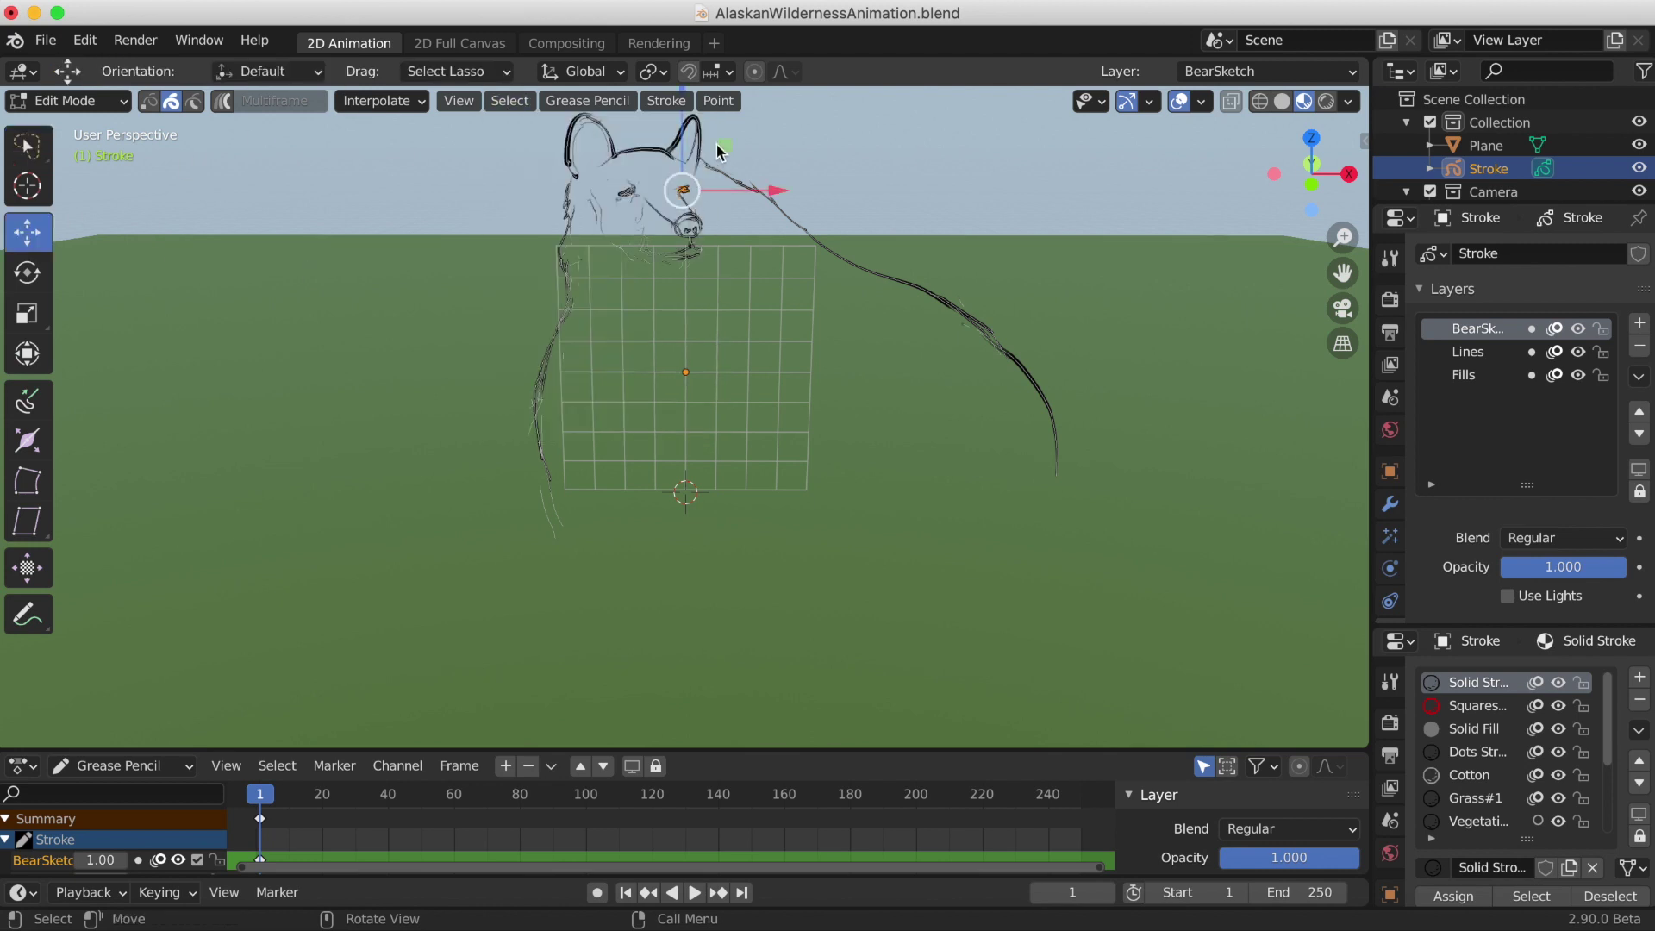
drag(707, 169, 729, 127)
click(27, 272)
drag(773, 184, 770, 203)
Set BearFur layer opacity to about 0.79 and fill the gaps between the bear's head, back and body
key(Tab)
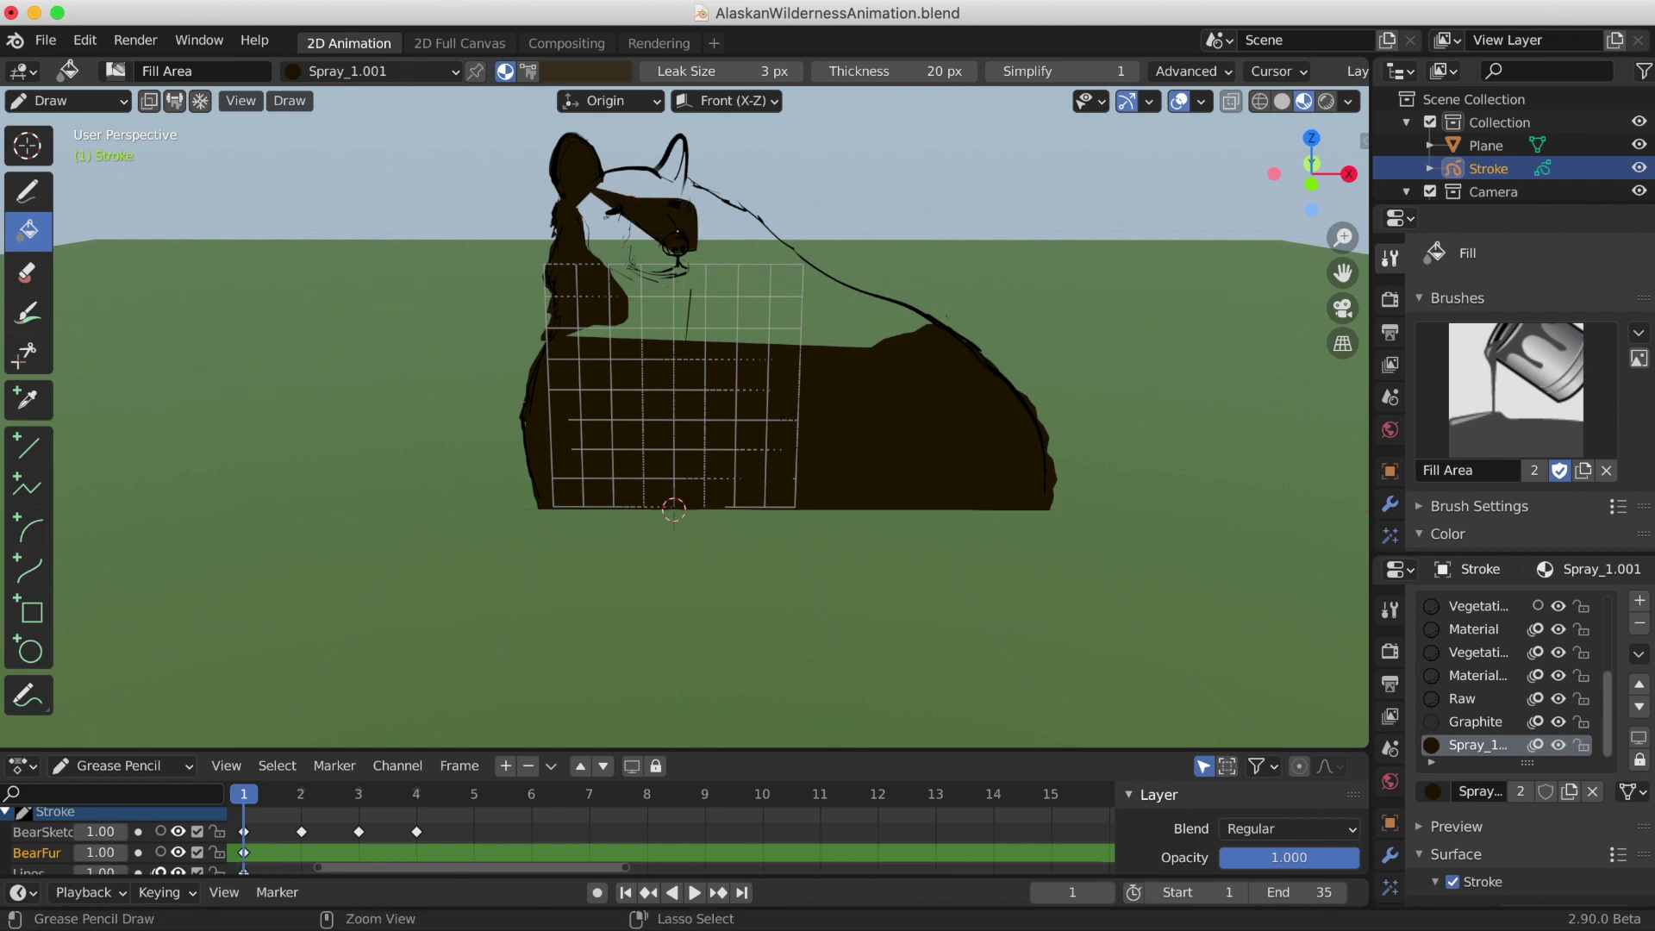
key(ctrl+s)
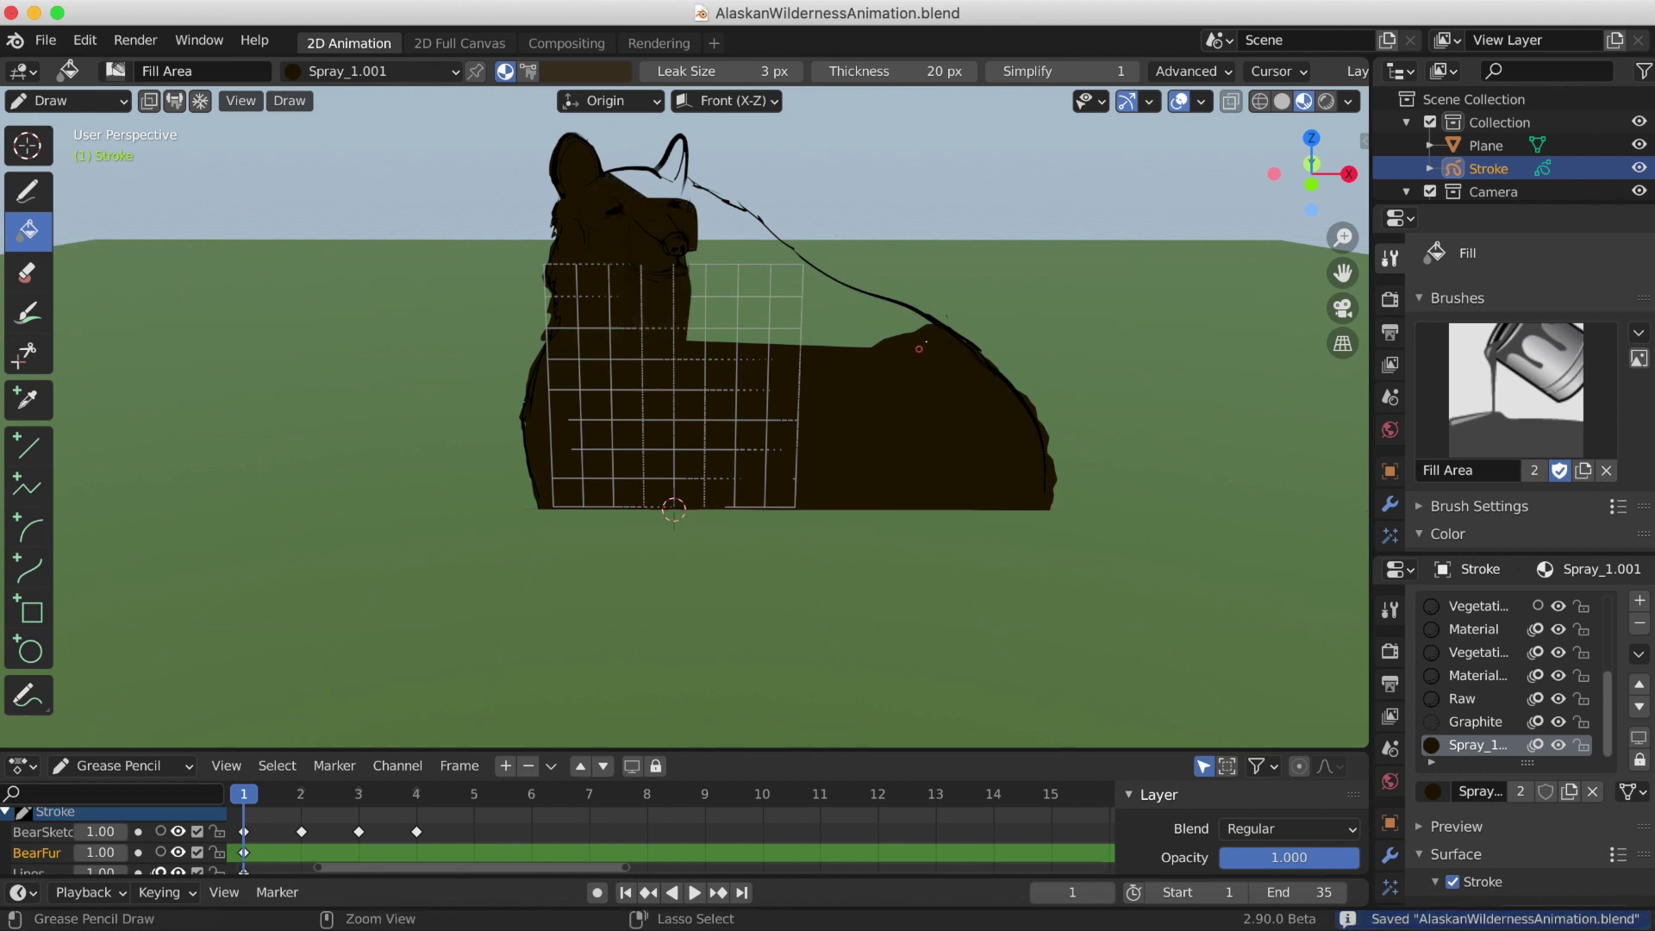
drag(1288, 857, 1267, 857)
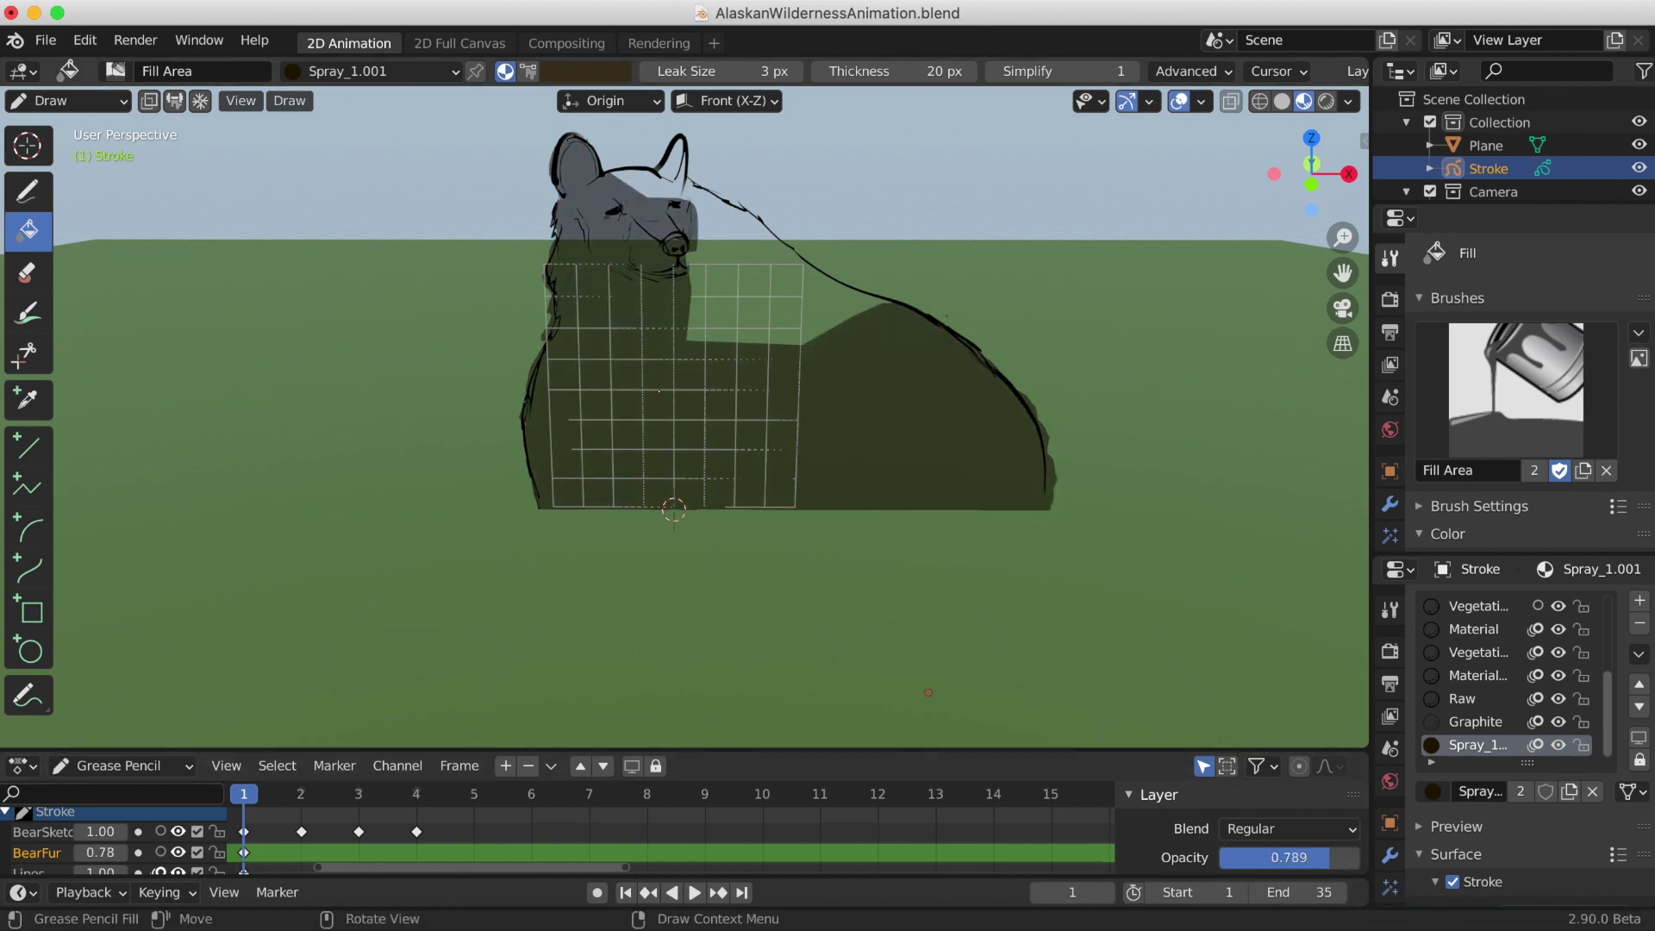
key(ctrl+s)
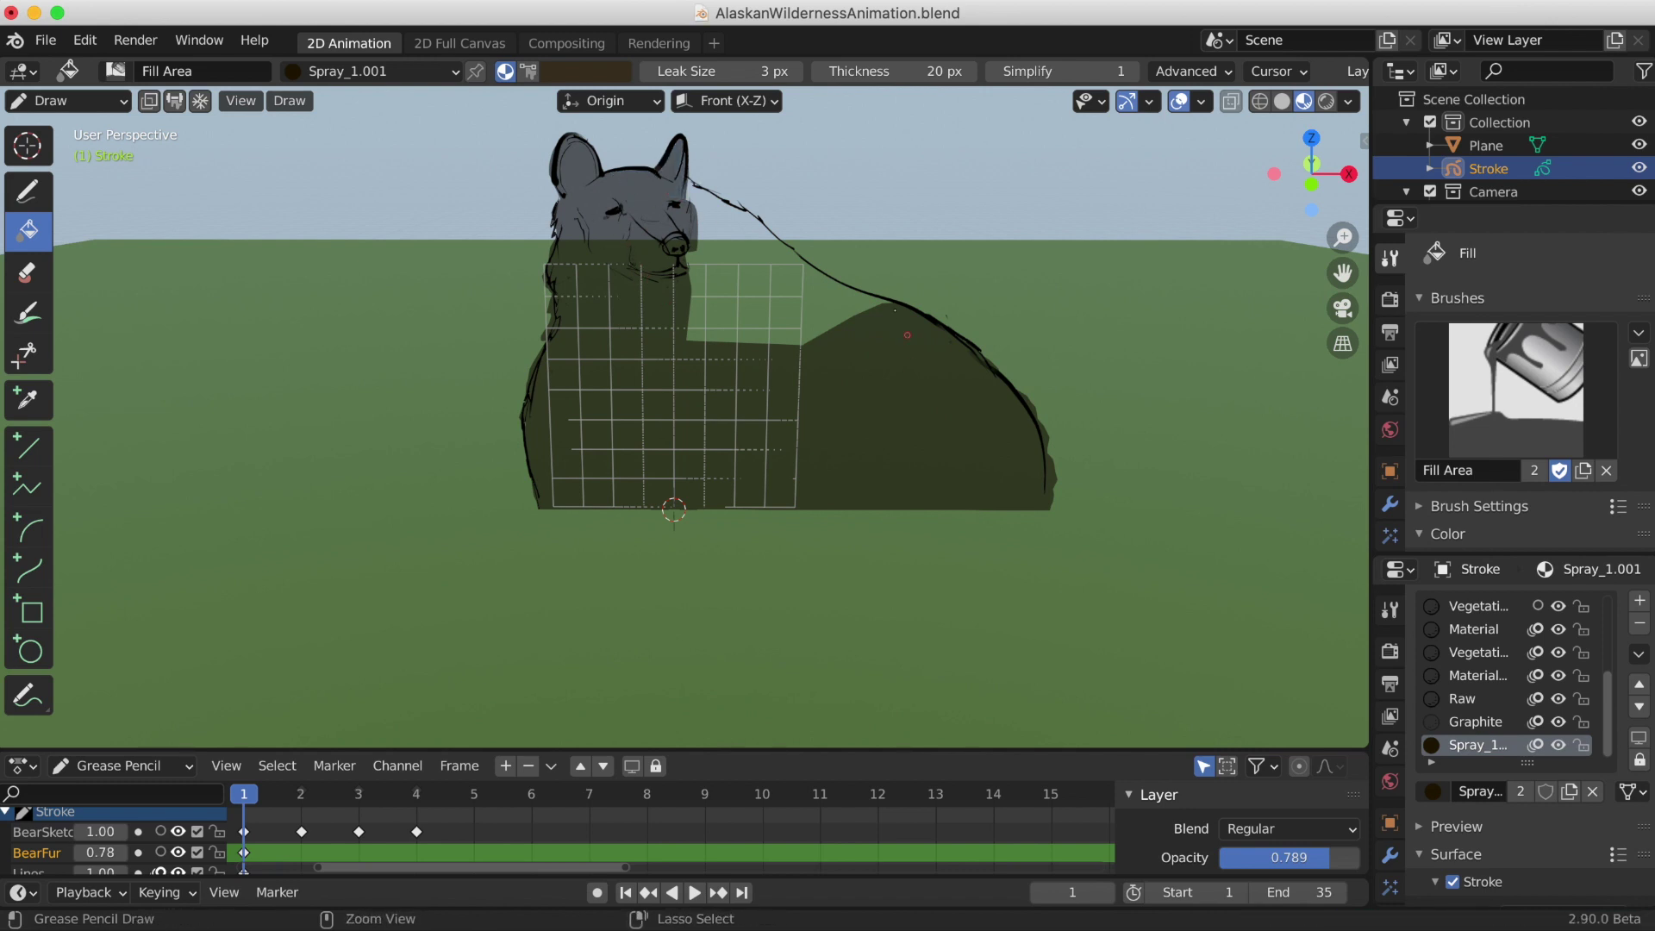
click(828, 282)
key(ctrl+s)
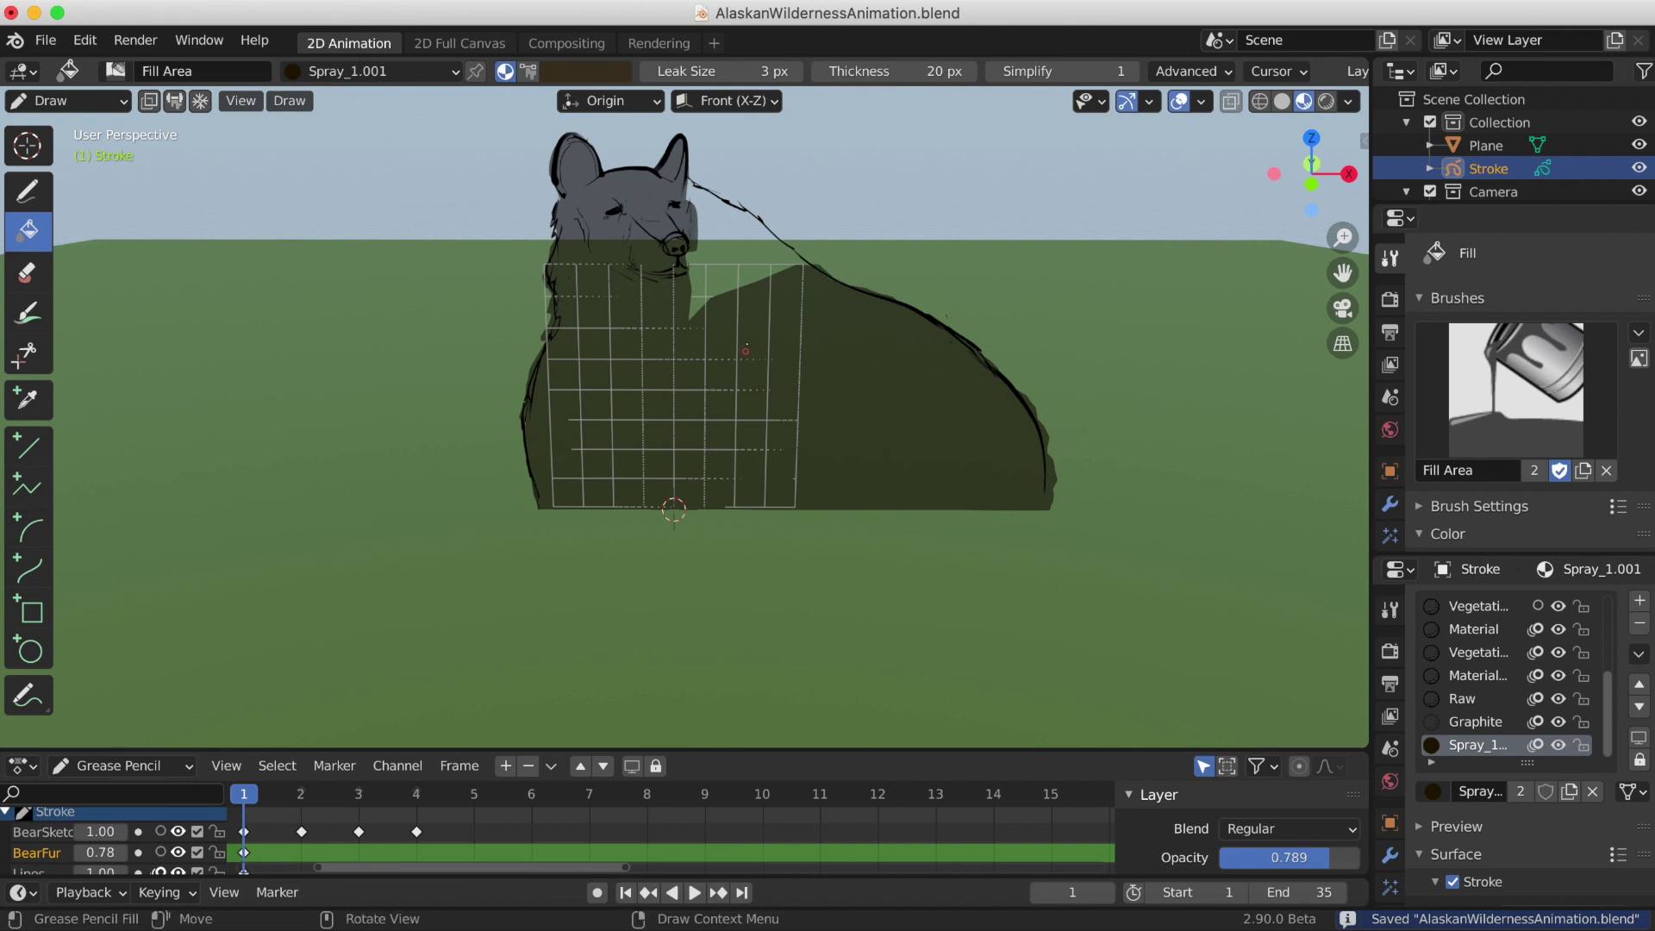
click(800, 278)
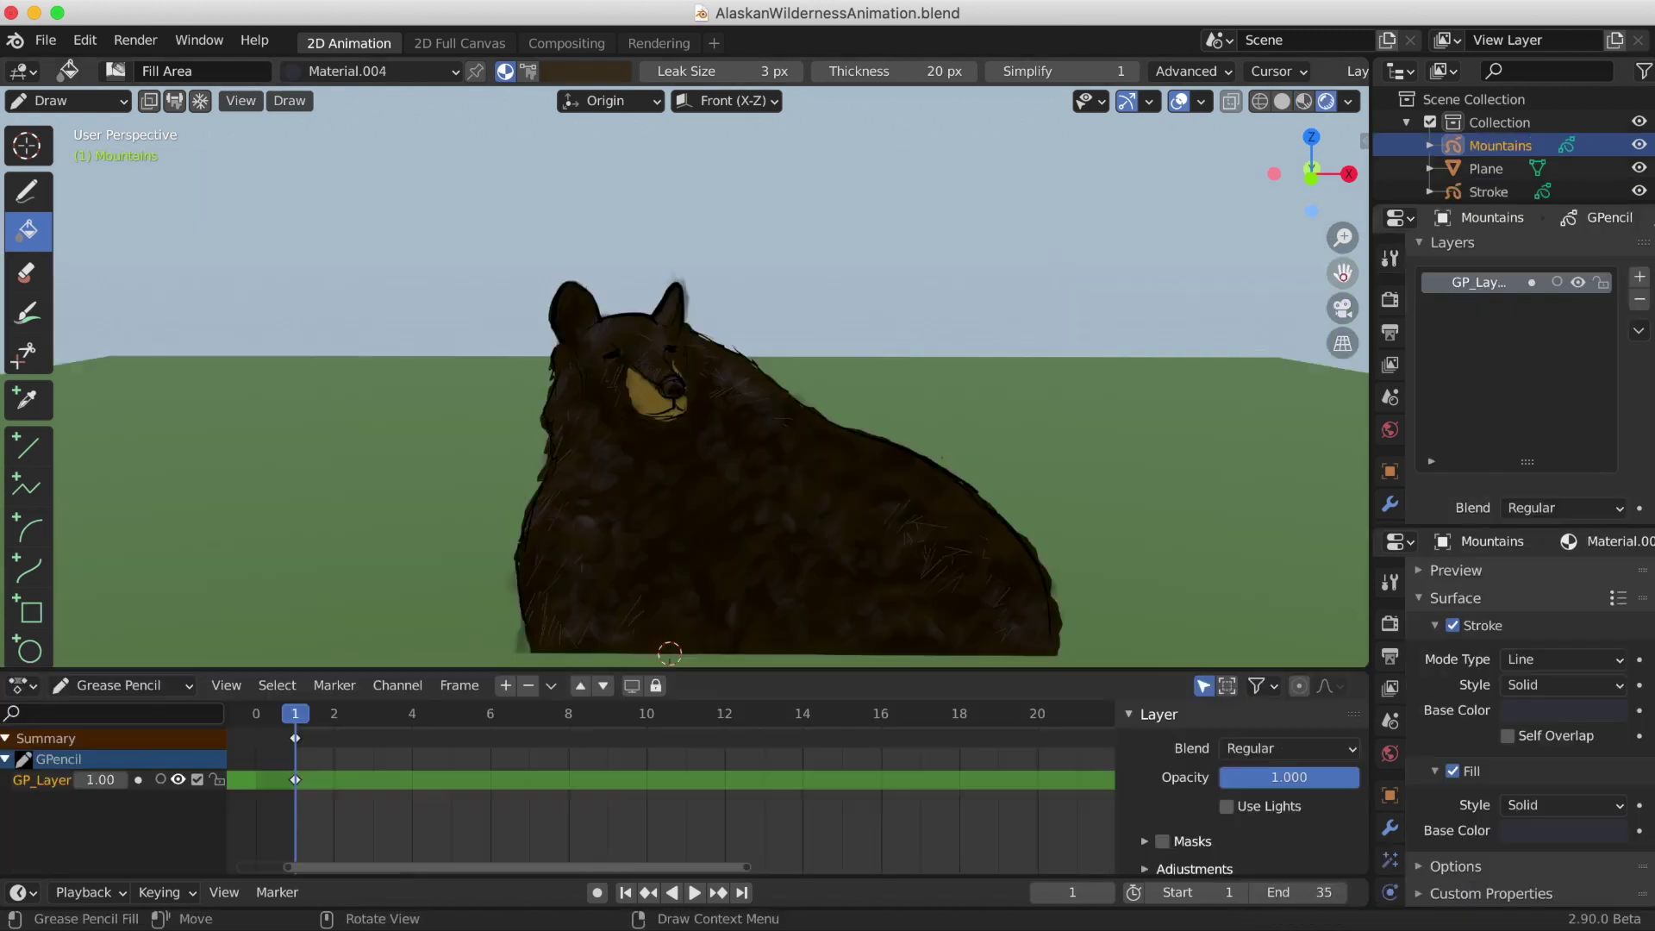
Save, switch to Object Mode, and place the 3D cursor on the horizon behind the bear
click(44, 40)
click(77, 194)
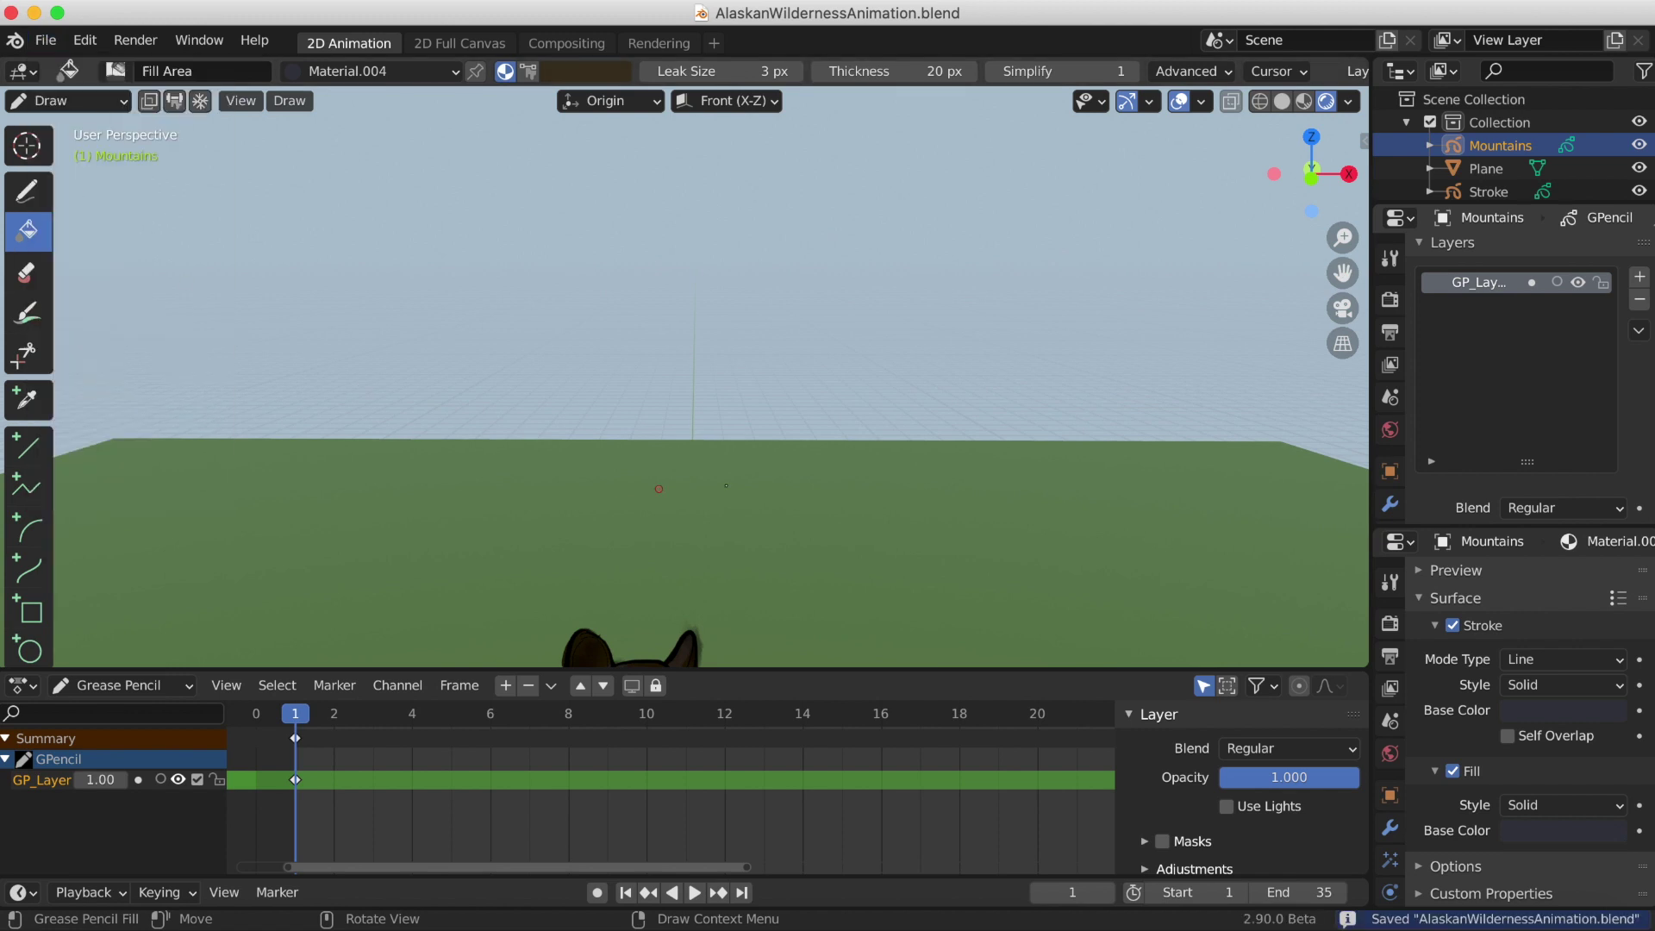
click(69, 101)
click(69, 130)
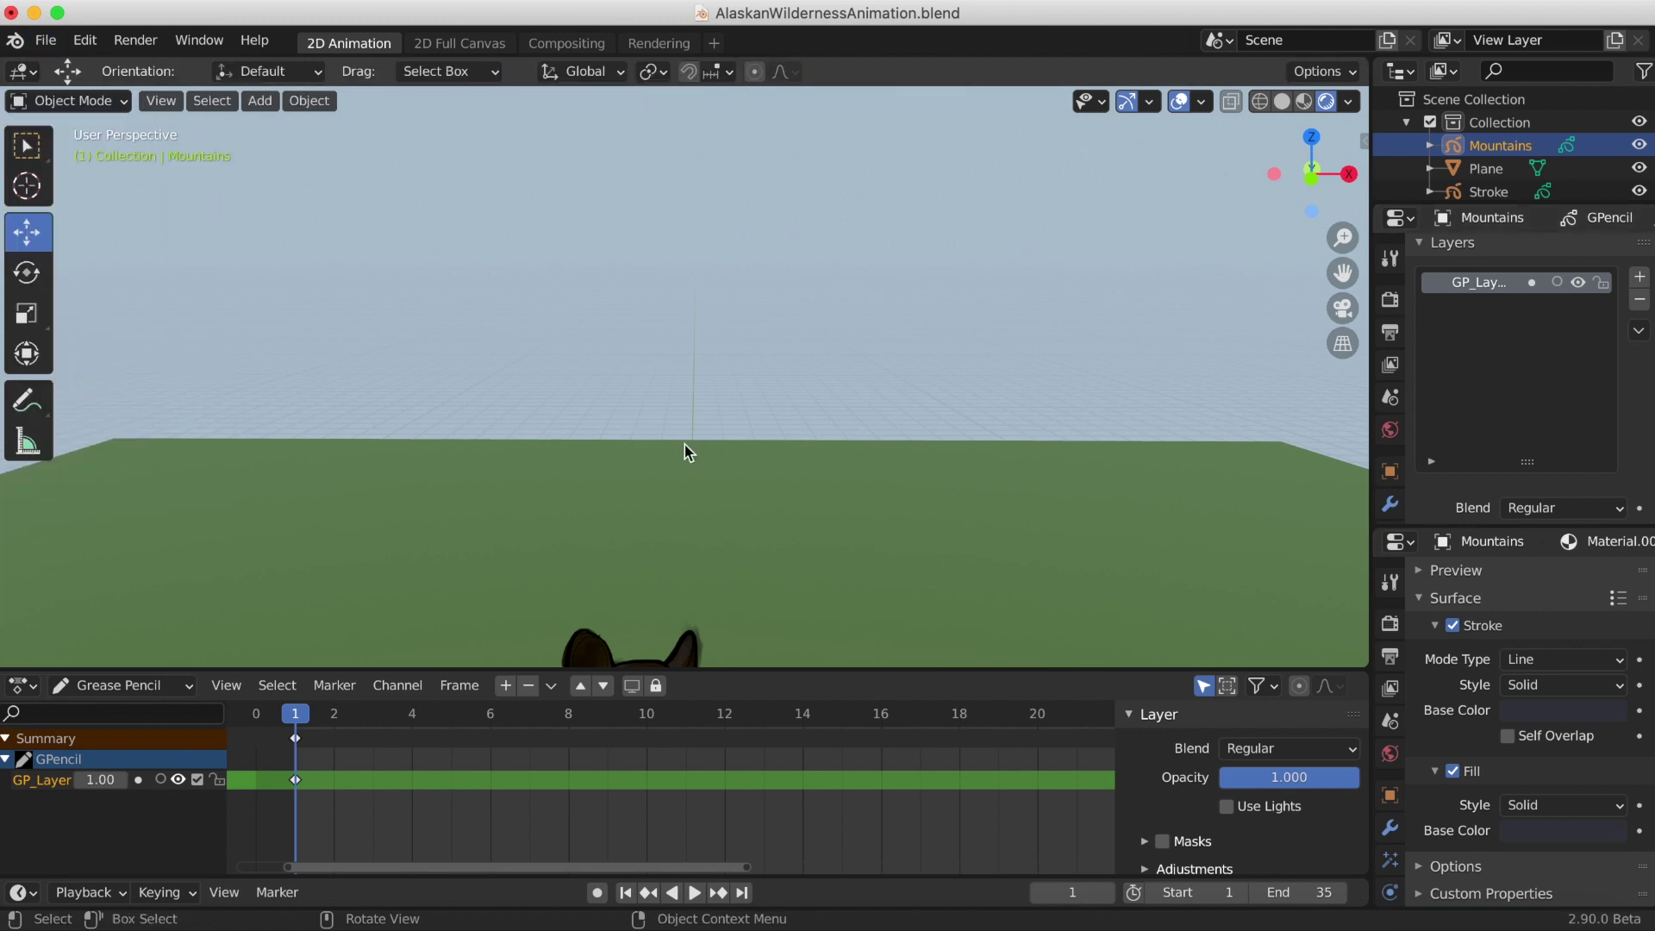
key(shift+a)
click(260, 101)
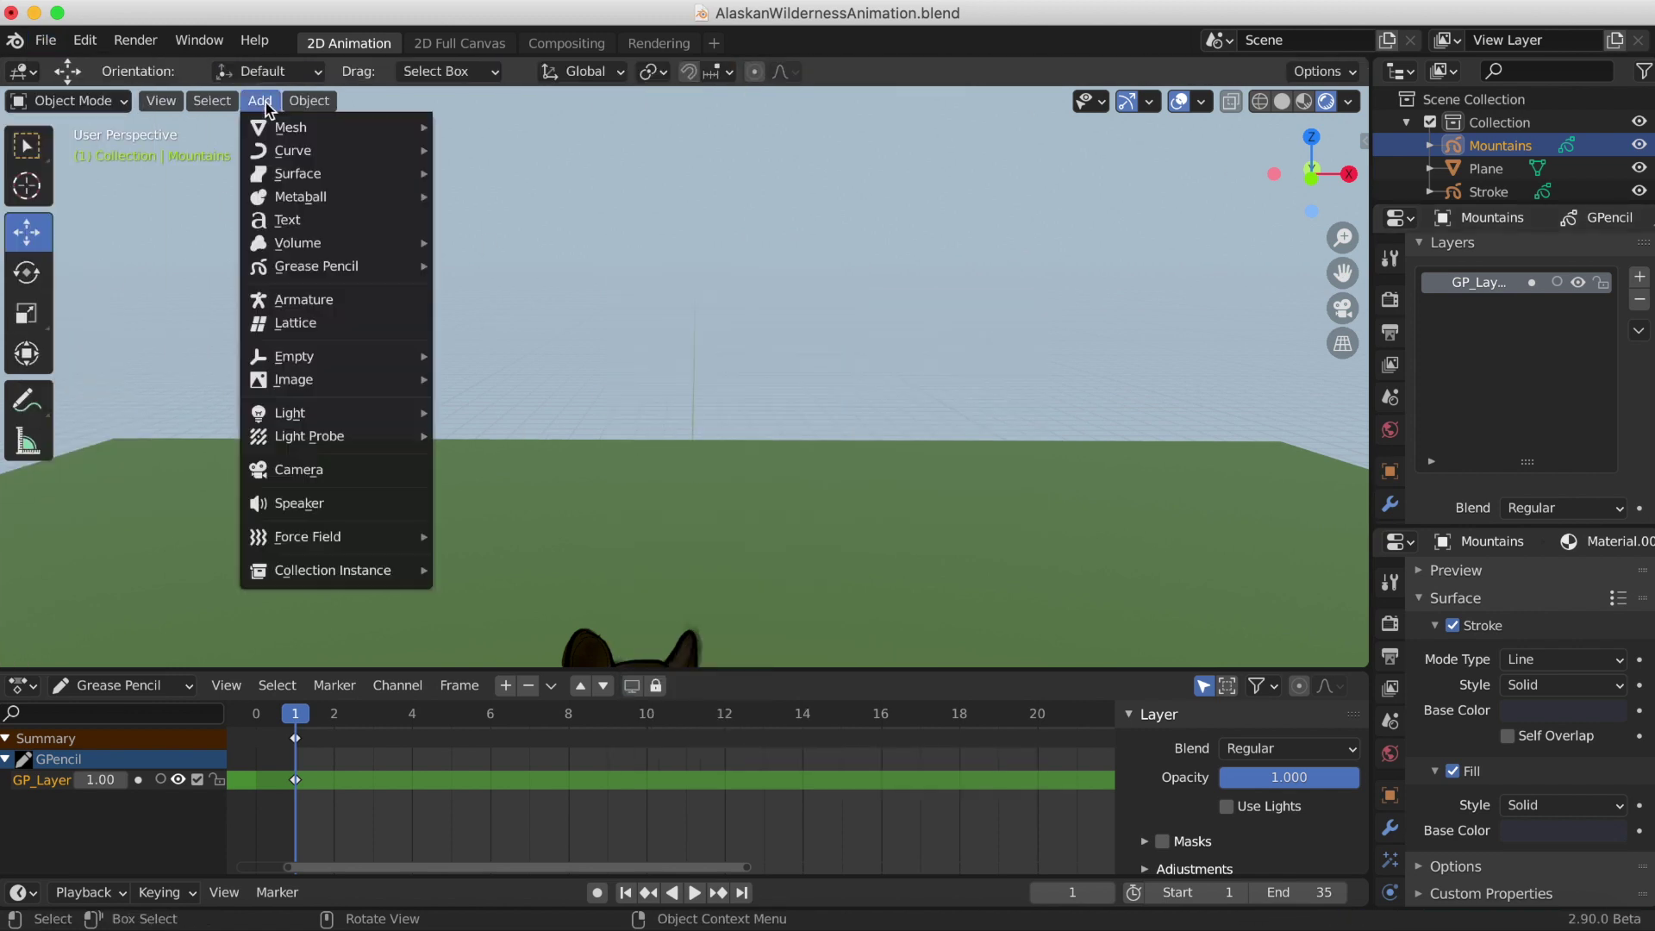
click(267, 108)
key(shift+space)
key(space)
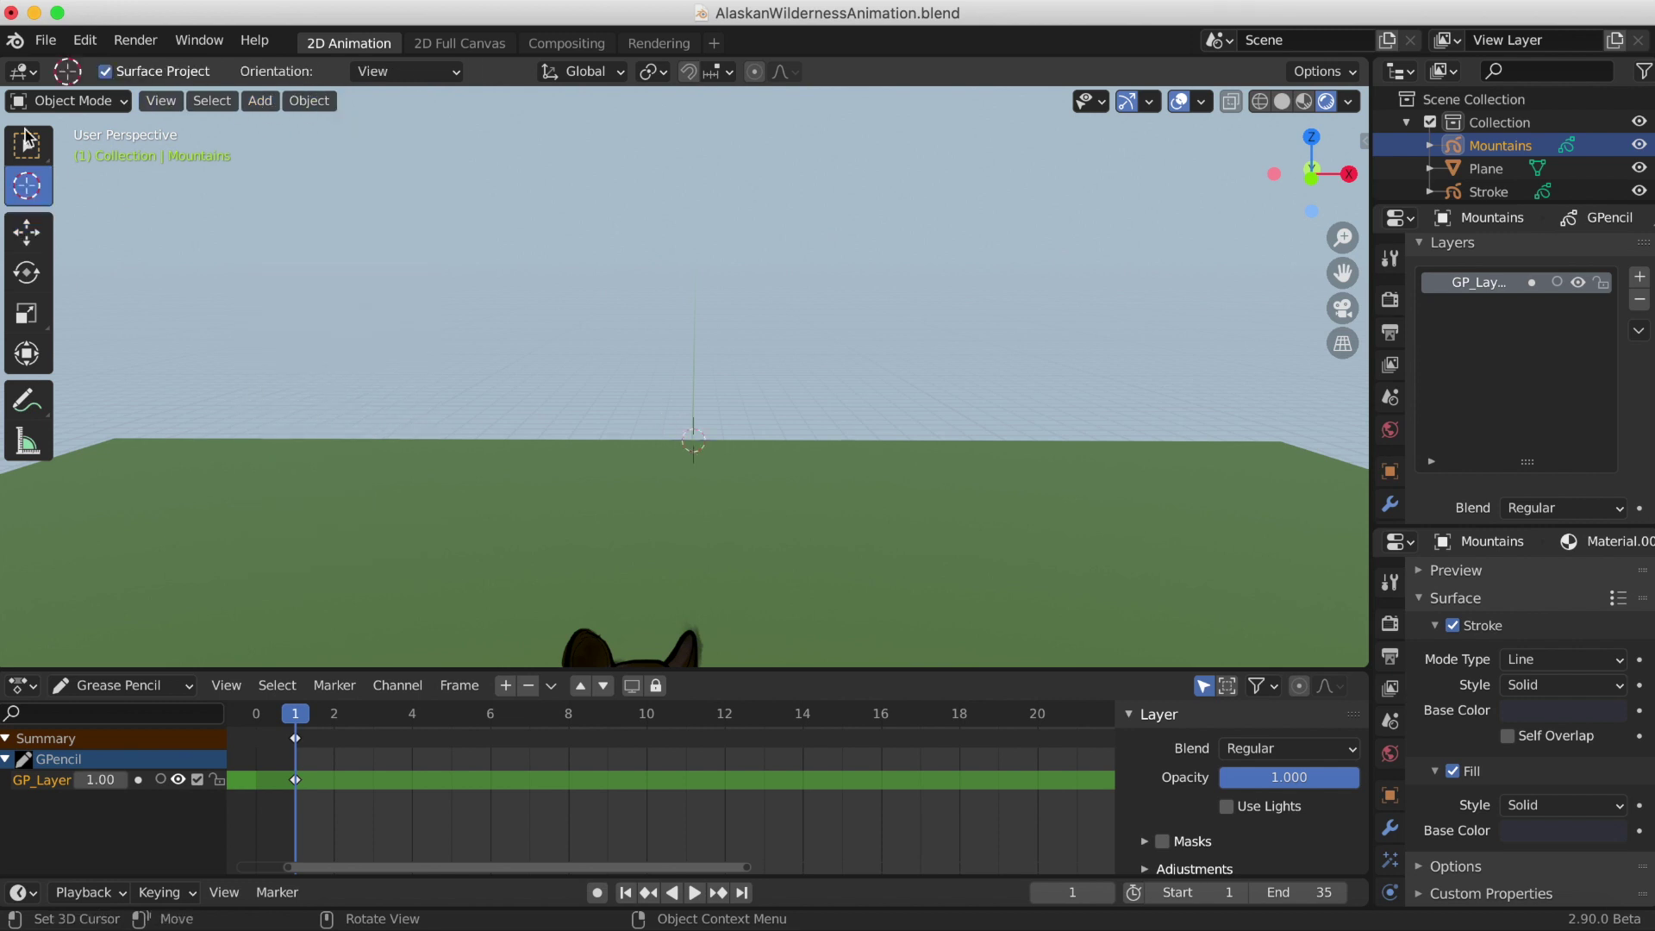
Return to Draw mode for the mountain fills and save the file
click(69, 101)
click(69, 172)
click(46, 40)
click(74, 200)
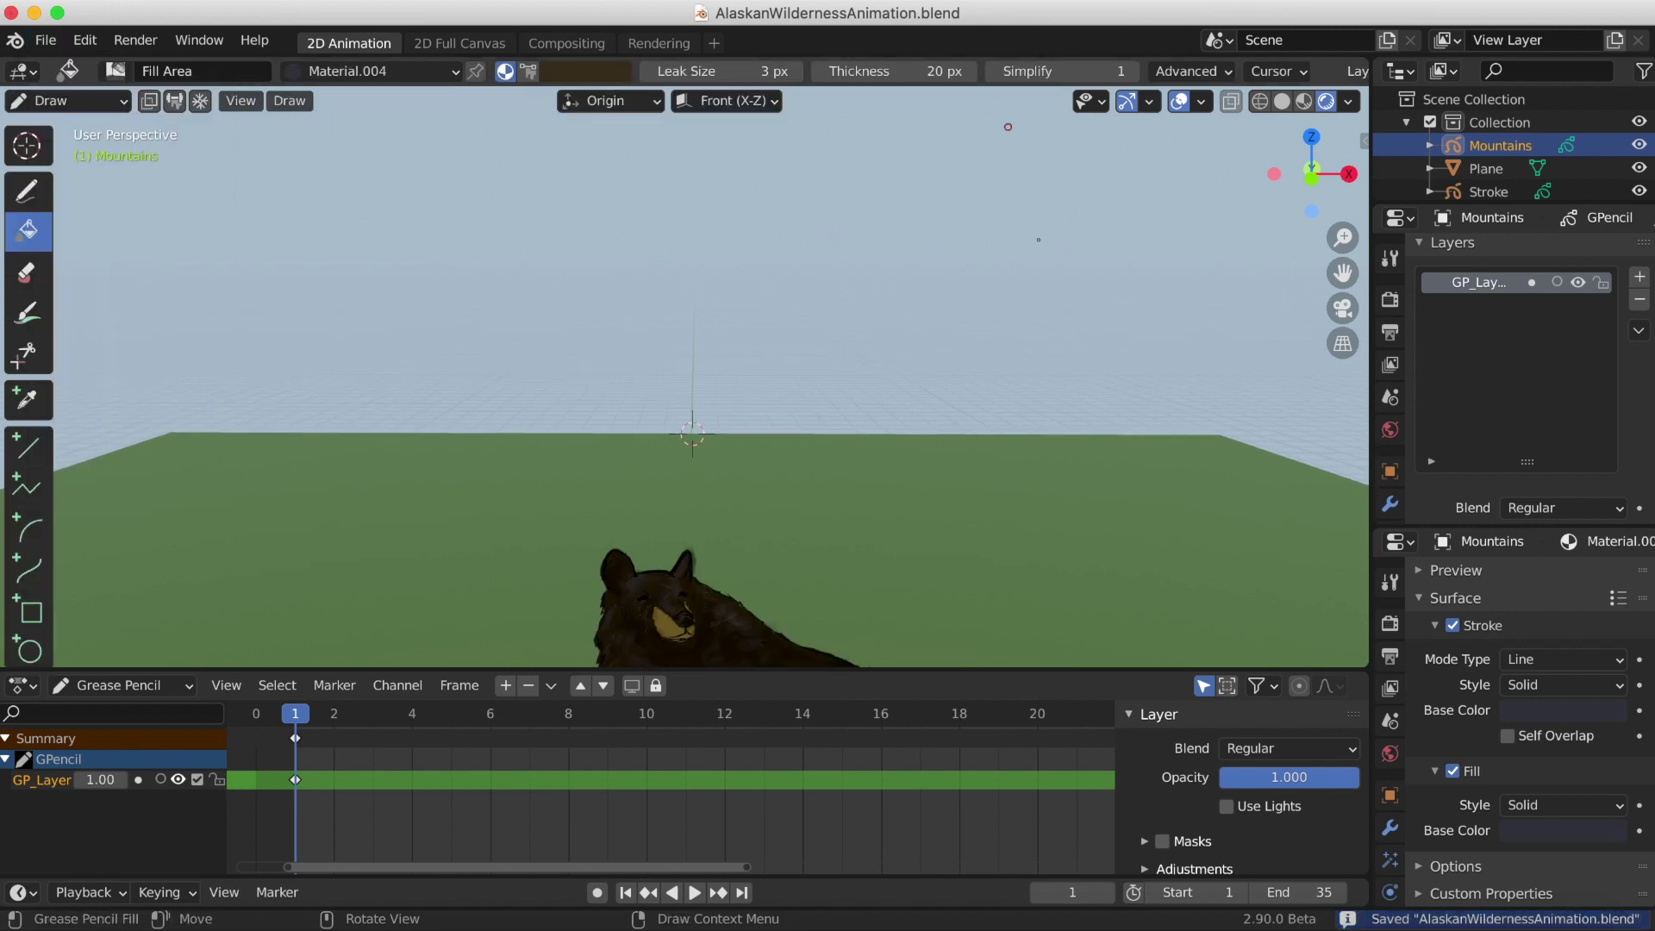
Paint dark filled mountain strokes across the sky, redoing one bad stroke, and check the camera view
drag(948, 250, 913, 284)
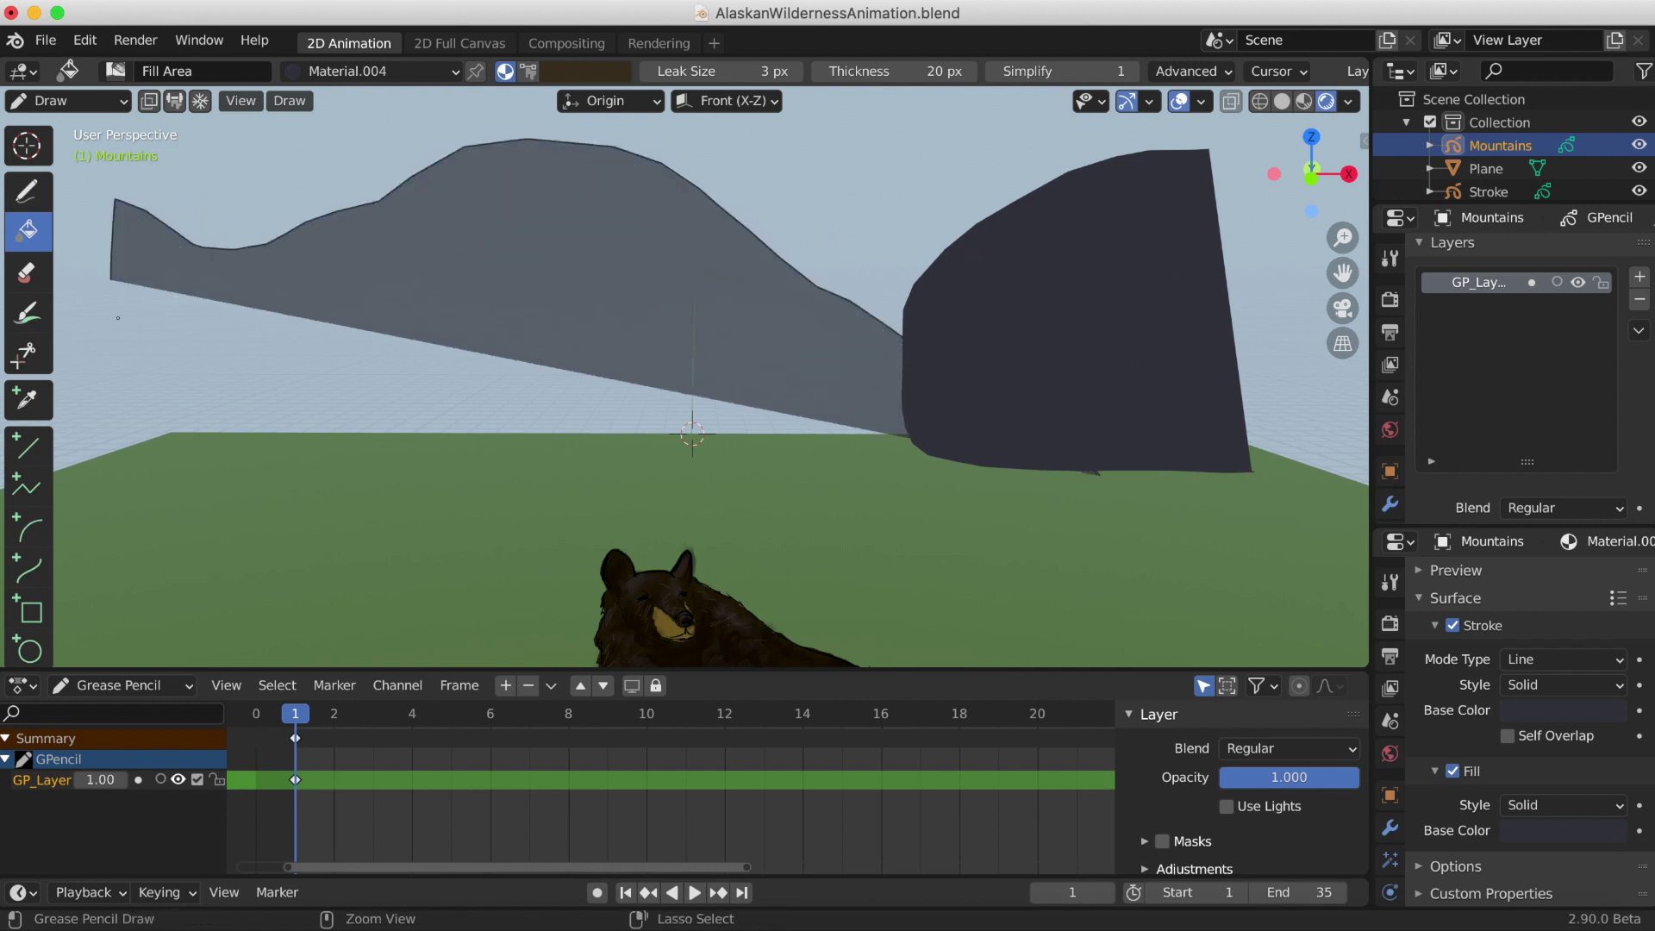
drag(902, 298, 905, 486)
key(ctrl+z)
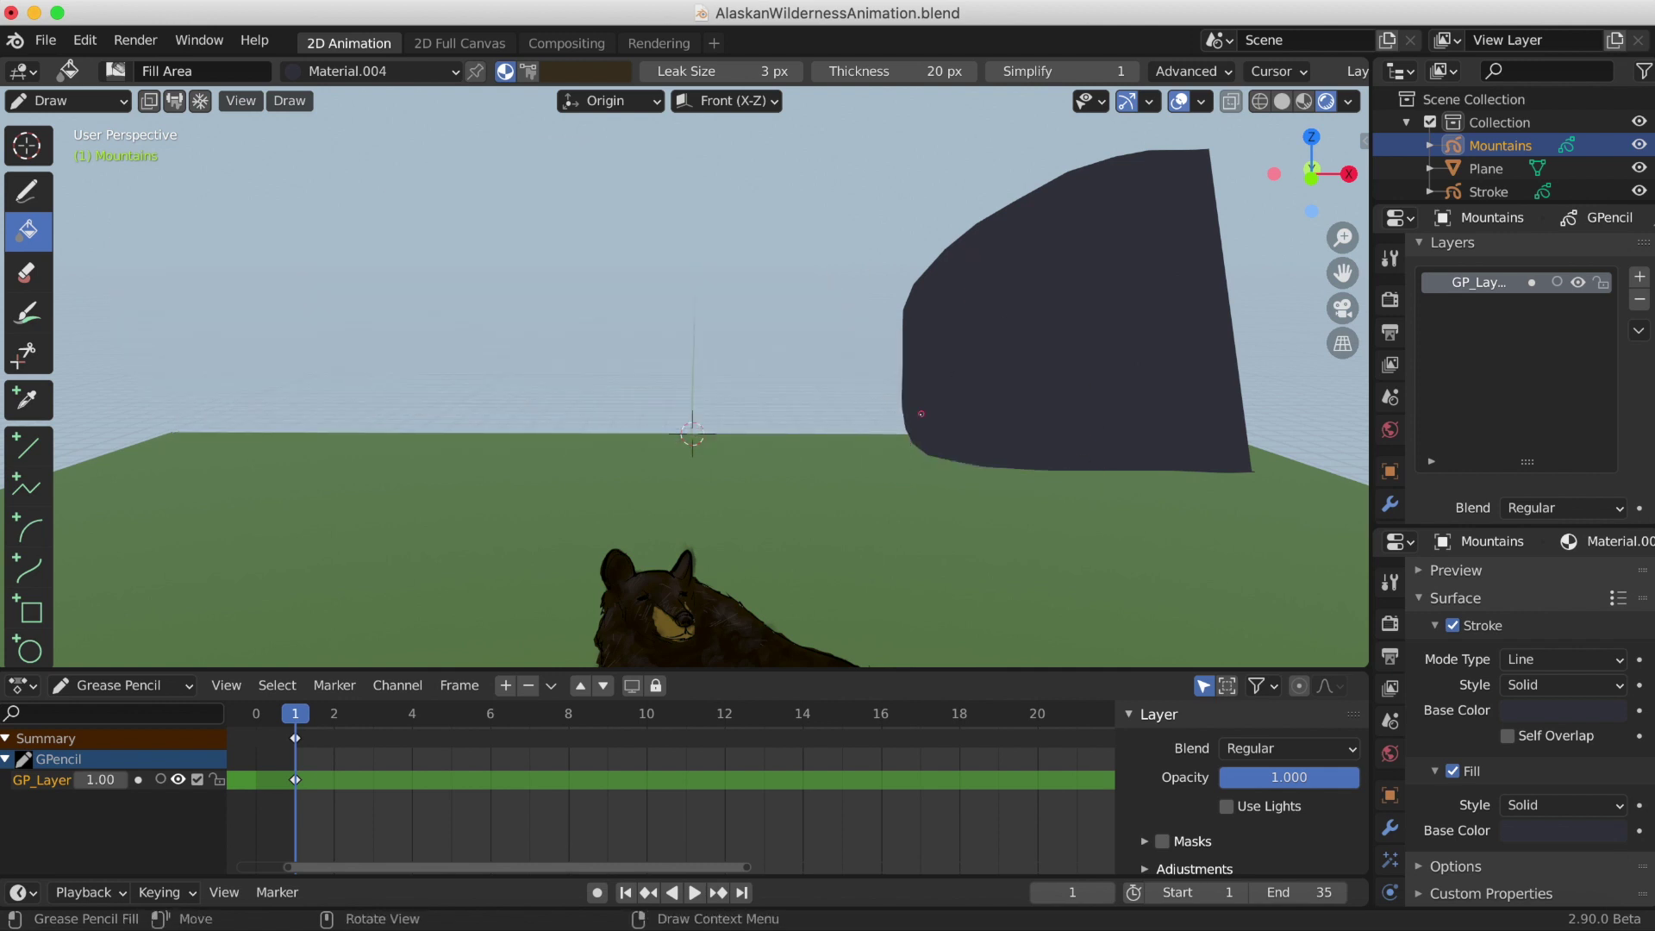
drag(1172, 145, 932, 449)
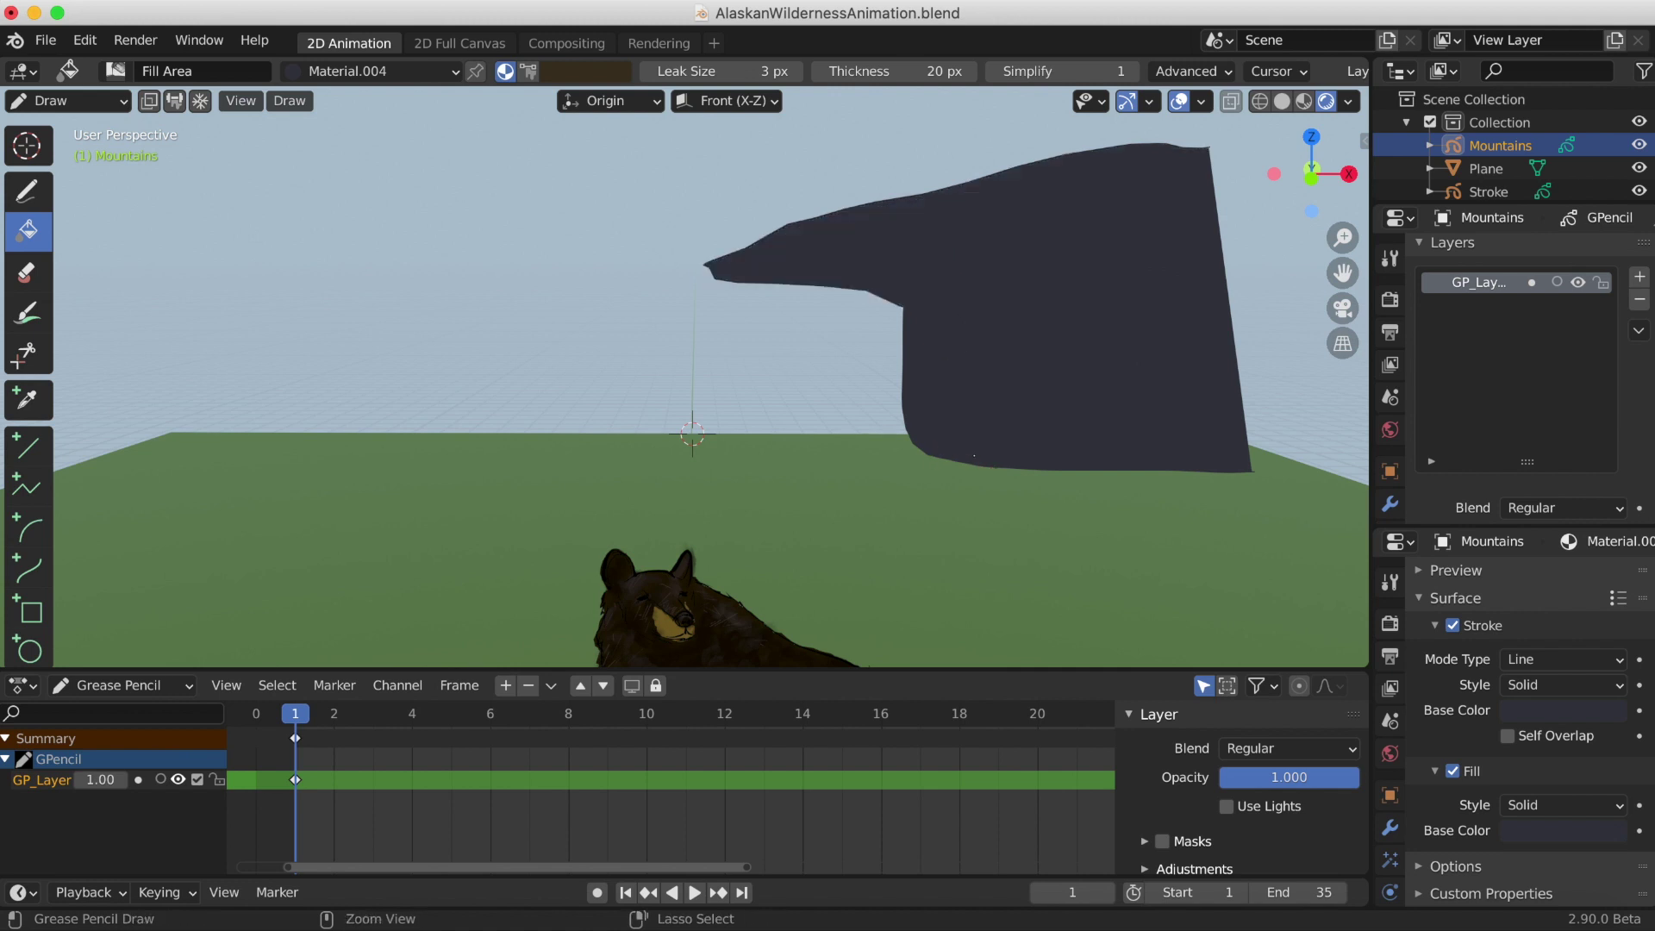
drag(692, 435, 896, 309)
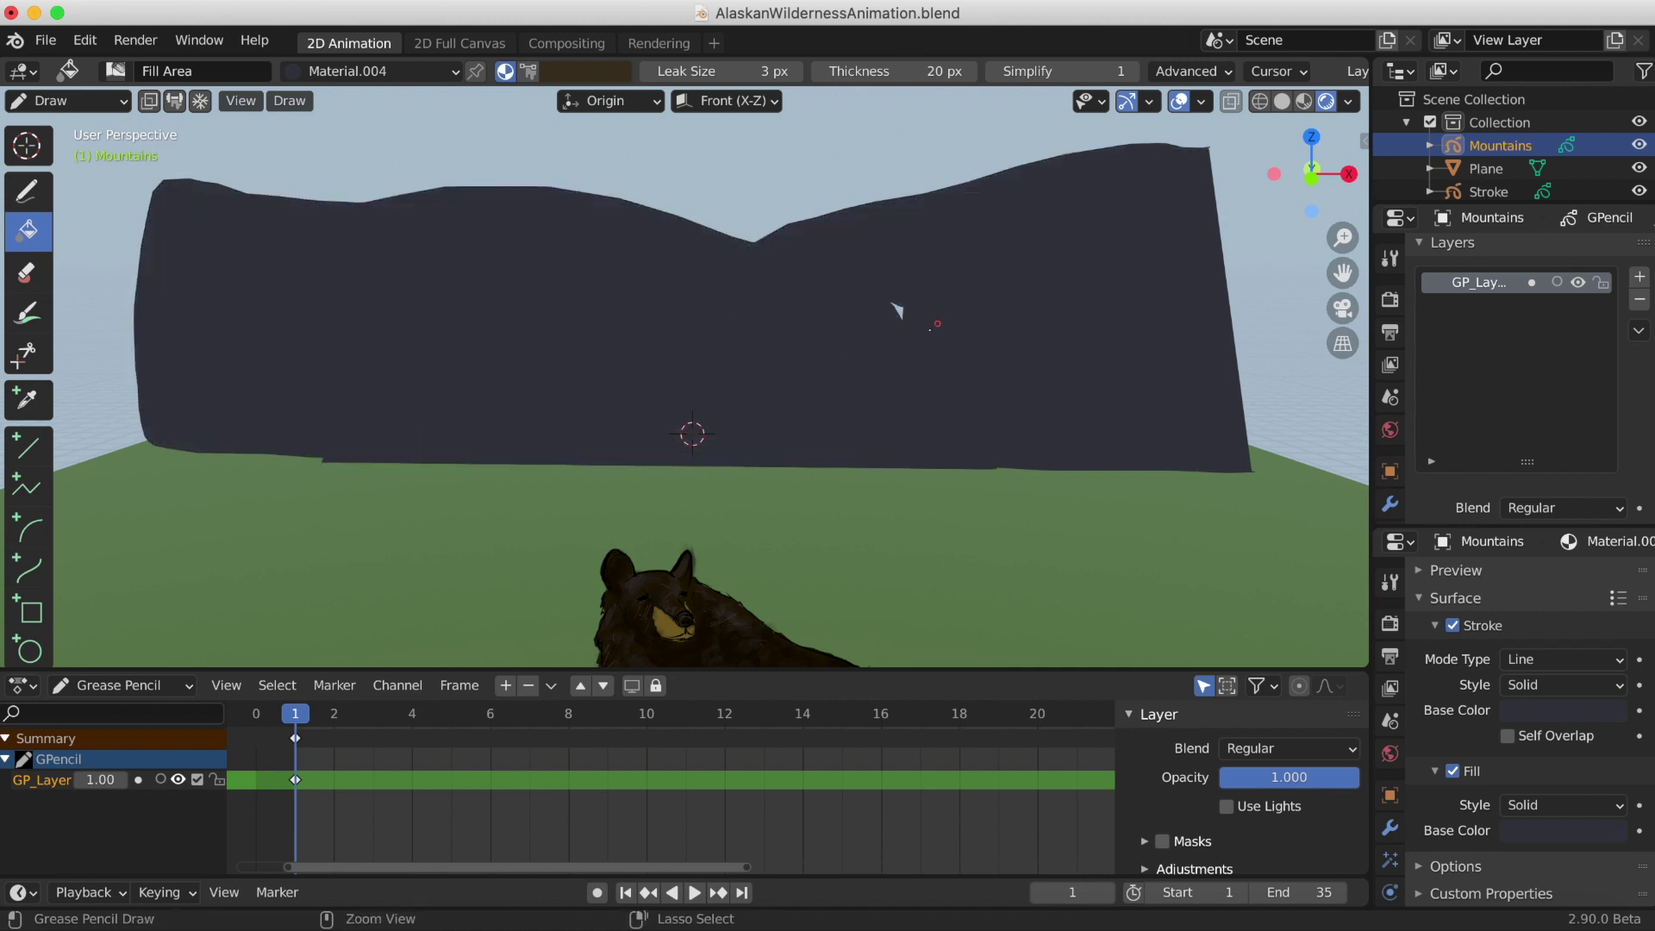
drag(230, 265, 173, 482)
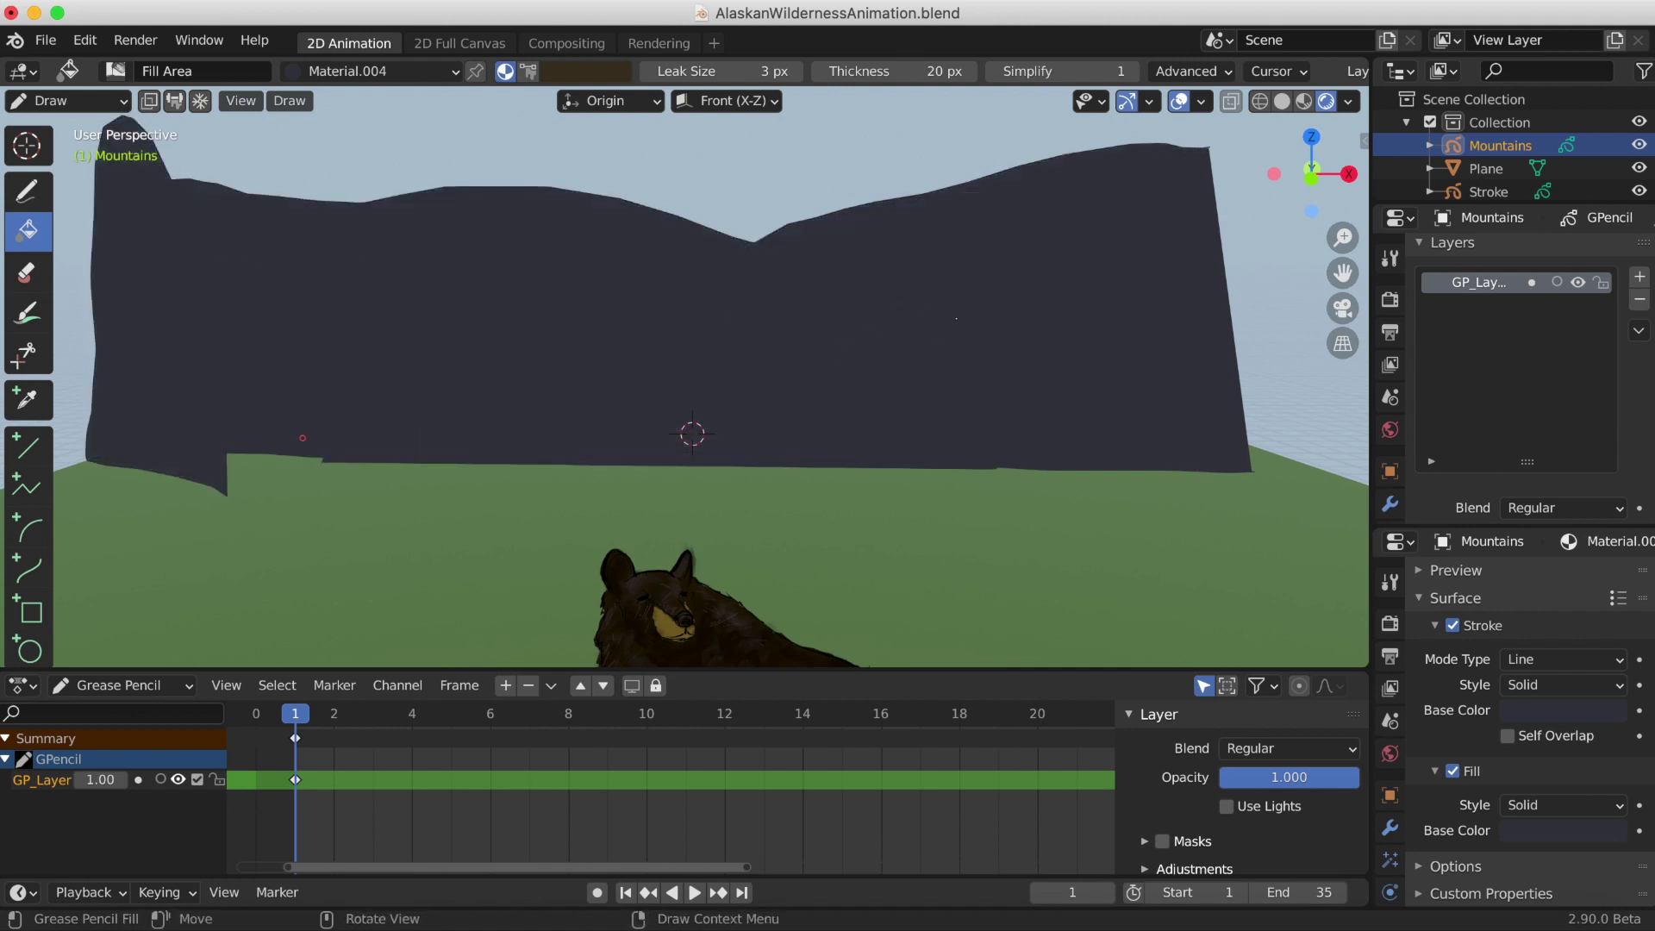
click(1342, 308)
click(1342, 307)
In Edit Mode, select all mountain strokes and move them vertically into place
click(67, 100)
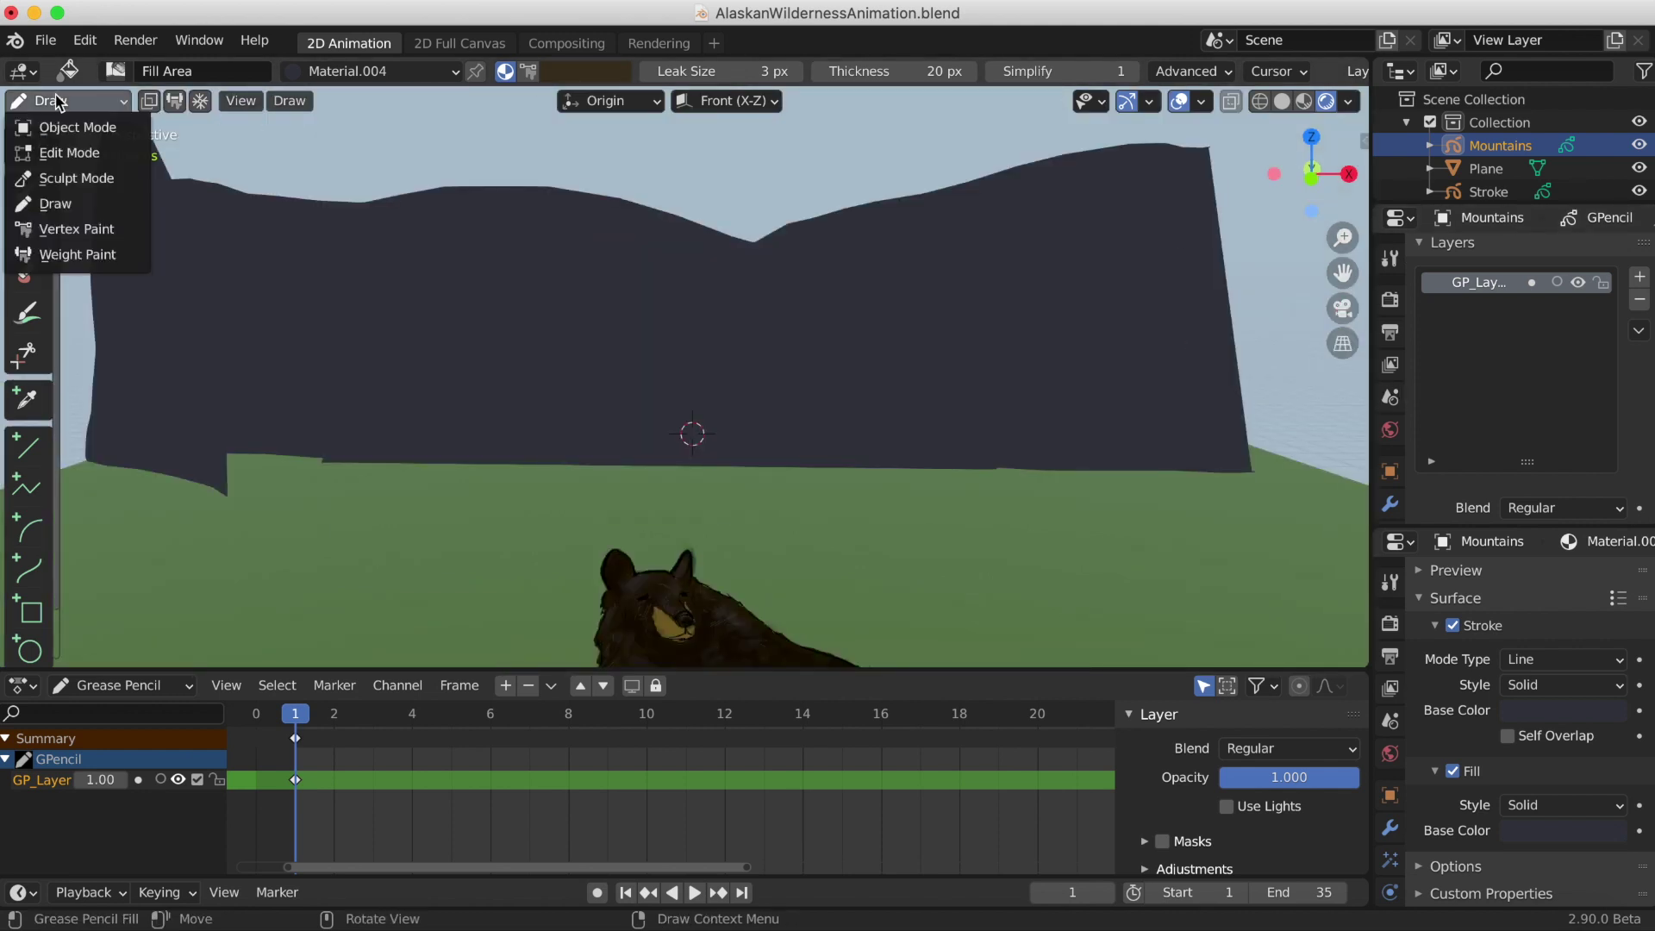
click(78, 70)
key(a)
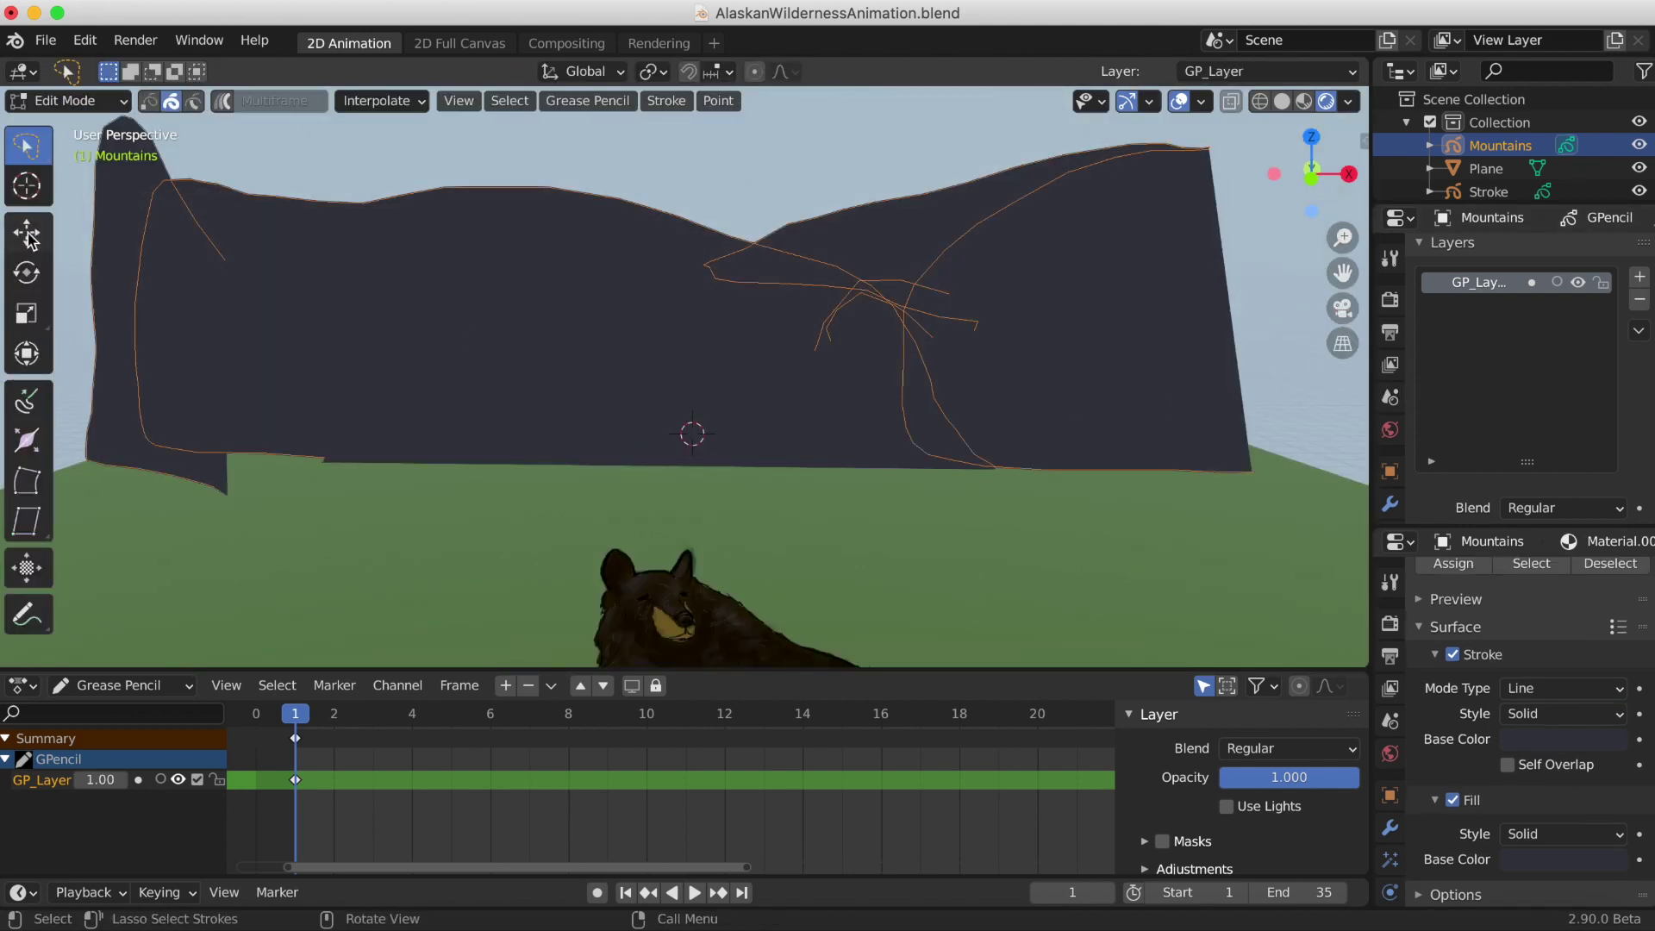
key(shift+space)
key(g)
mouse_move(635, 333)
mouse_down()
mouse_move(588, 493)
mouse_move(585, 306)
mouse_up()
mouse_move(584, 307)
middle_down()
mouse_move(843, 514)
mouse_move(714, 370)
middle_up()
Check the mountain placement from another angle, then return to drawing mode in camera view
drag(714, 370, 5, 401)
click(4, 401)
key(Tab)
key(KP_0)
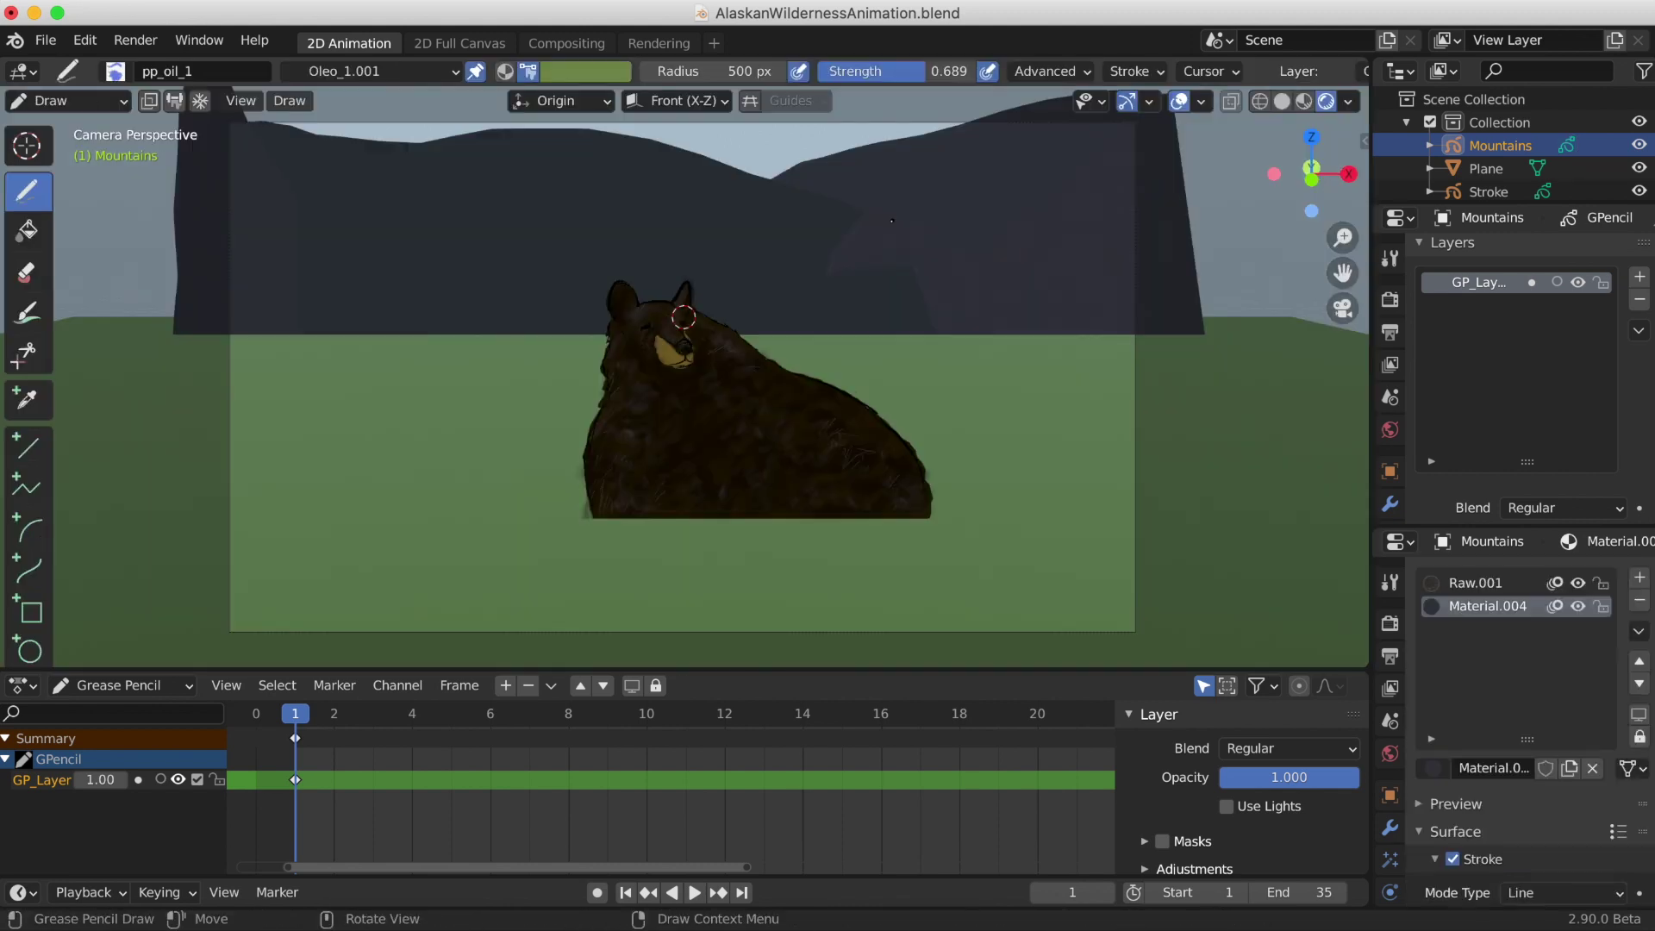
Add the Oleo_1.001 oil paint material and raise its texture blend to 0.847
click(784, 187)
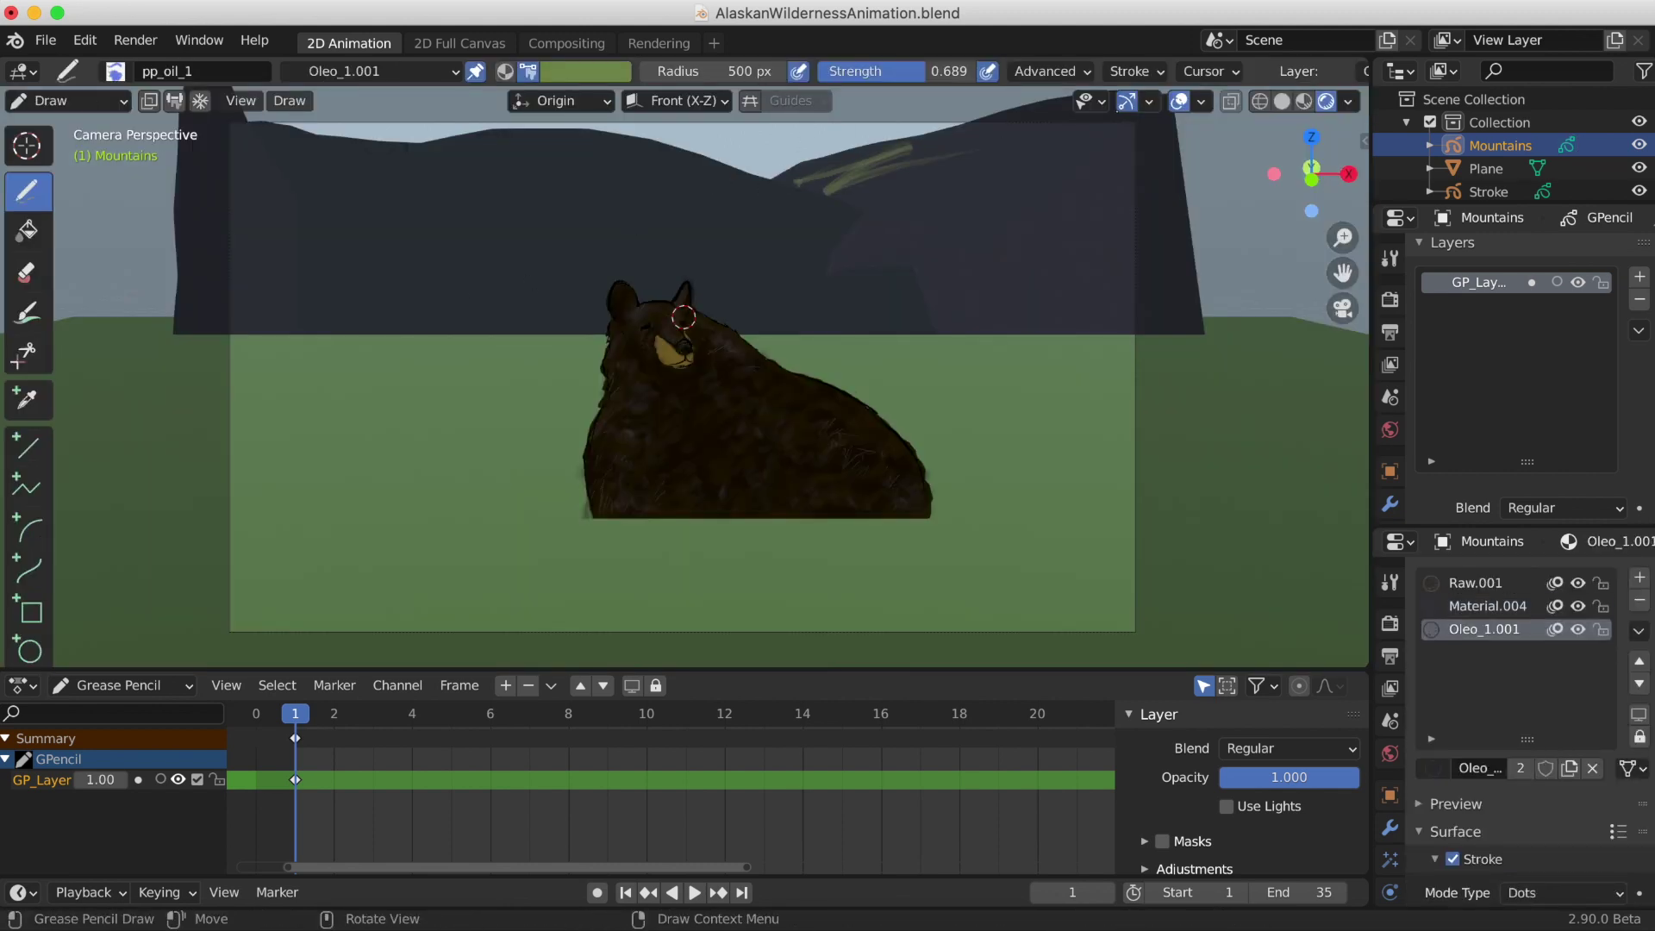
scroll(1534, 690, down, 5)
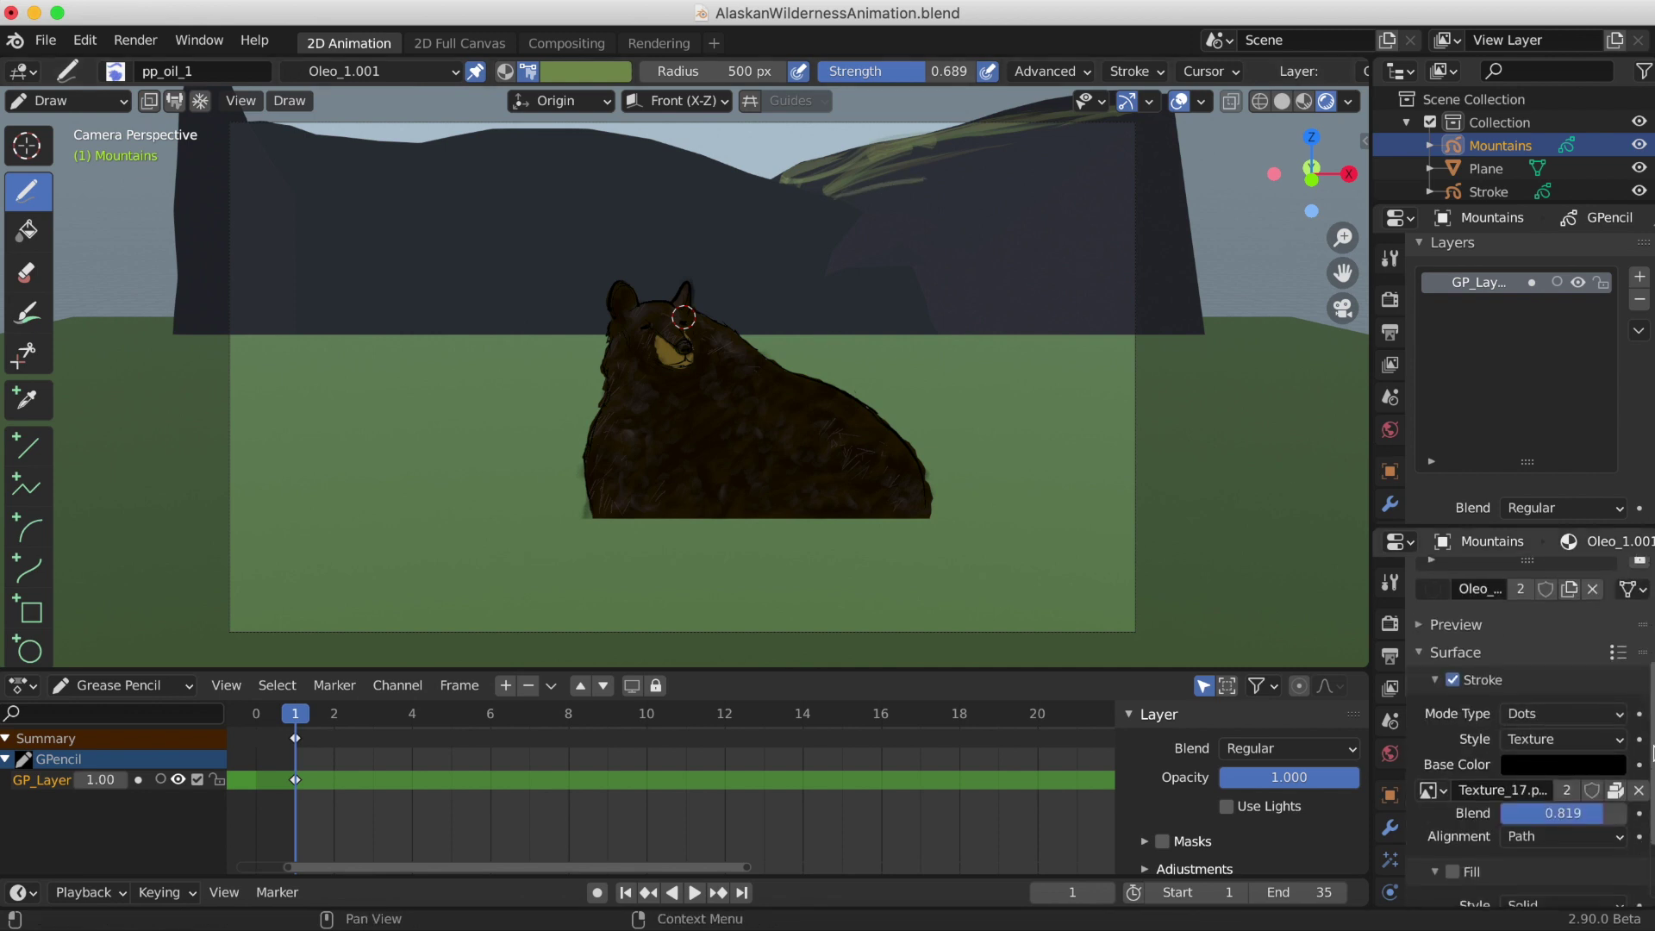
drag(1578, 824, 1557, 824)
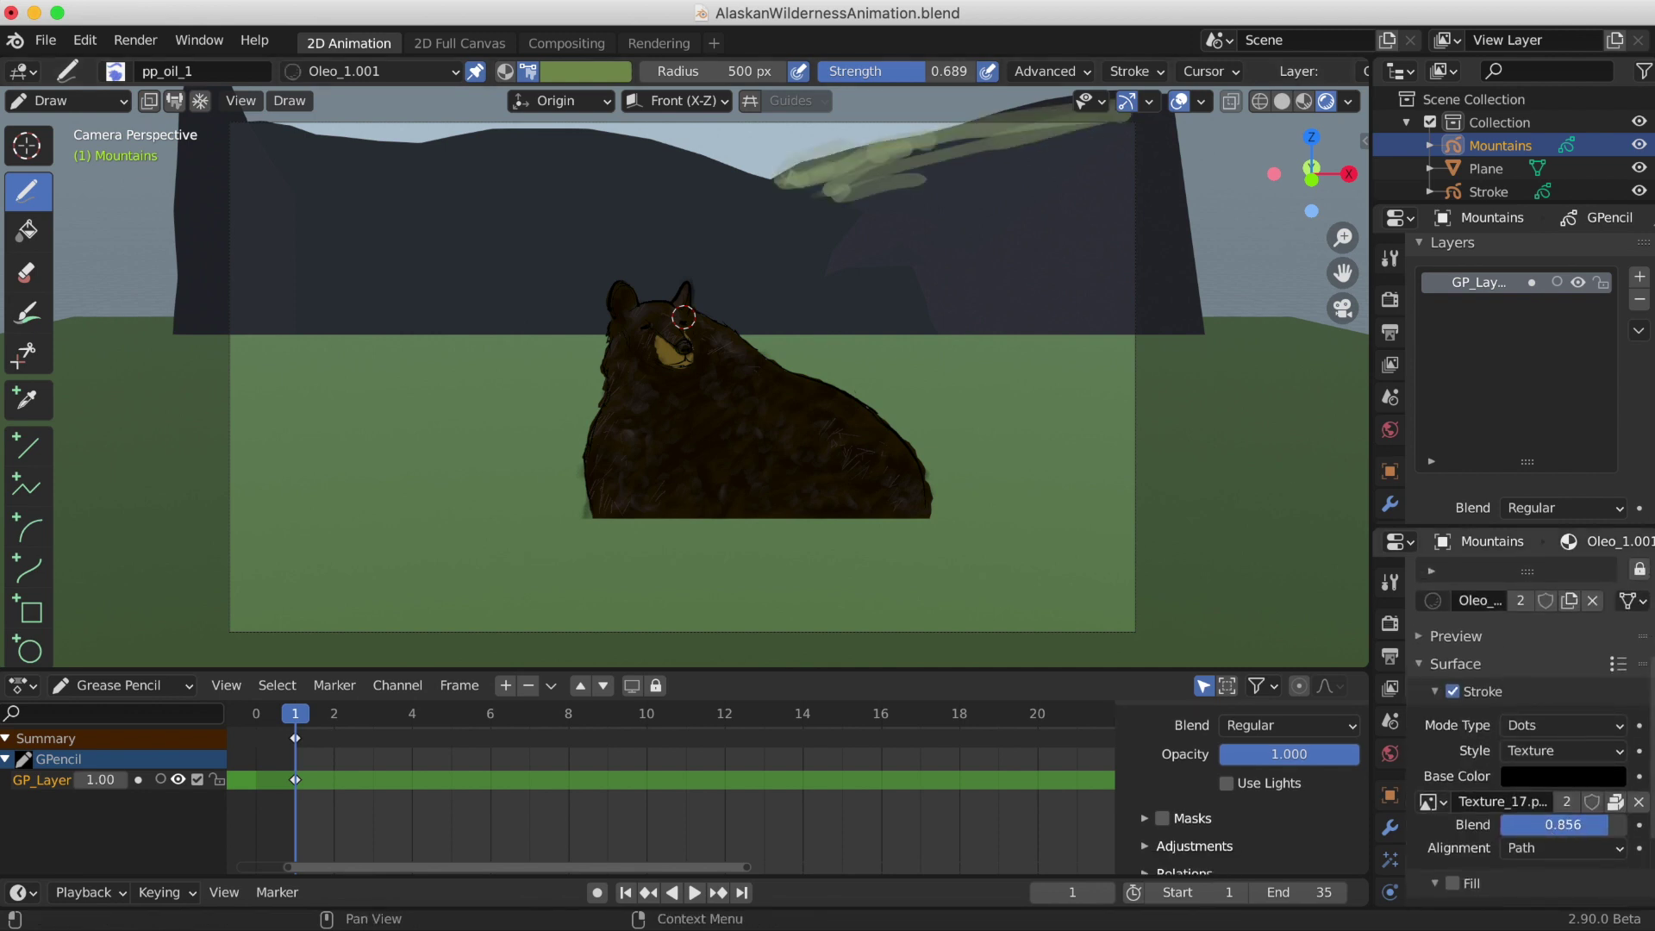
click(45, 39)
Paint a short oil stroke on the mountain and save the file
click(112, 195)
drag(892, 209, 851, 242)
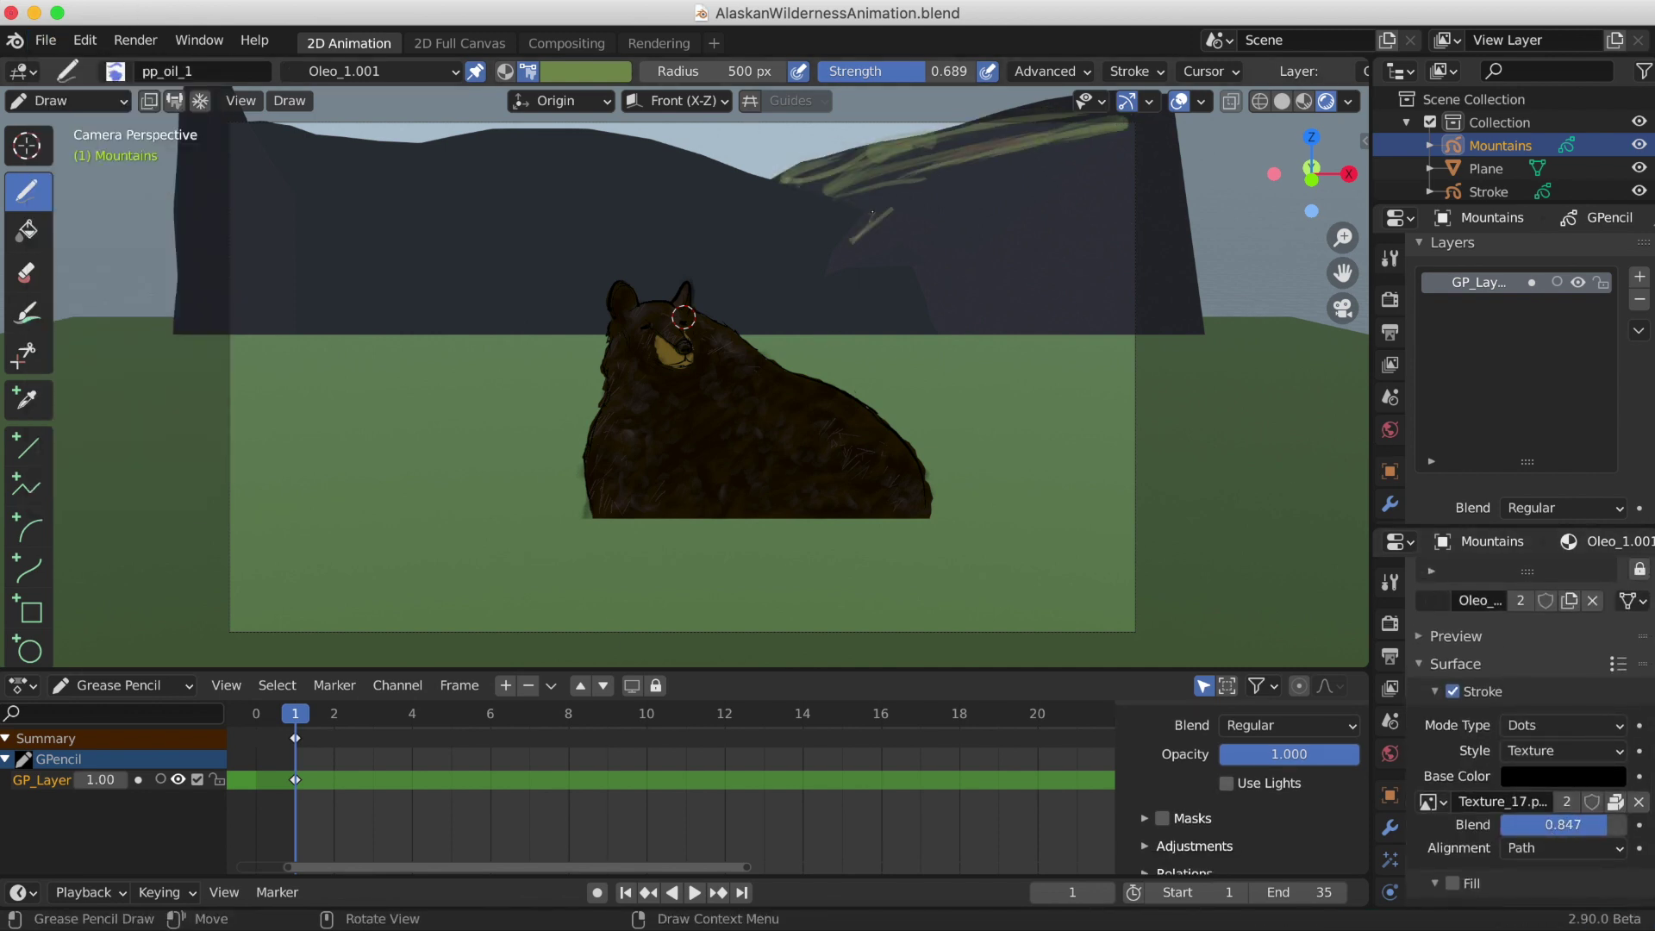
key(ctrl+s)
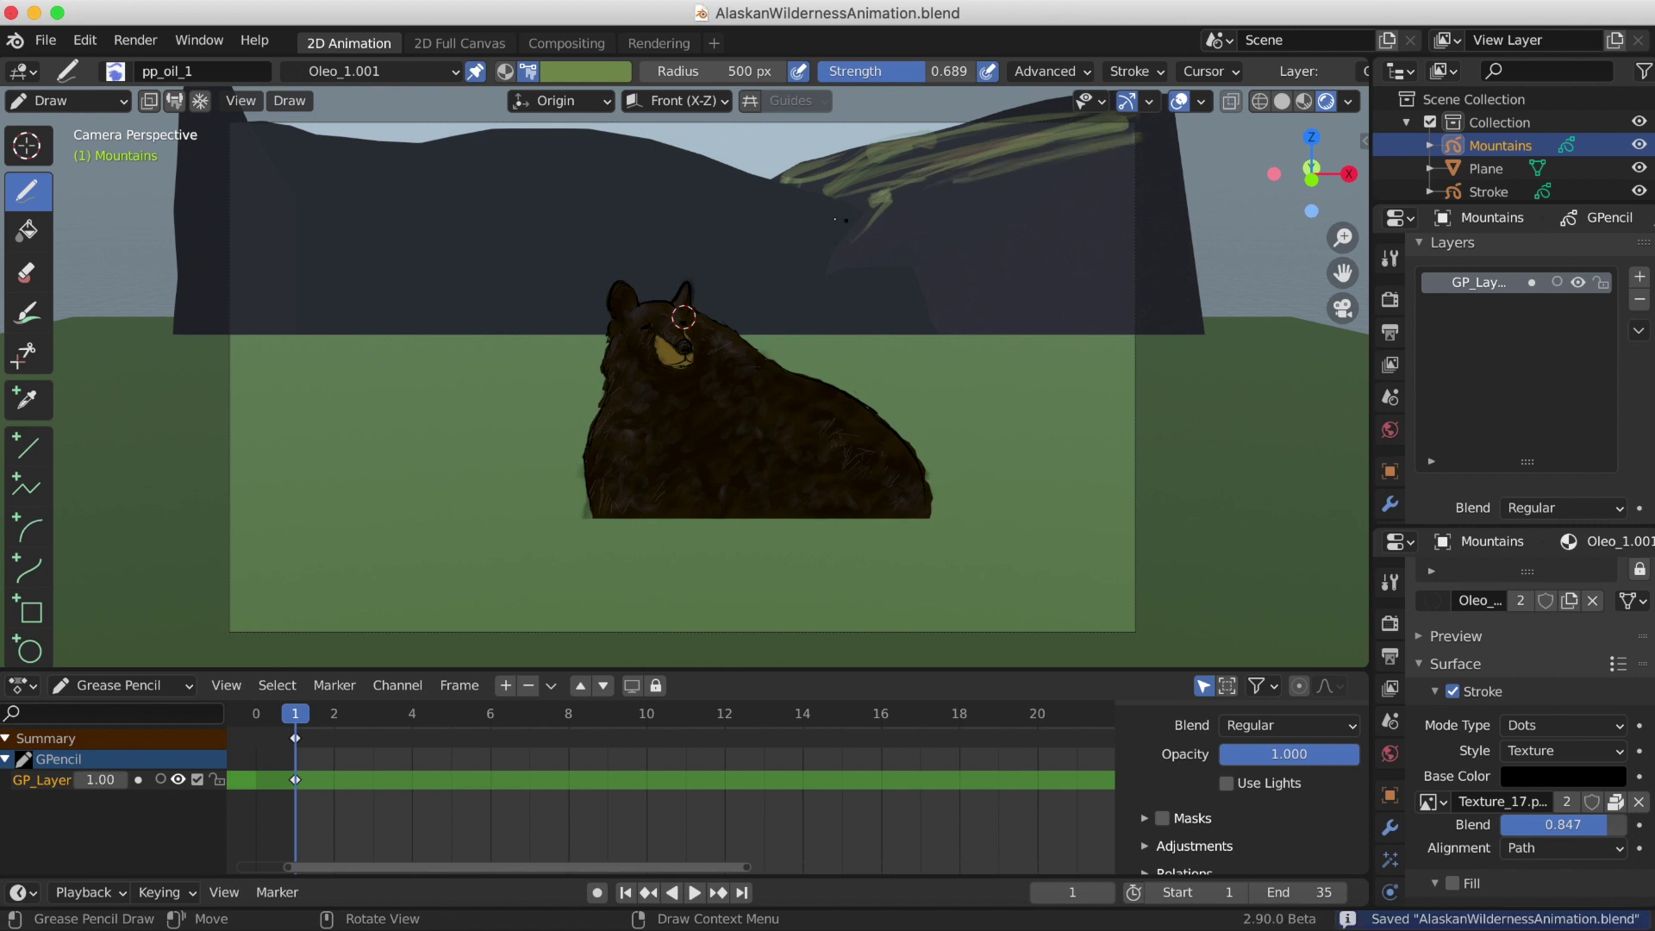
Change the brush colour to a darker purple and save the blend file
click(586, 71)
click(604, 136)
drag(580, 149, 619, 161)
drag(690, 207, 690, 183)
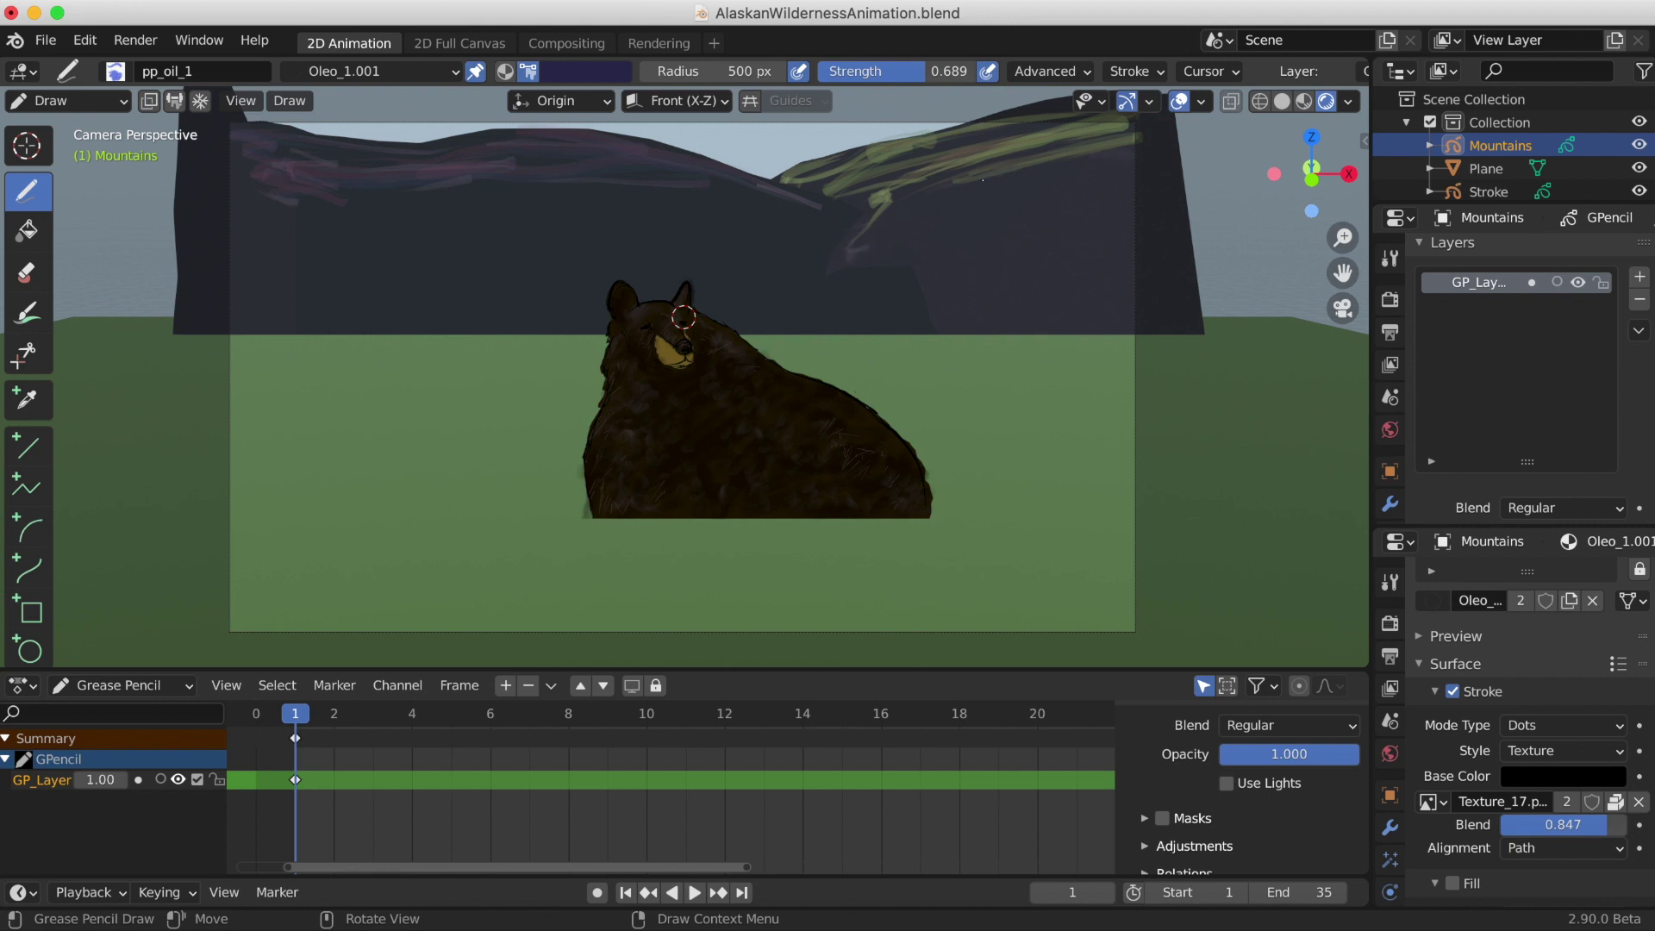
click(595, 72)
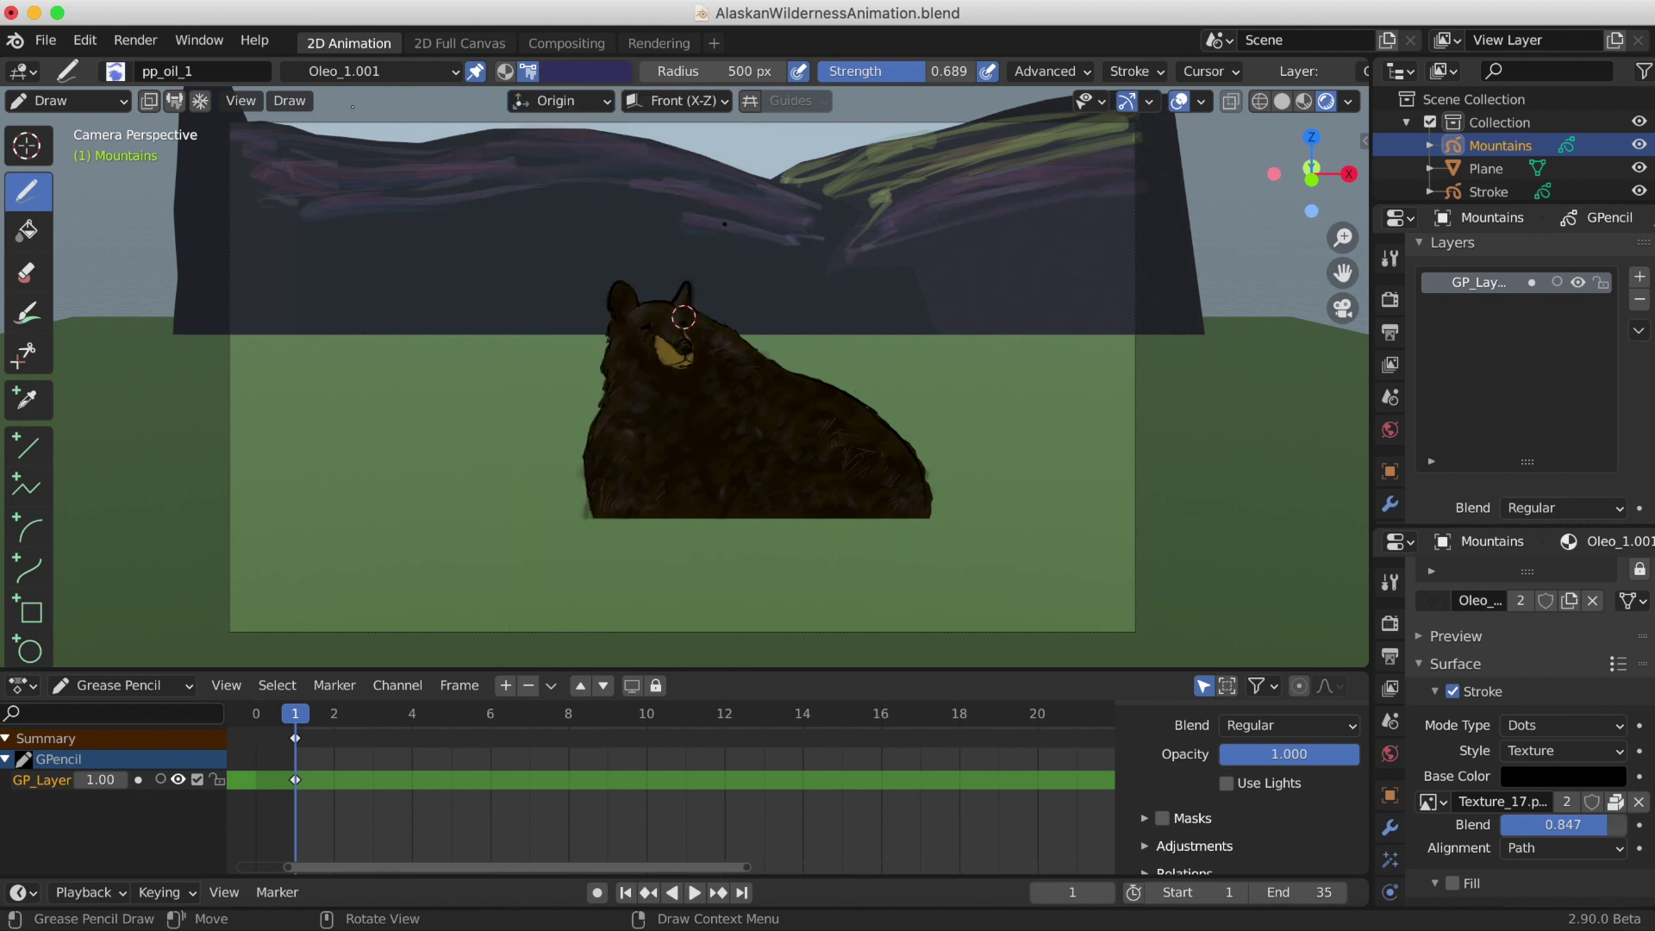
click(45, 40)
click(69, 189)
text(32)
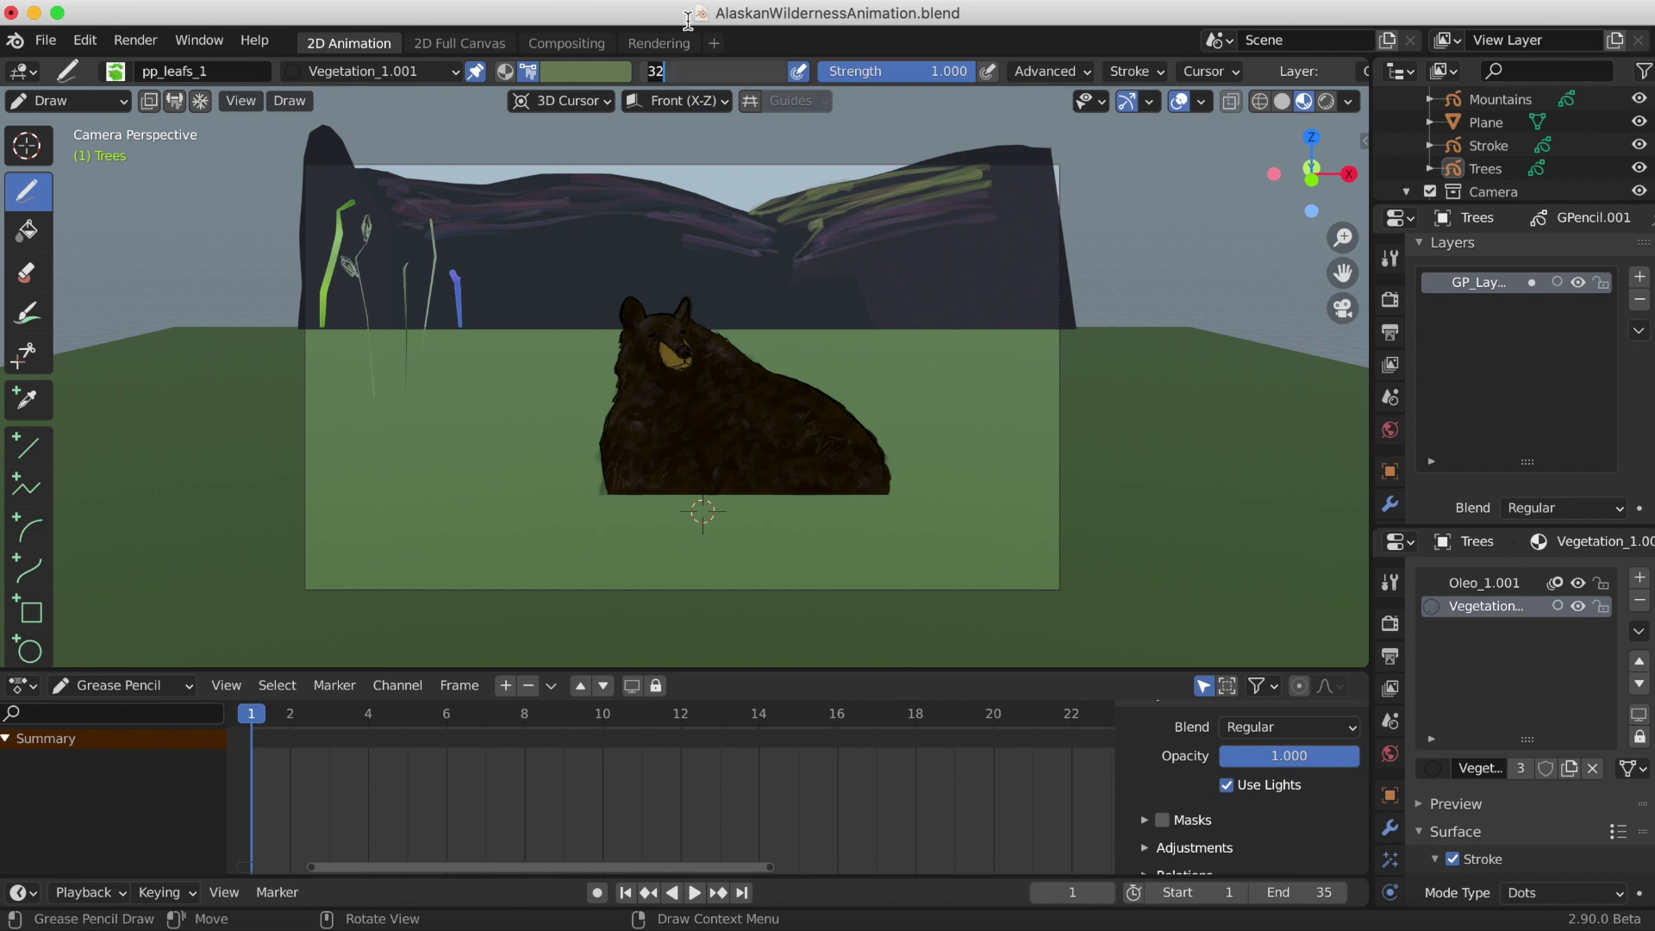
Move the Grass(Back) strokes into place in Edit Mode
key(Escape)
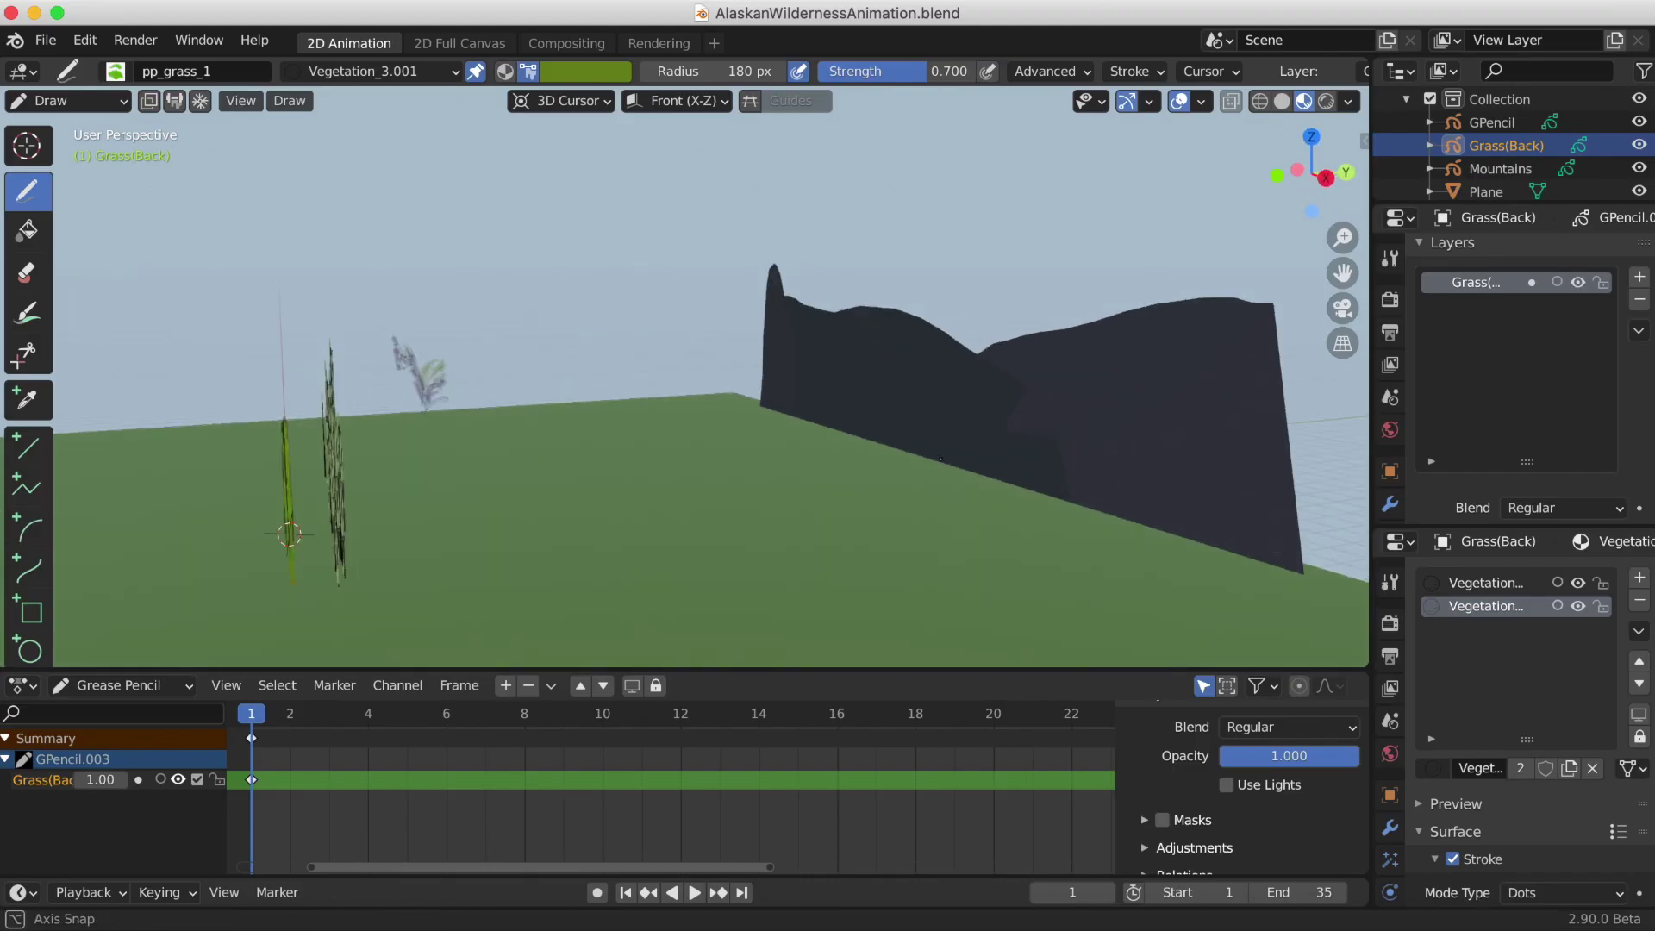
click(67, 101)
click(69, 150)
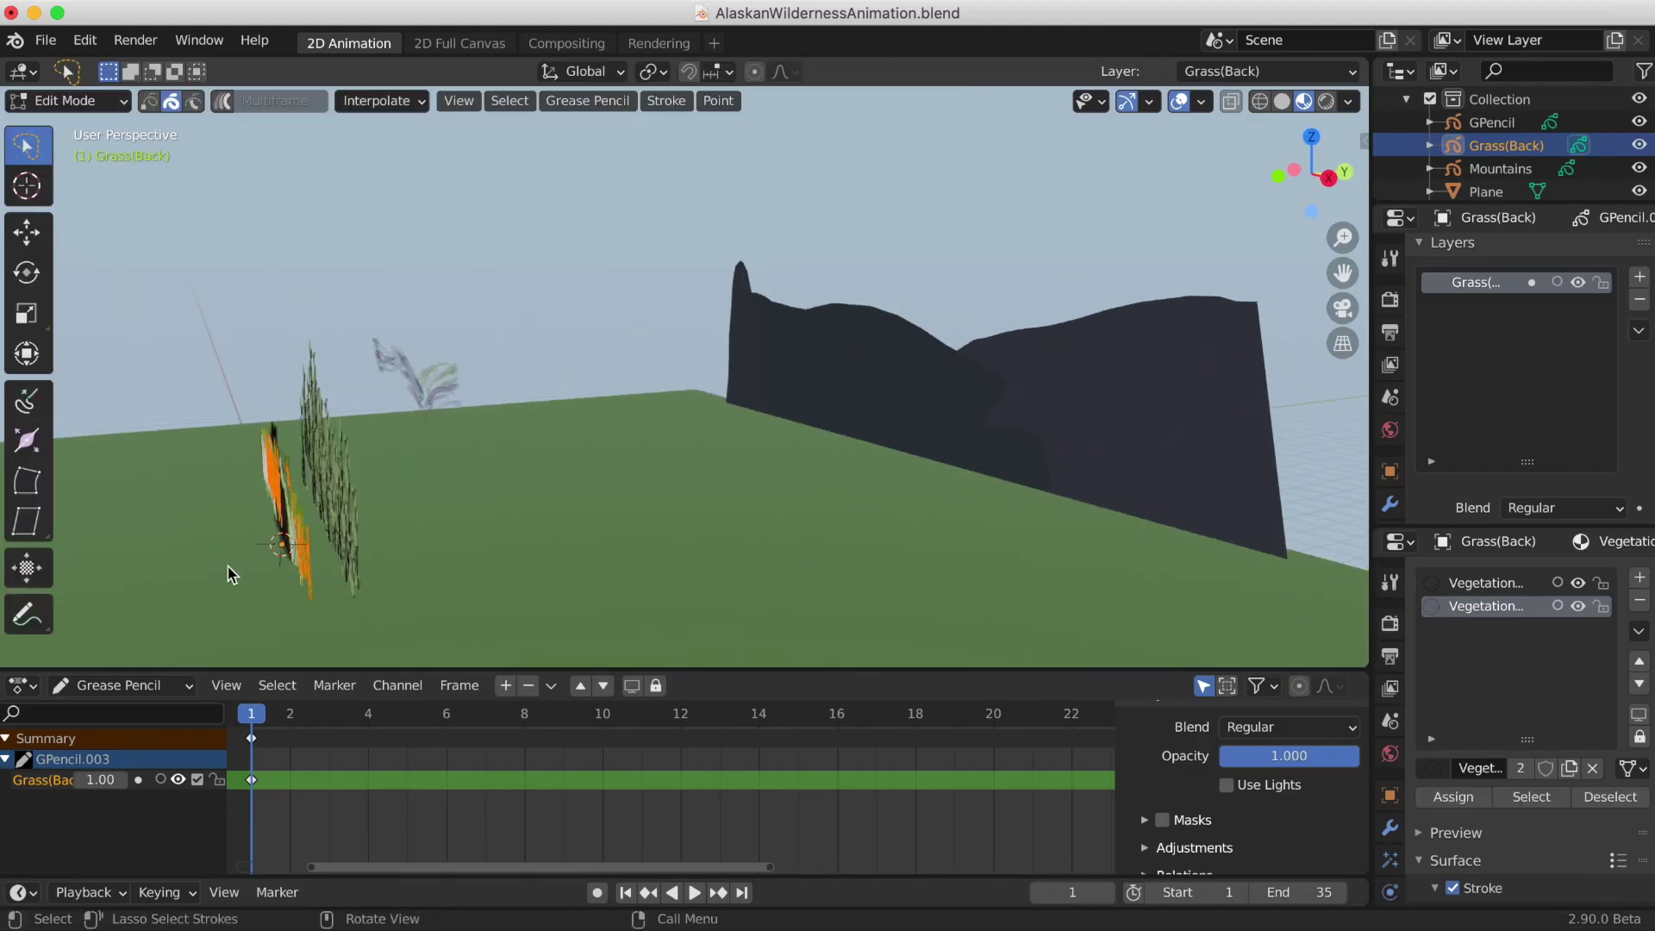
click(25, 232)
drag(284, 483, 395, 480)
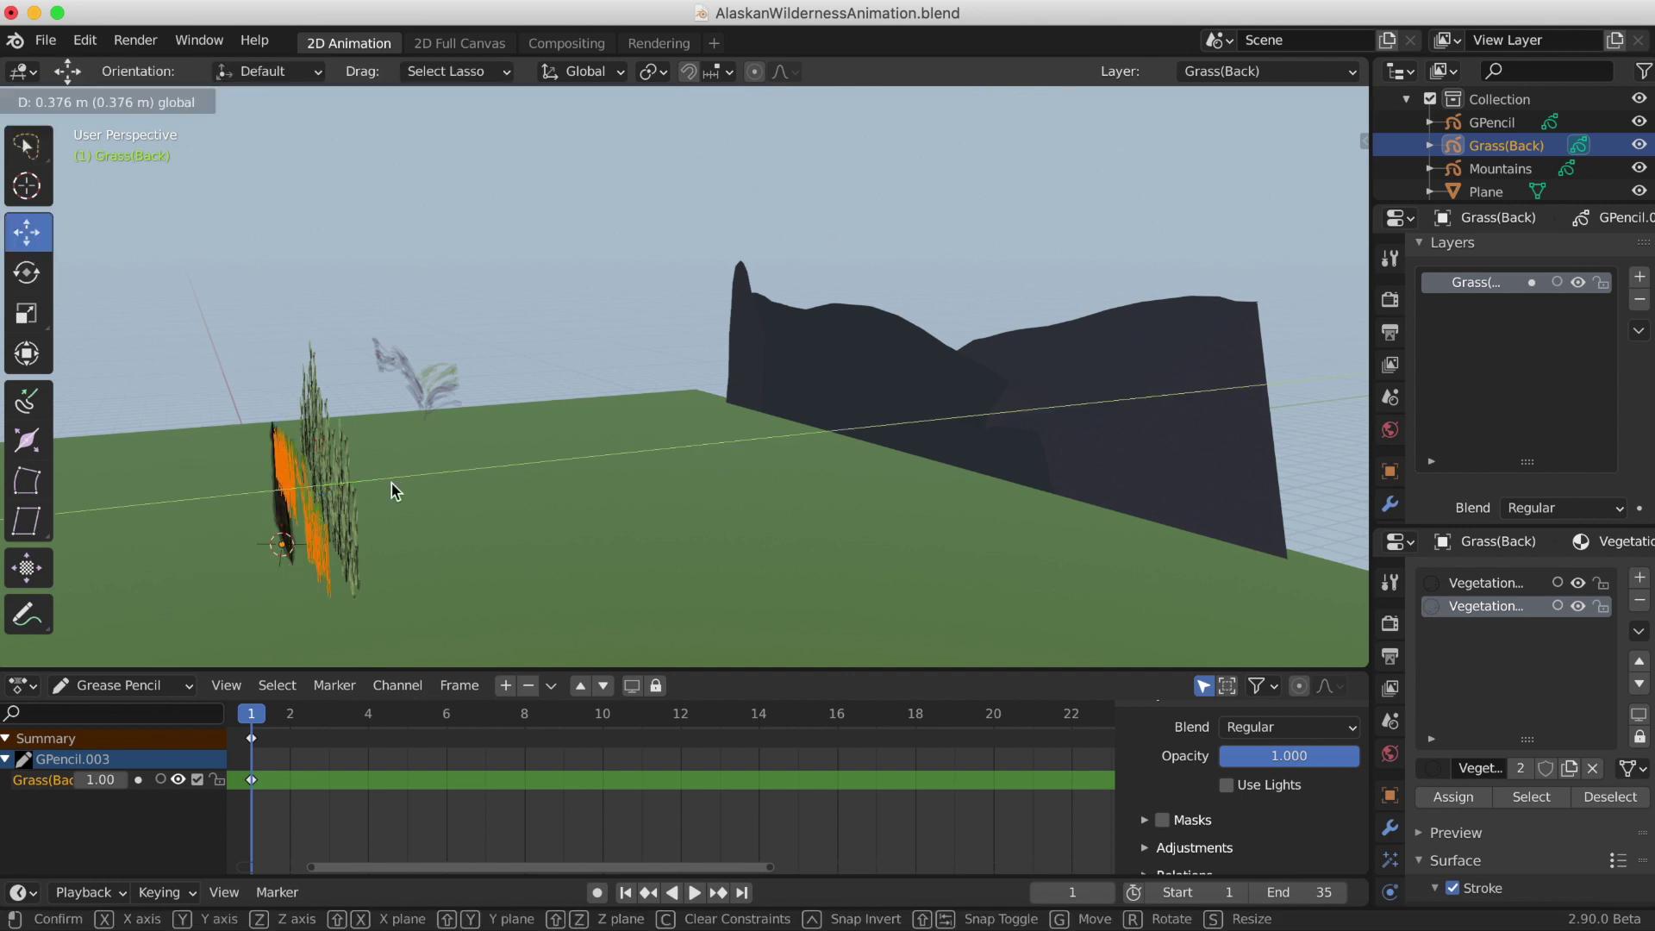
click(1342, 308)
key(Tab)
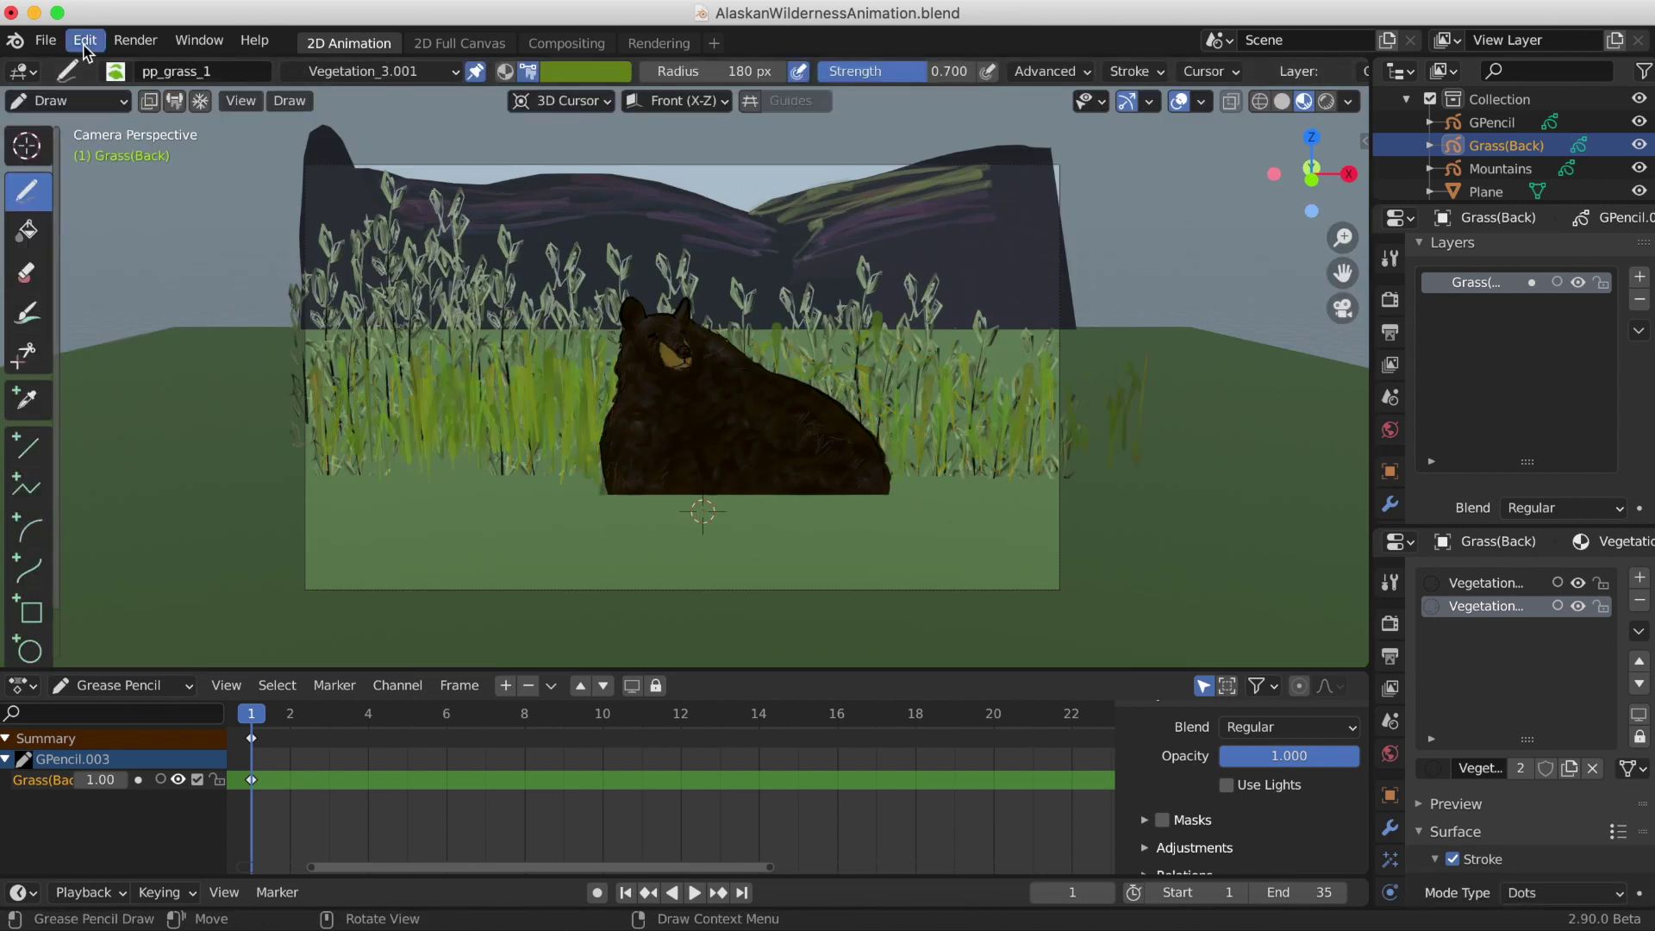
Shift Trees.001 along the X axis and check it through the camera
click(1346, 315)
key(Tab)
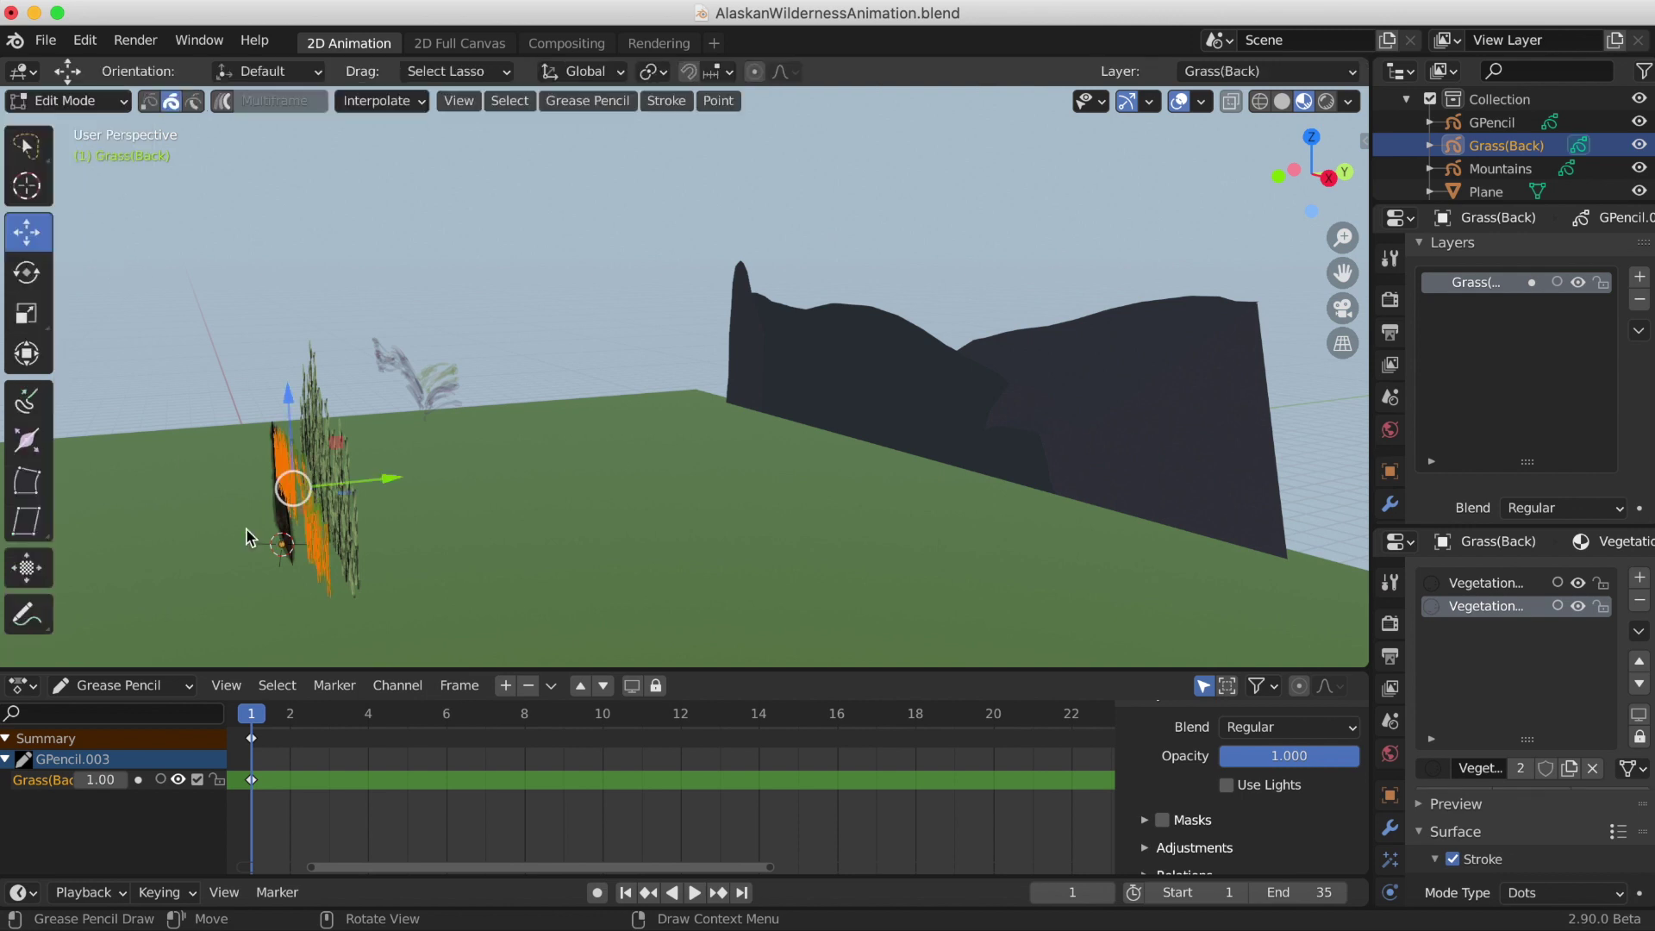
mouse_move(617, 607)
middle_down()
mouse_move(773, 584)
mouse_move(827, 609)
mouse_move(1079, 572)
mouse_move(614, 583)
middle_up()
key(g)
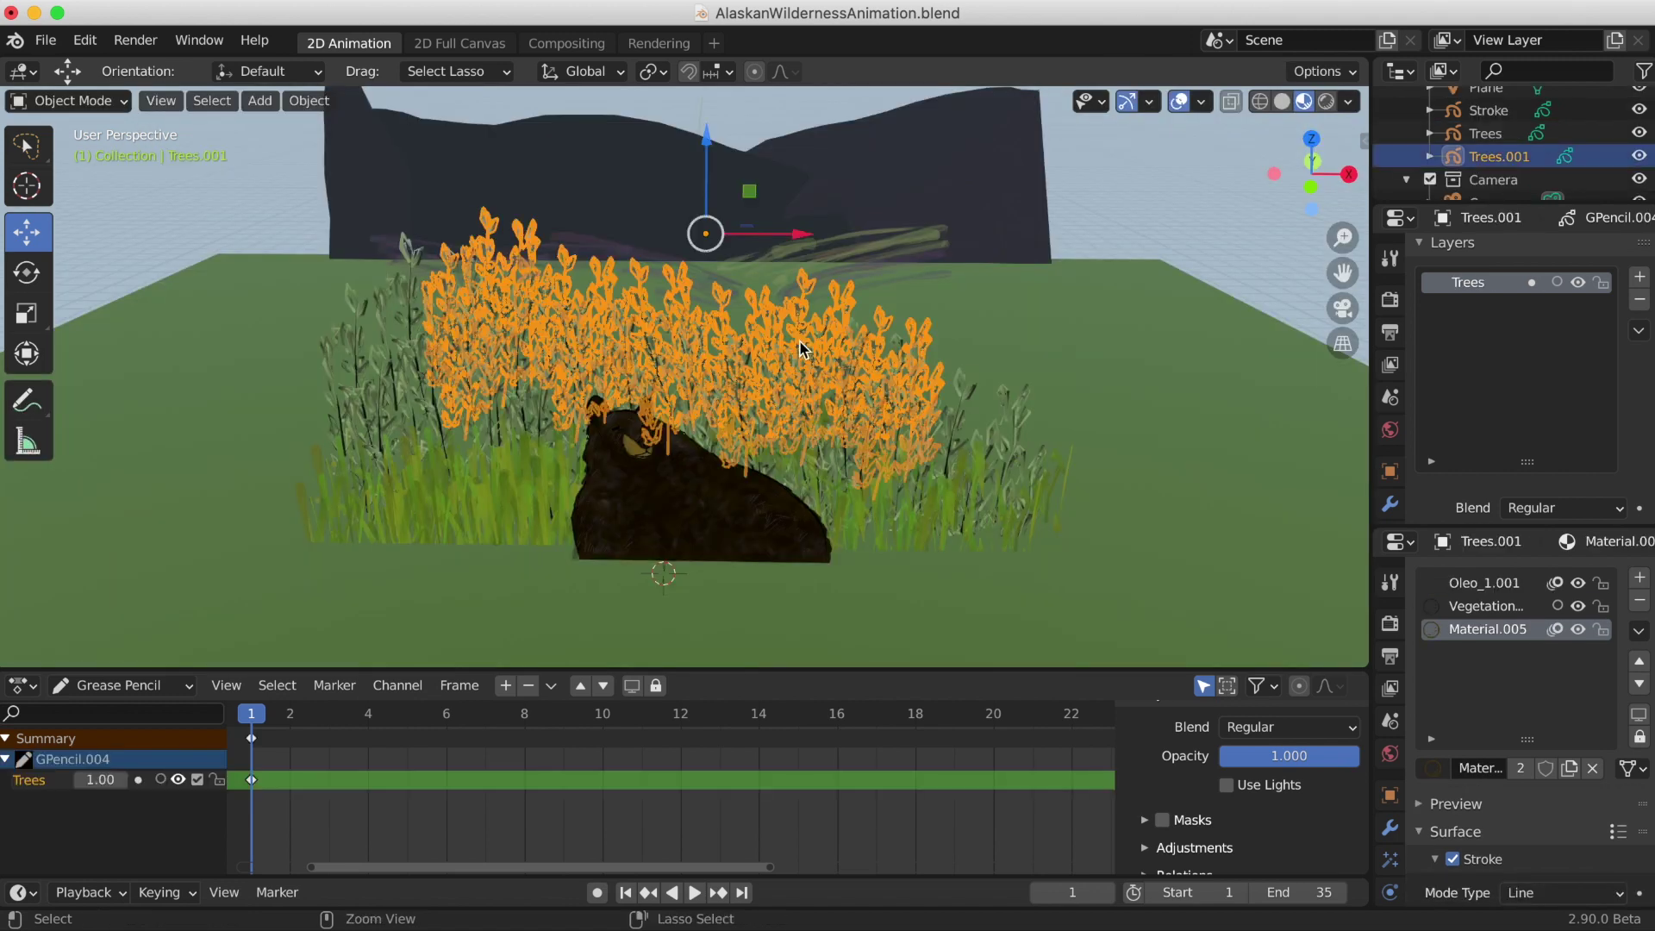
key(g)
key(x)
click(908, 247)
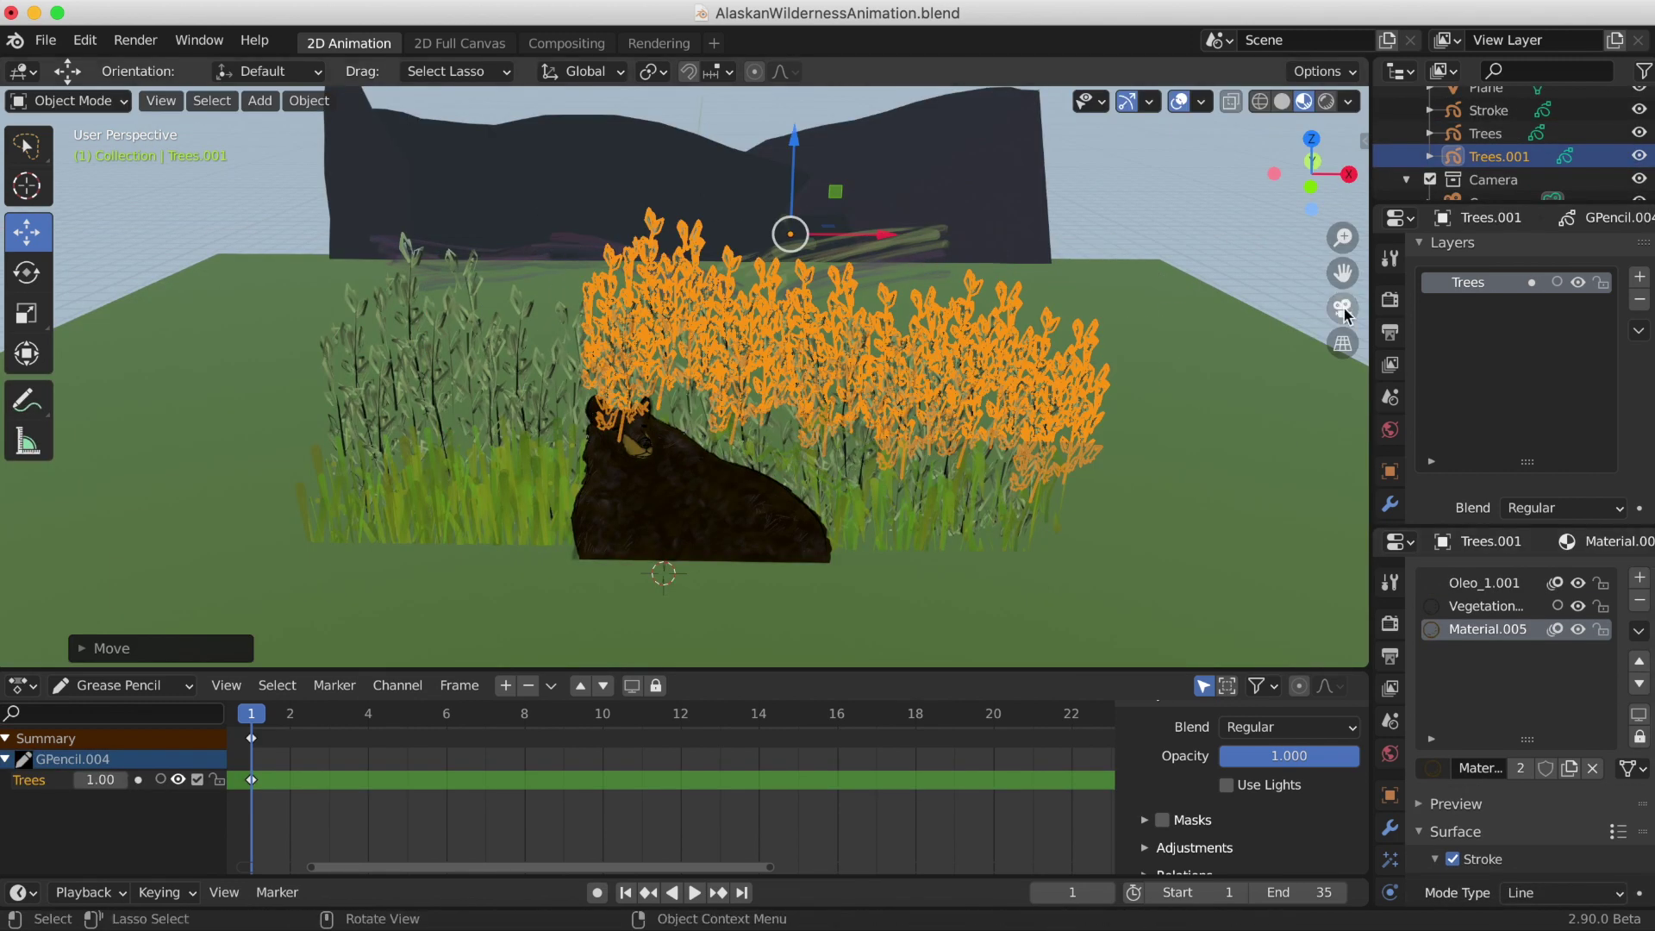
key(KP_0)
key(KP_0)
Move Trees.001 again, constrained to the Y axis
middle_drag(993, 456, 879, 488)
key(g)
key(y)
click(1198, 395)
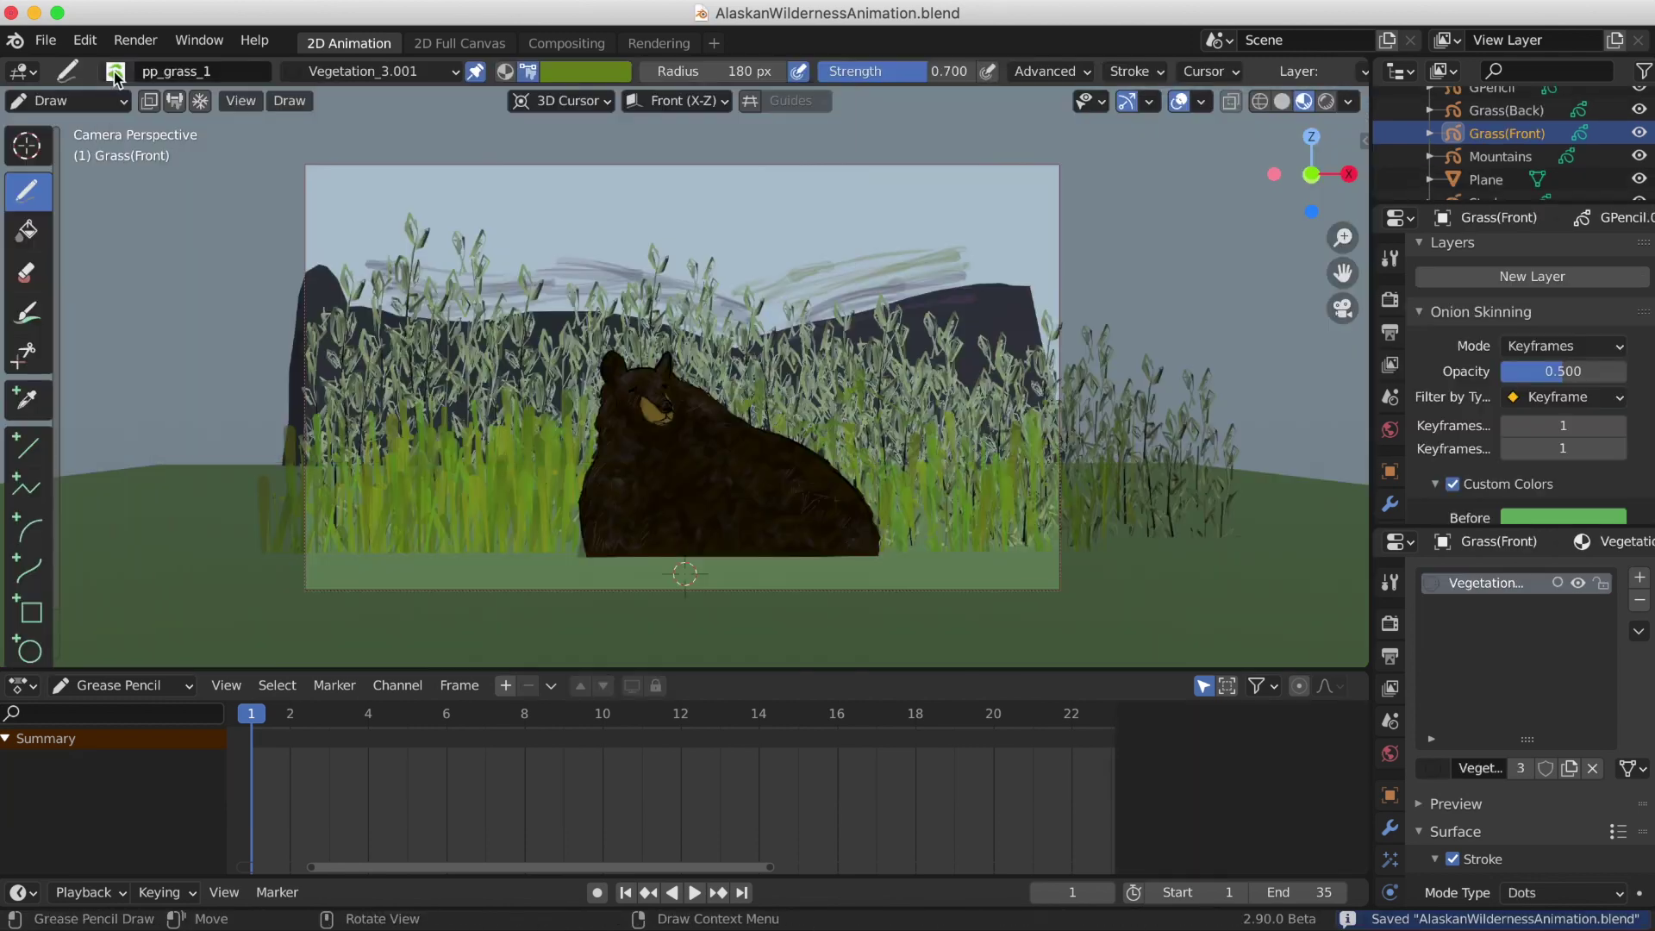
click(115, 71)
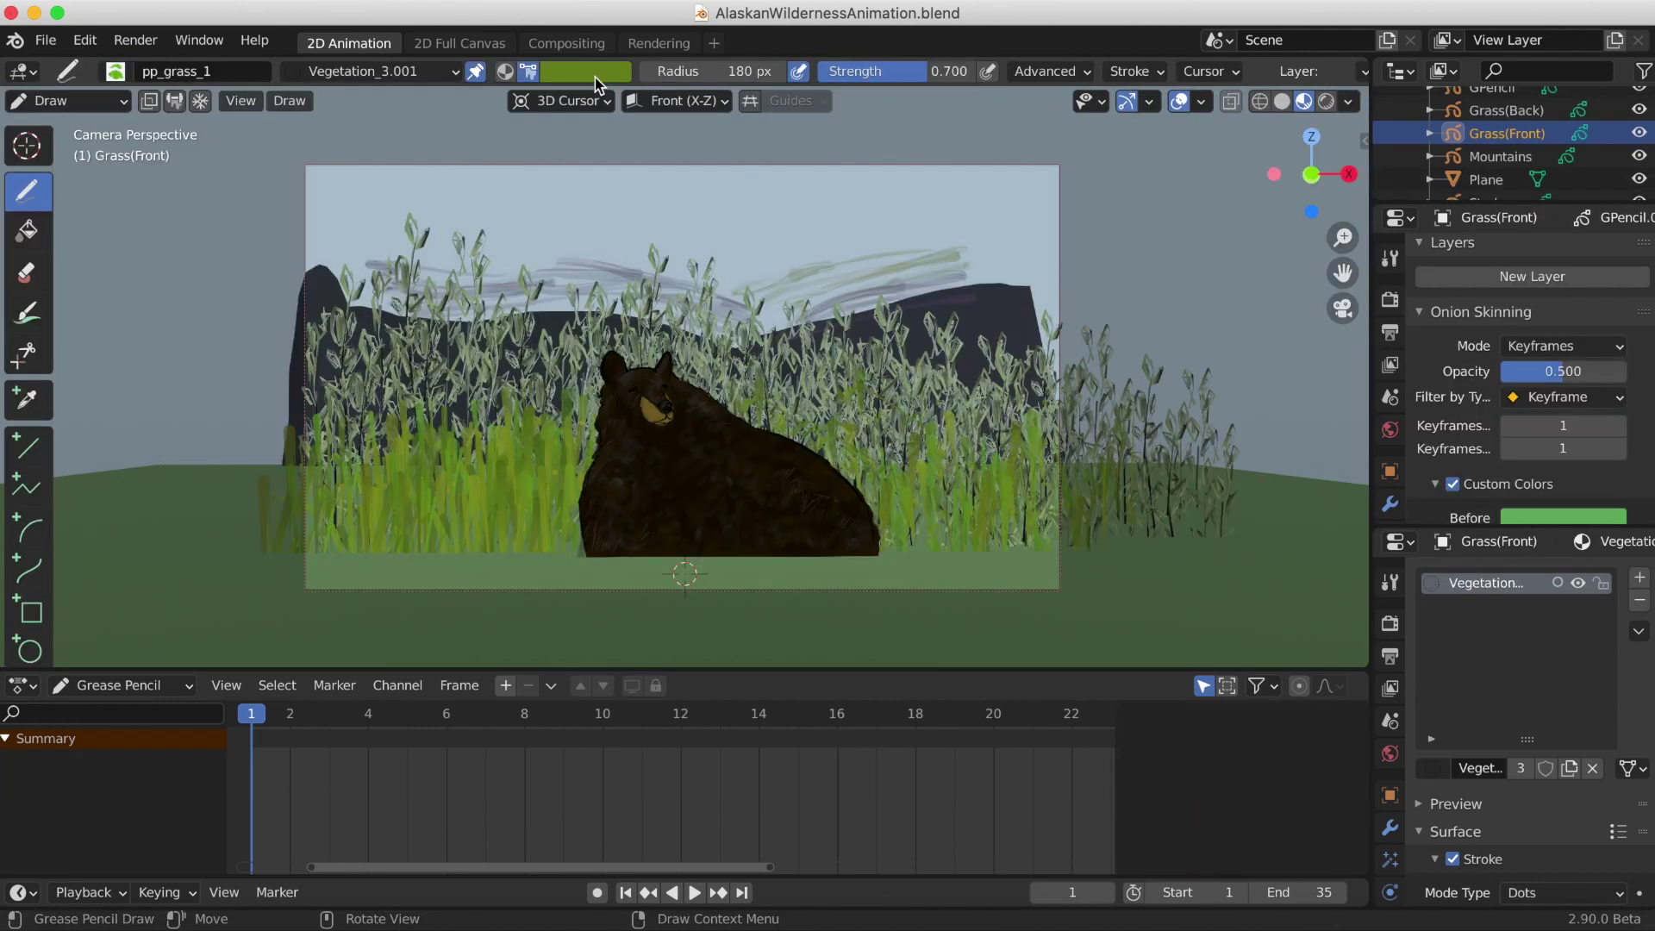
Brighten the grass brush colour and place the 3D cursor beside the grass
click(594, 73)
drag(692, 169, 692, 149)
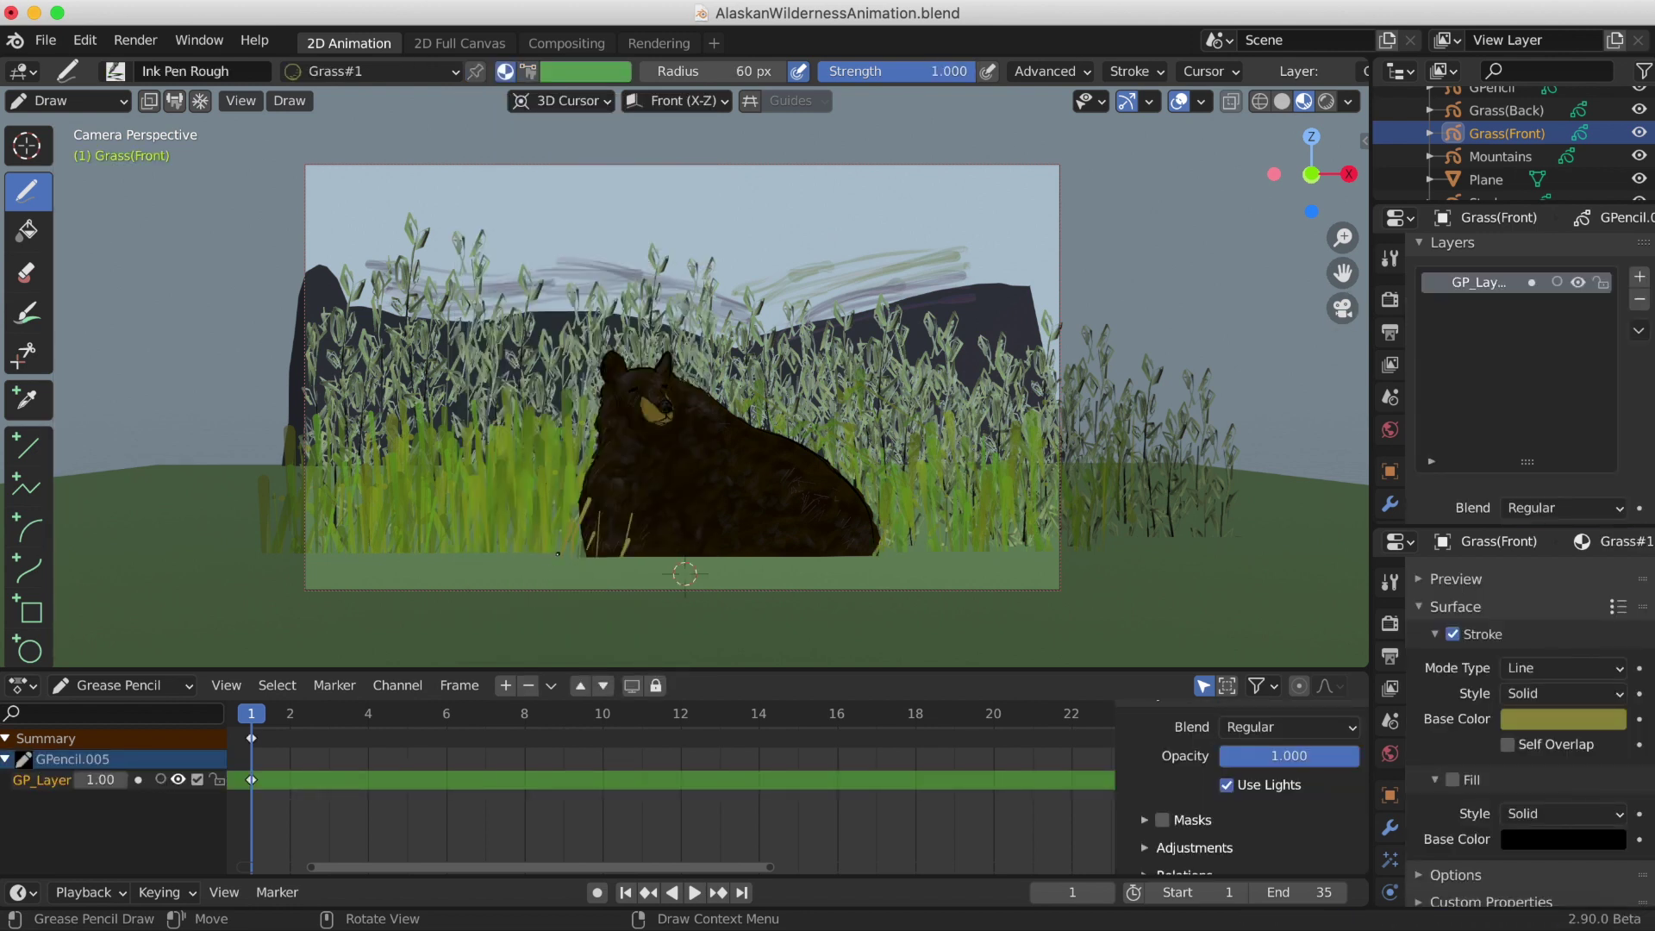
middle_drag(558, 554, 161, 342)
key(shift+space)
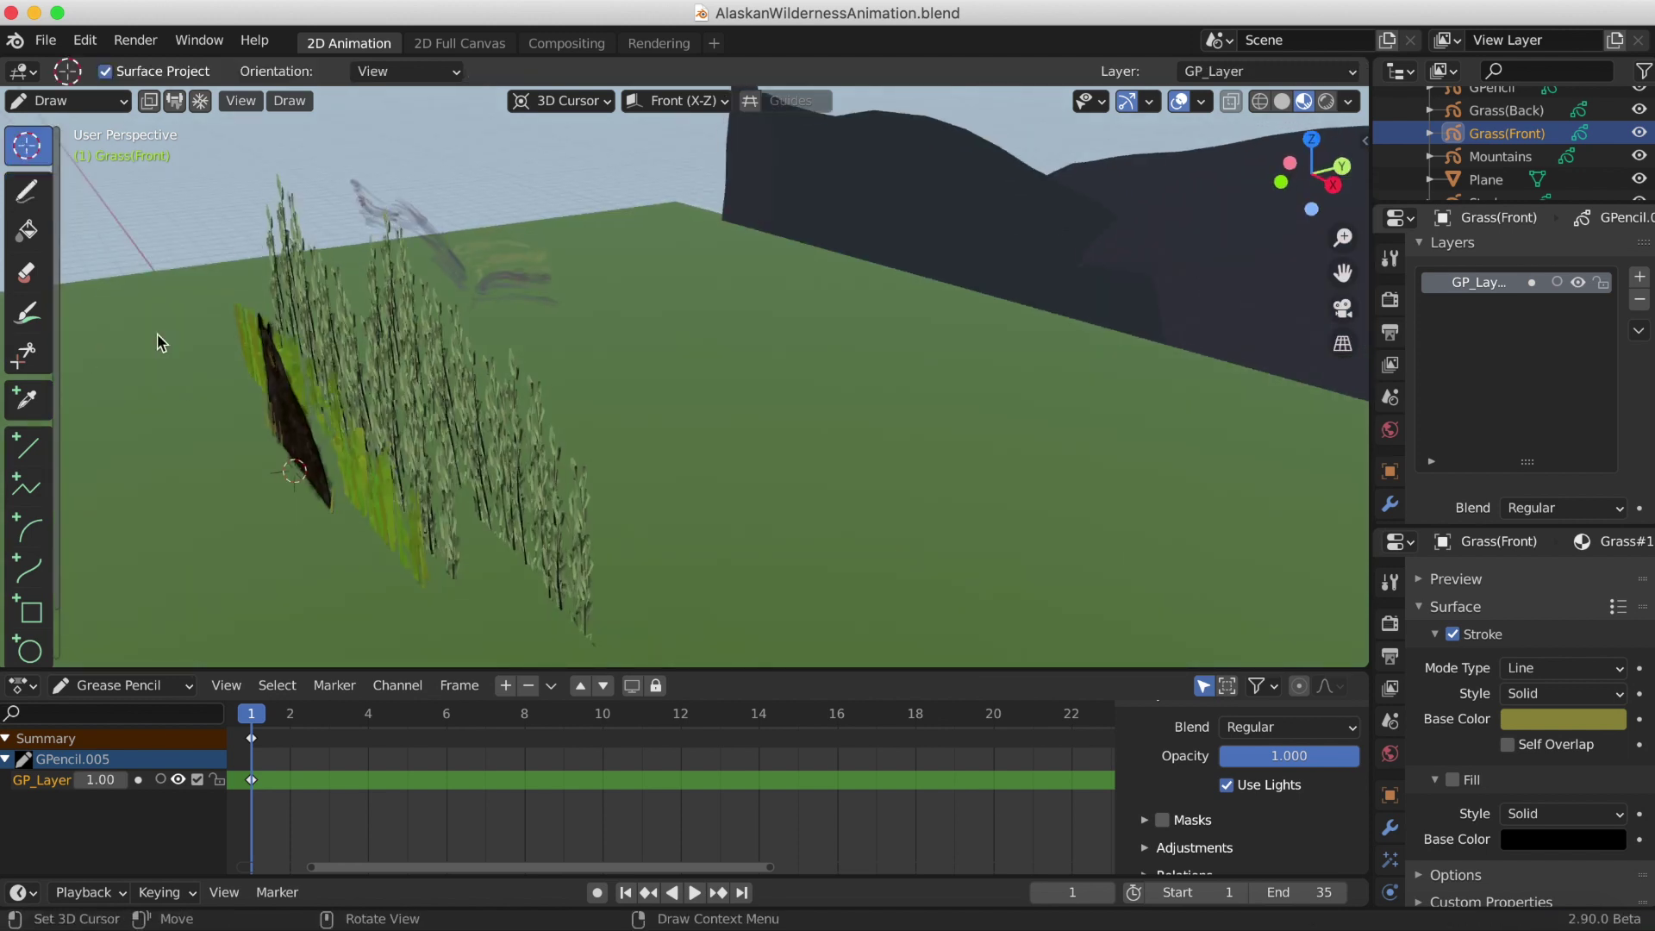
click(249, 503)
Put Grass(Front) into Edit Mode for its strokes
click(65, 100)
click(61, 140)
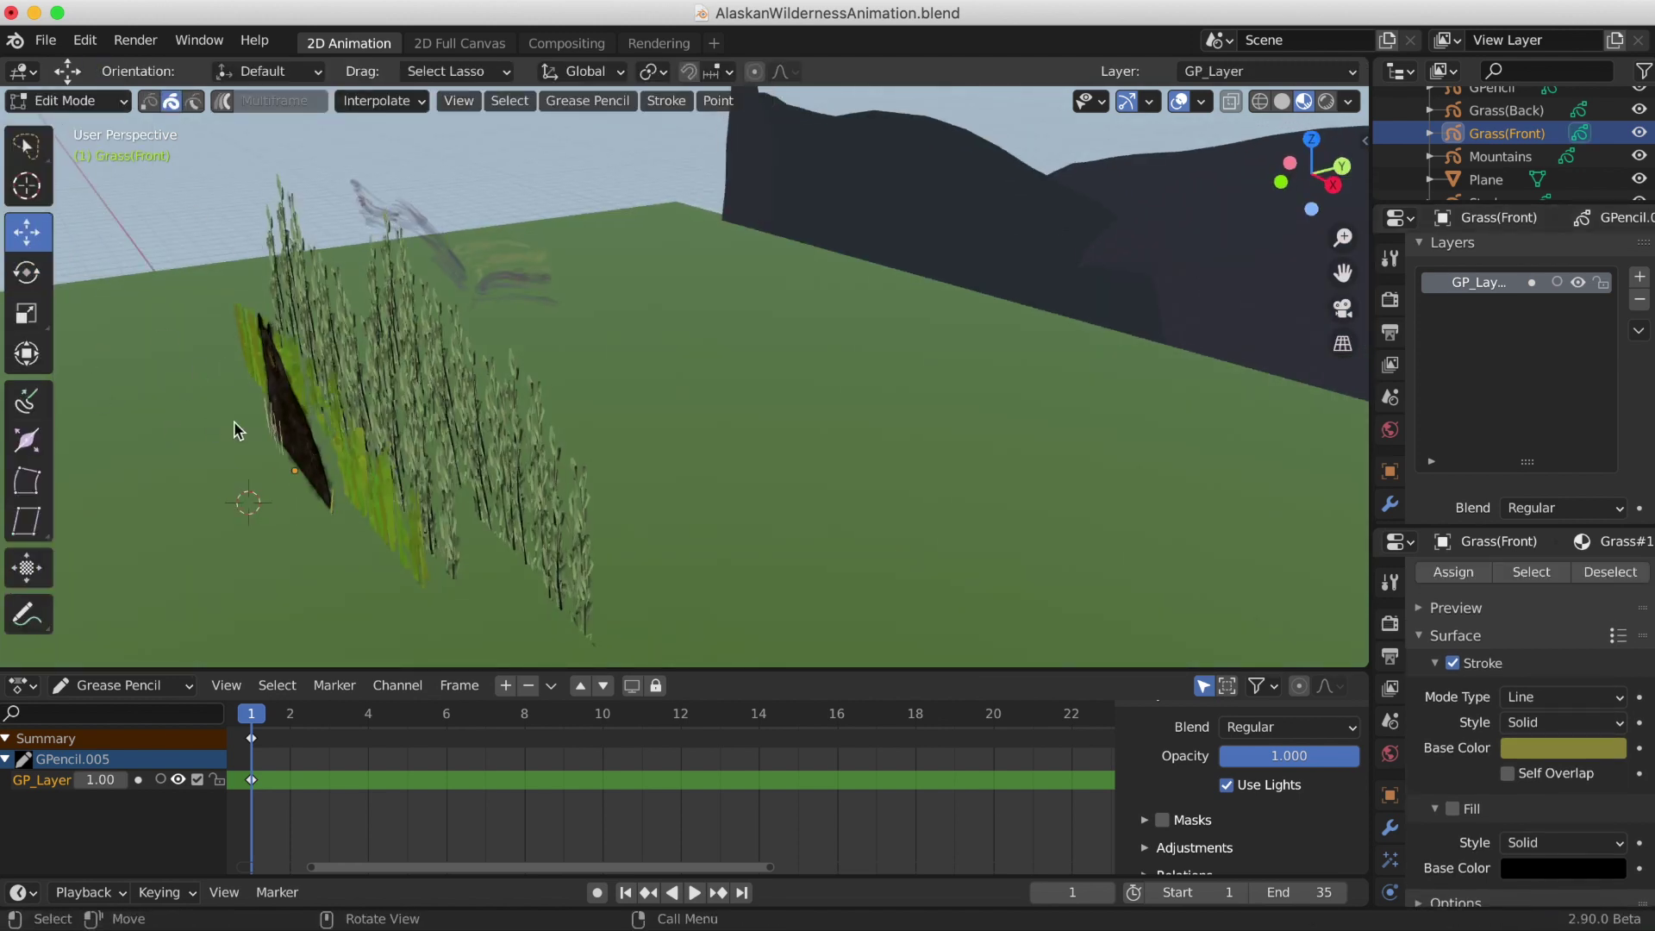
click(65, 100)
click(47, 198)
click(64, 100)
click(47, 146)
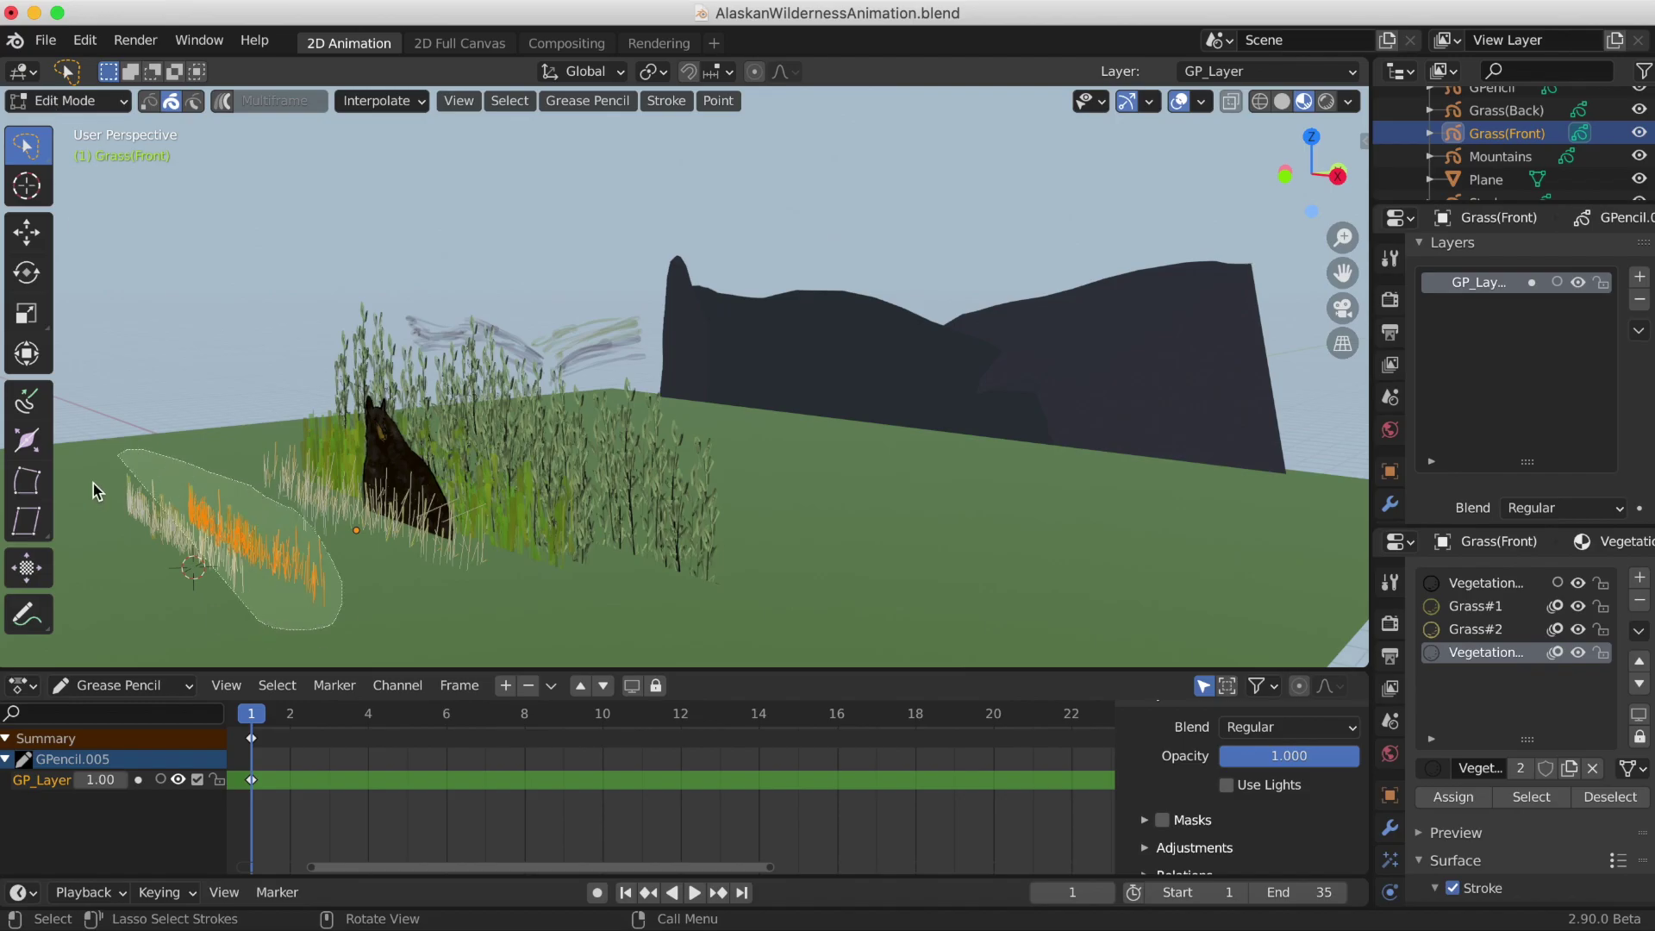
Duplicate the orange foreground grass strokes and move the copy into a new row
ctrl+right_drag(266, 627, 150, 614)
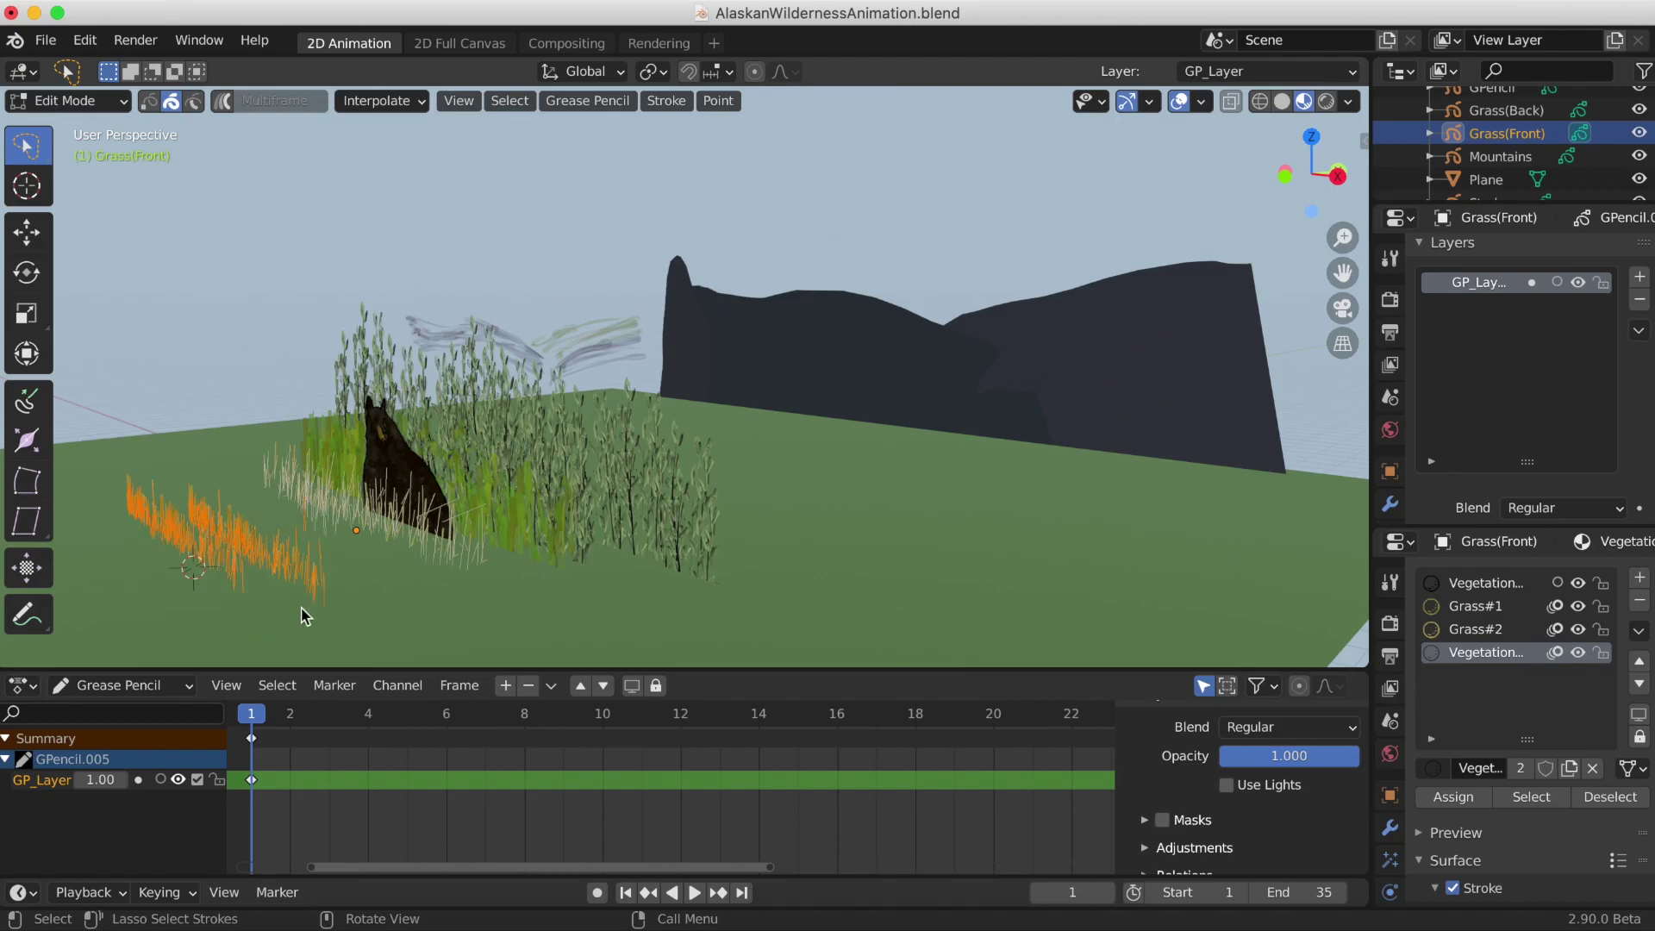
key(shift+d)
click(326, 579)
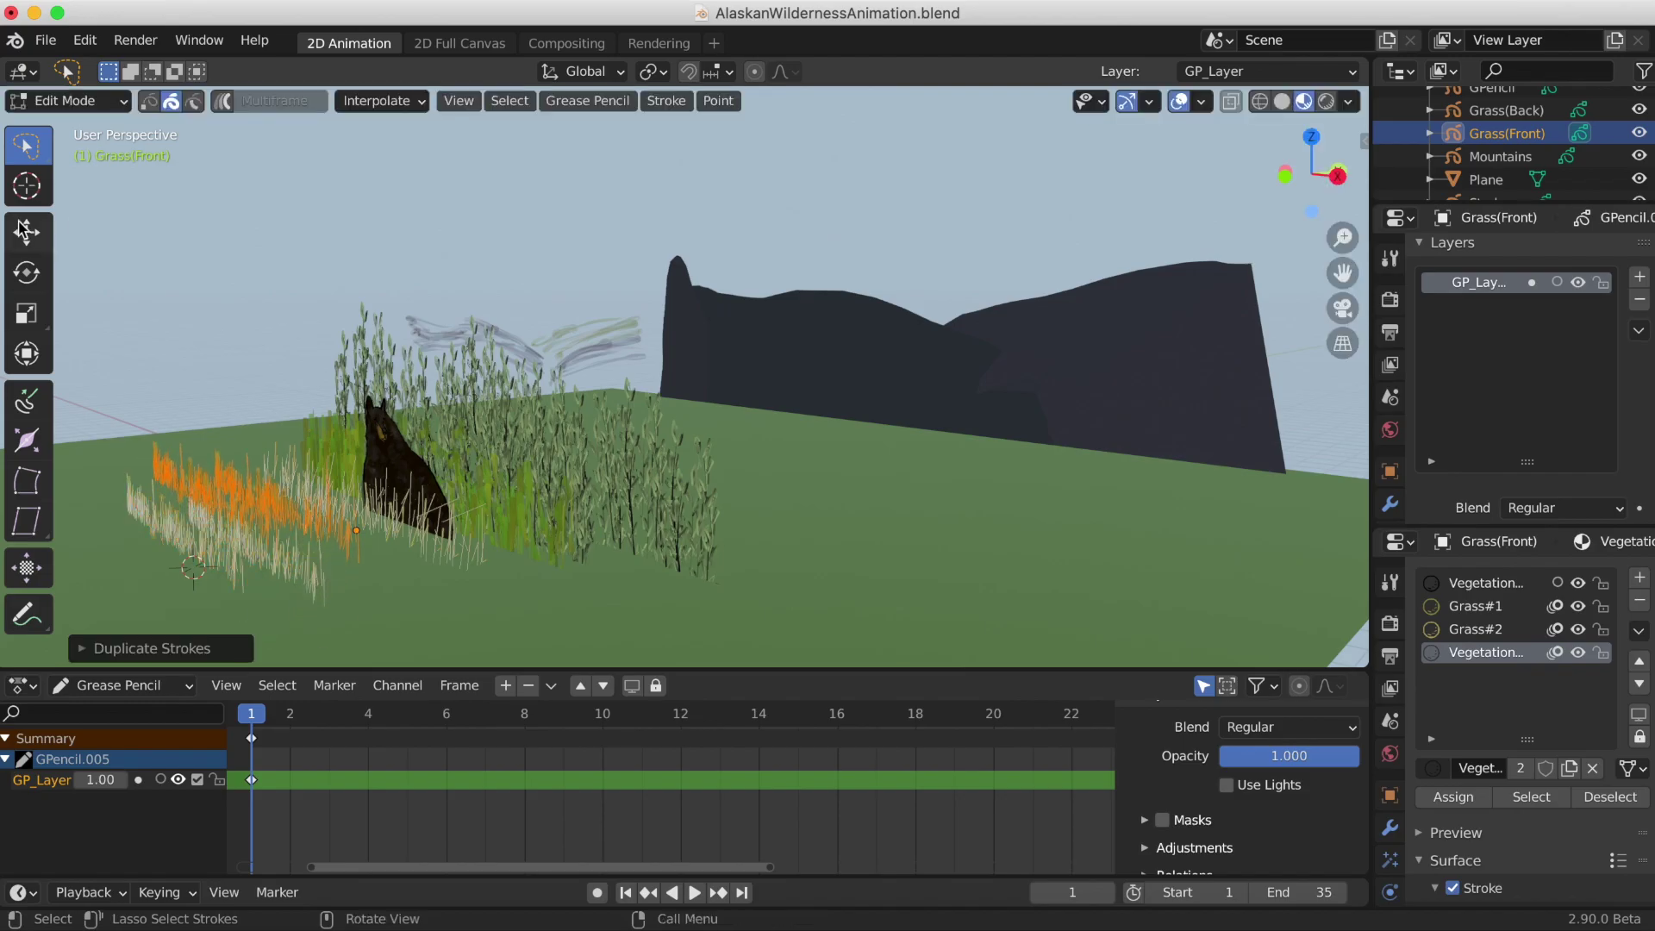
click(26, 231)
drag(276, 517, 259, 509)
middle_drag(491, 614, 870, 595)
key(g)
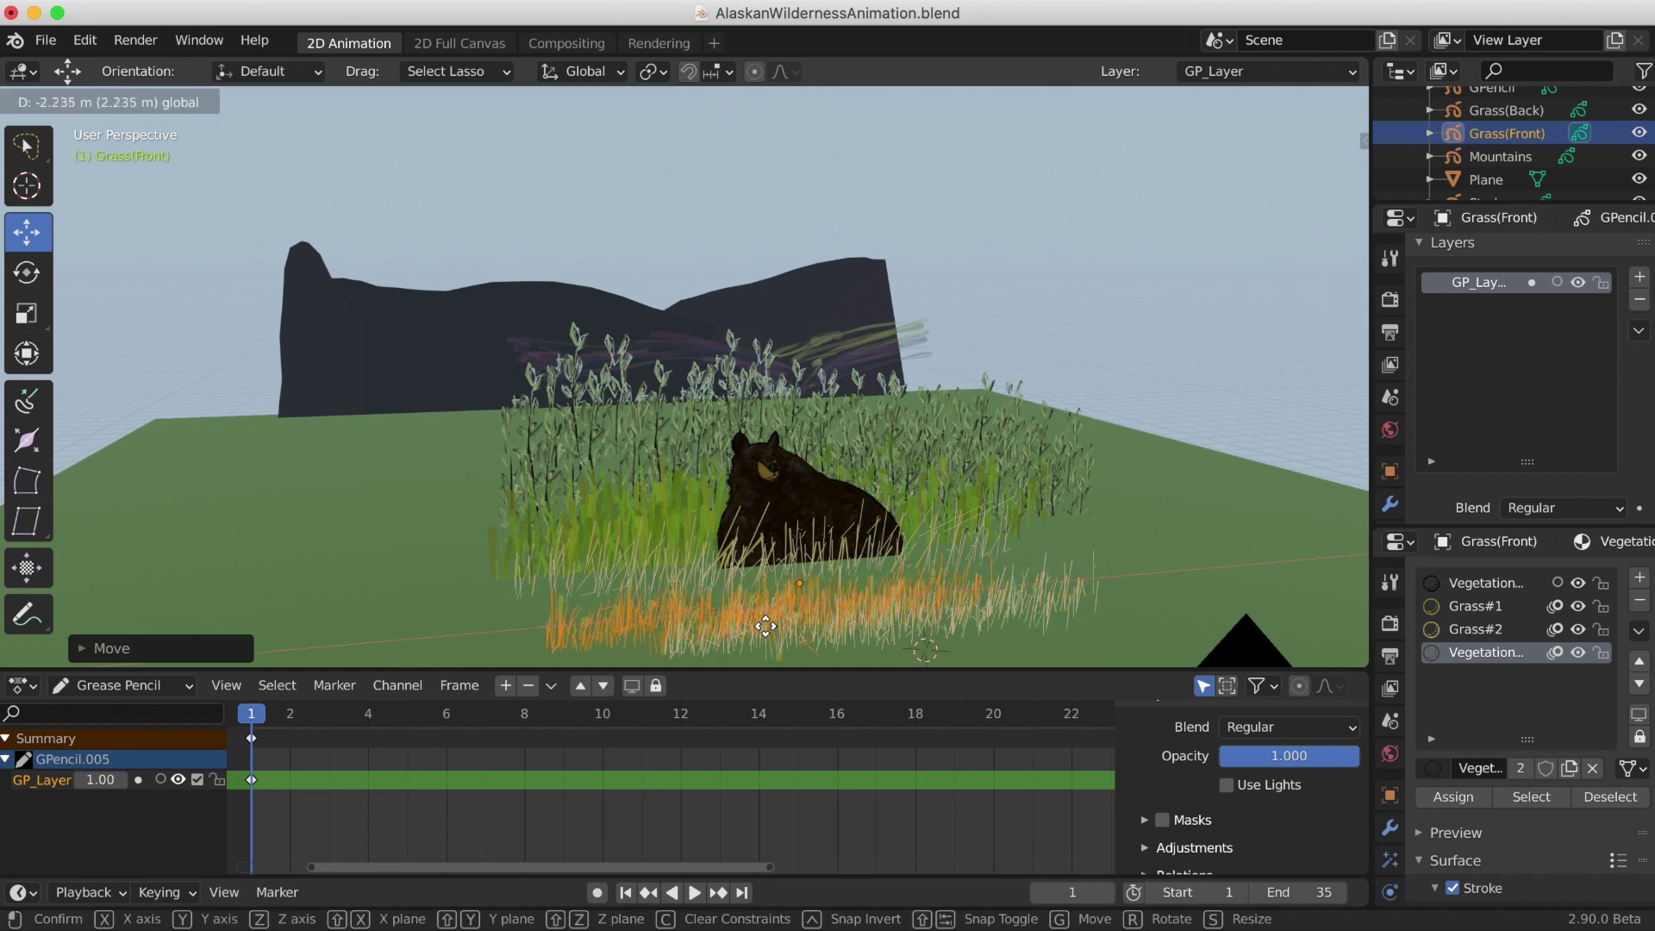
click(766, 627)
Slide another orange grass copy to the right across the camera frame
click(1343, 309)
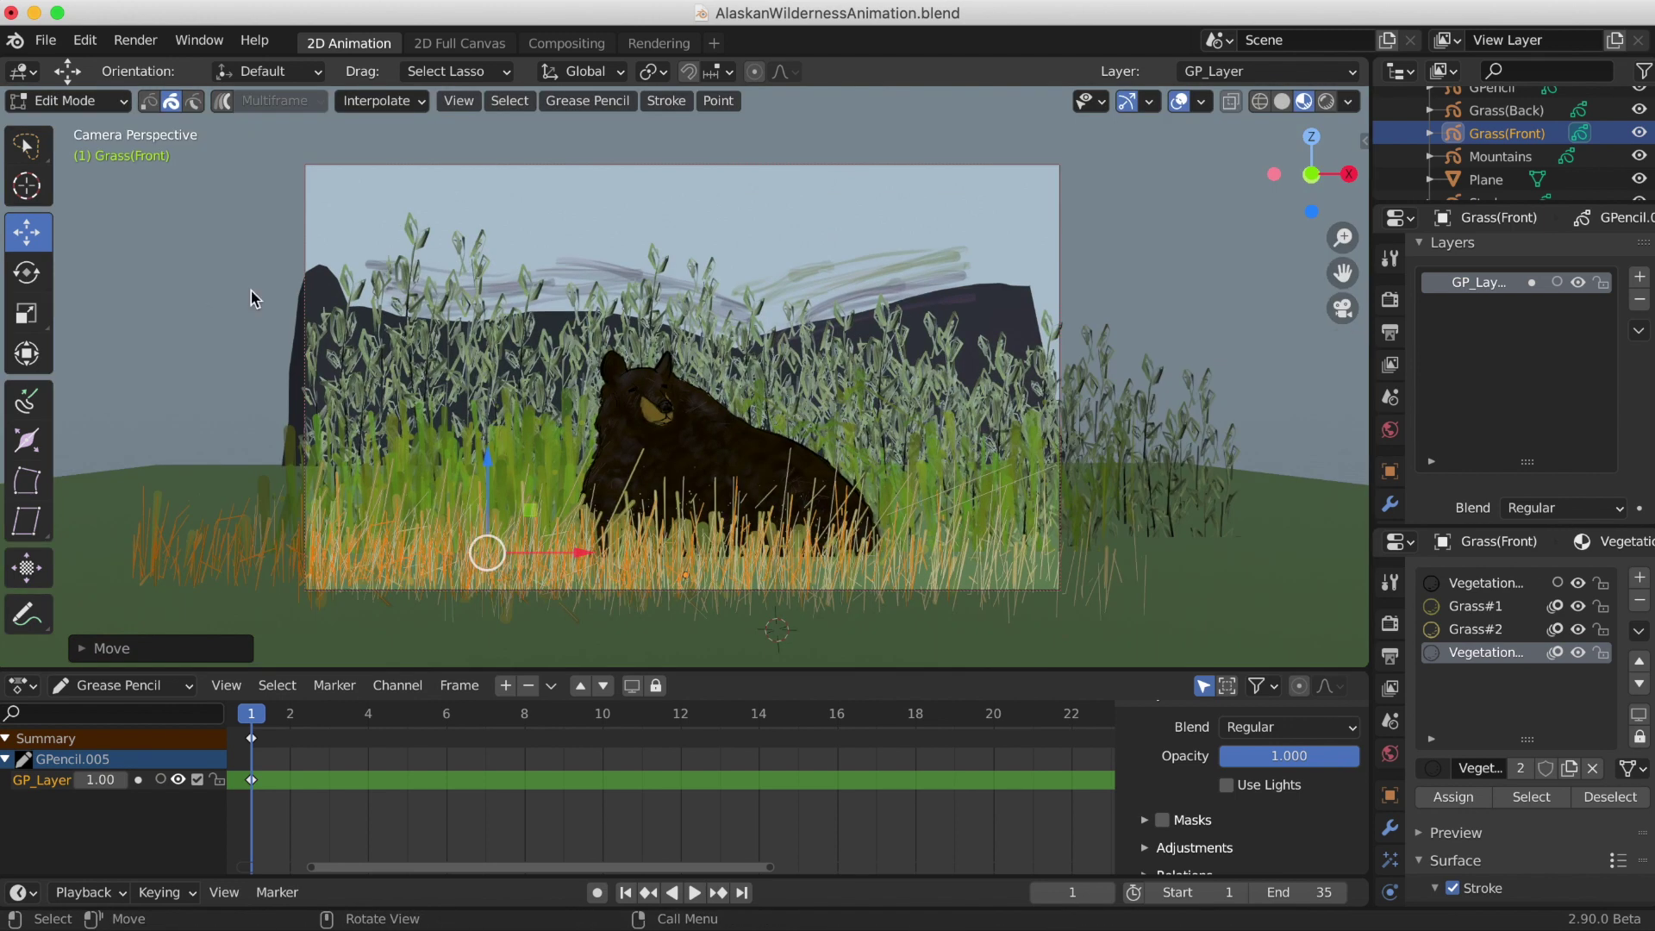
key(w)
key(g)
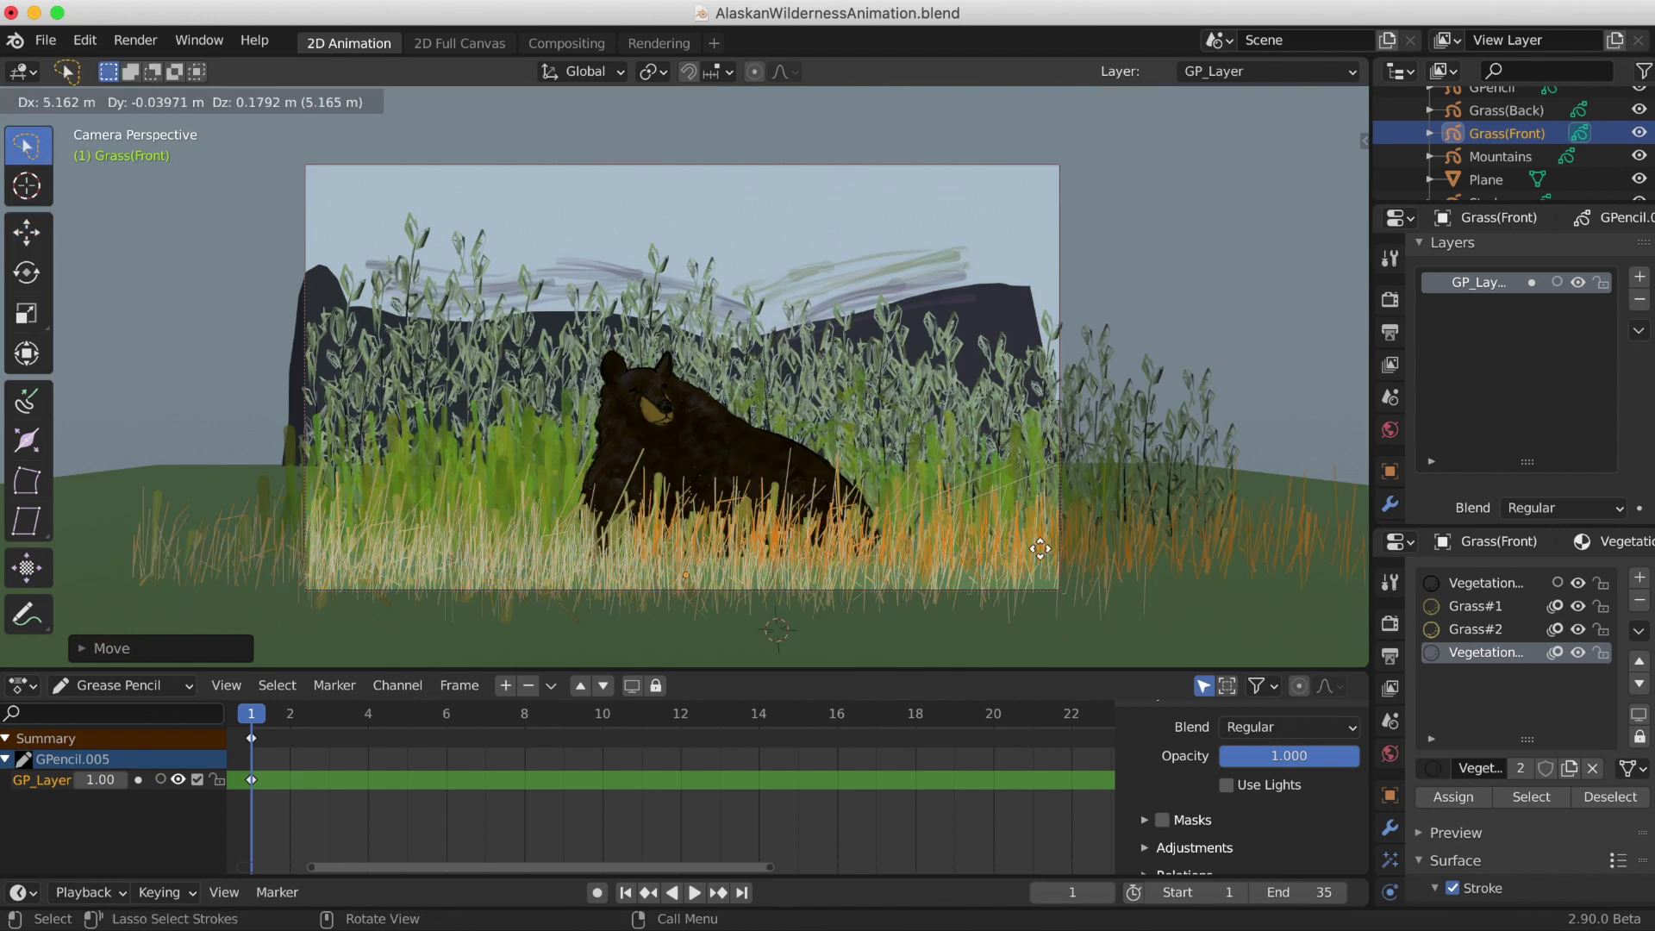
click(992, 545)
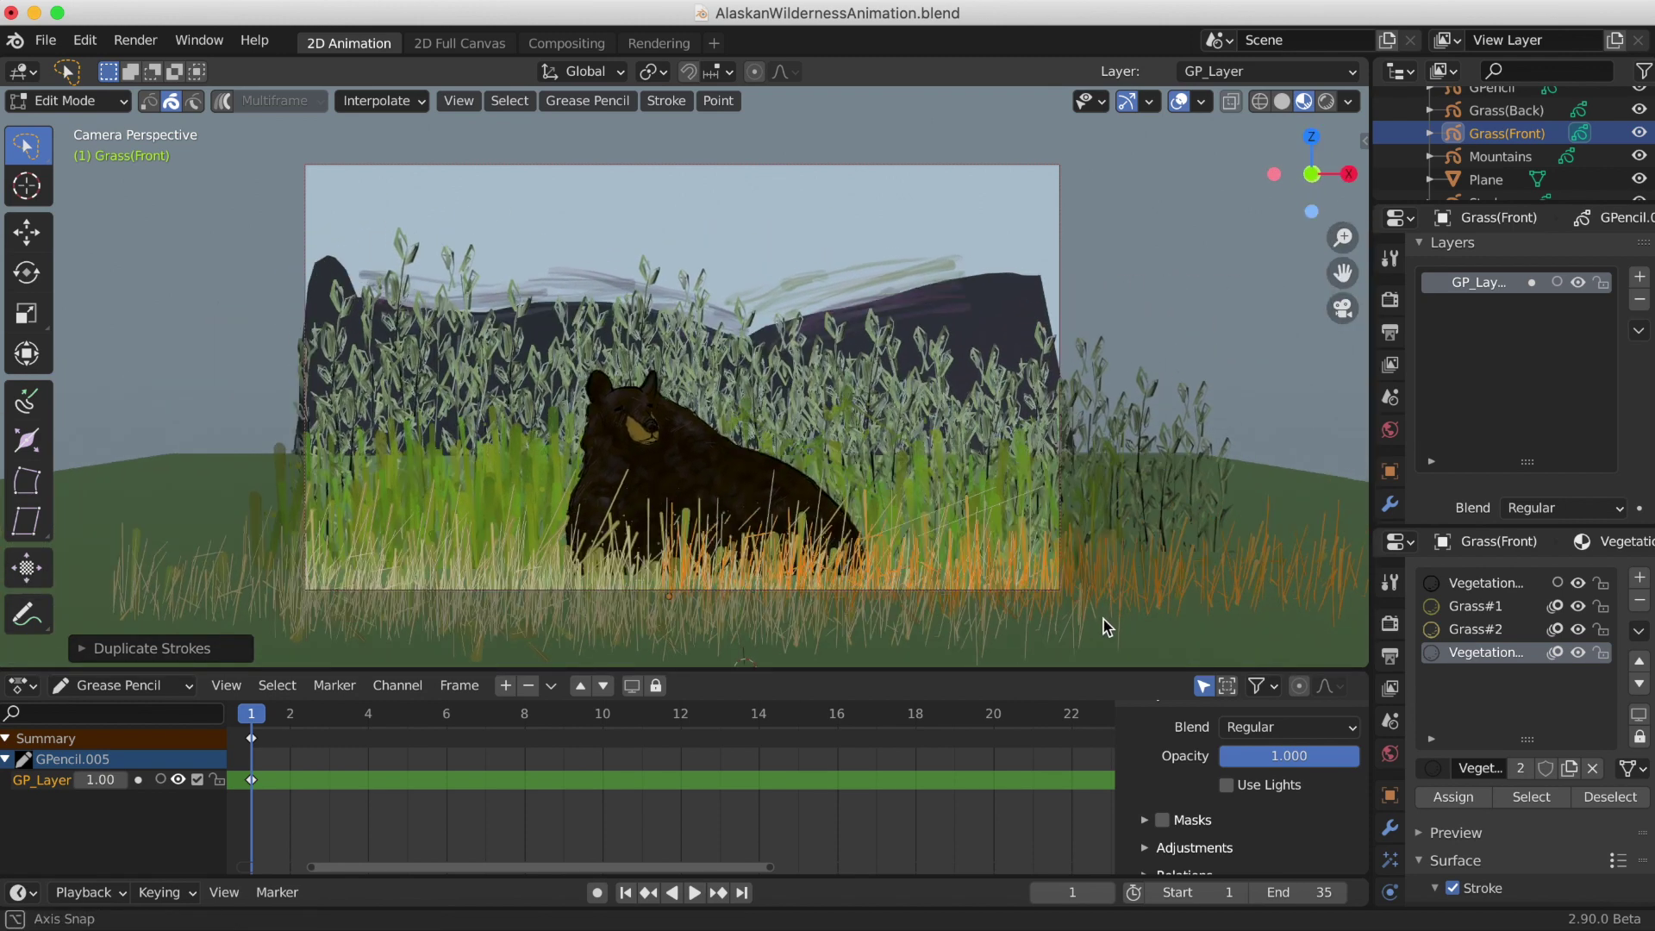
mouse_move(546, 597)
middle_down()
mouse_move(1138, 517)
mouse_move(750, 462)
middle_up()
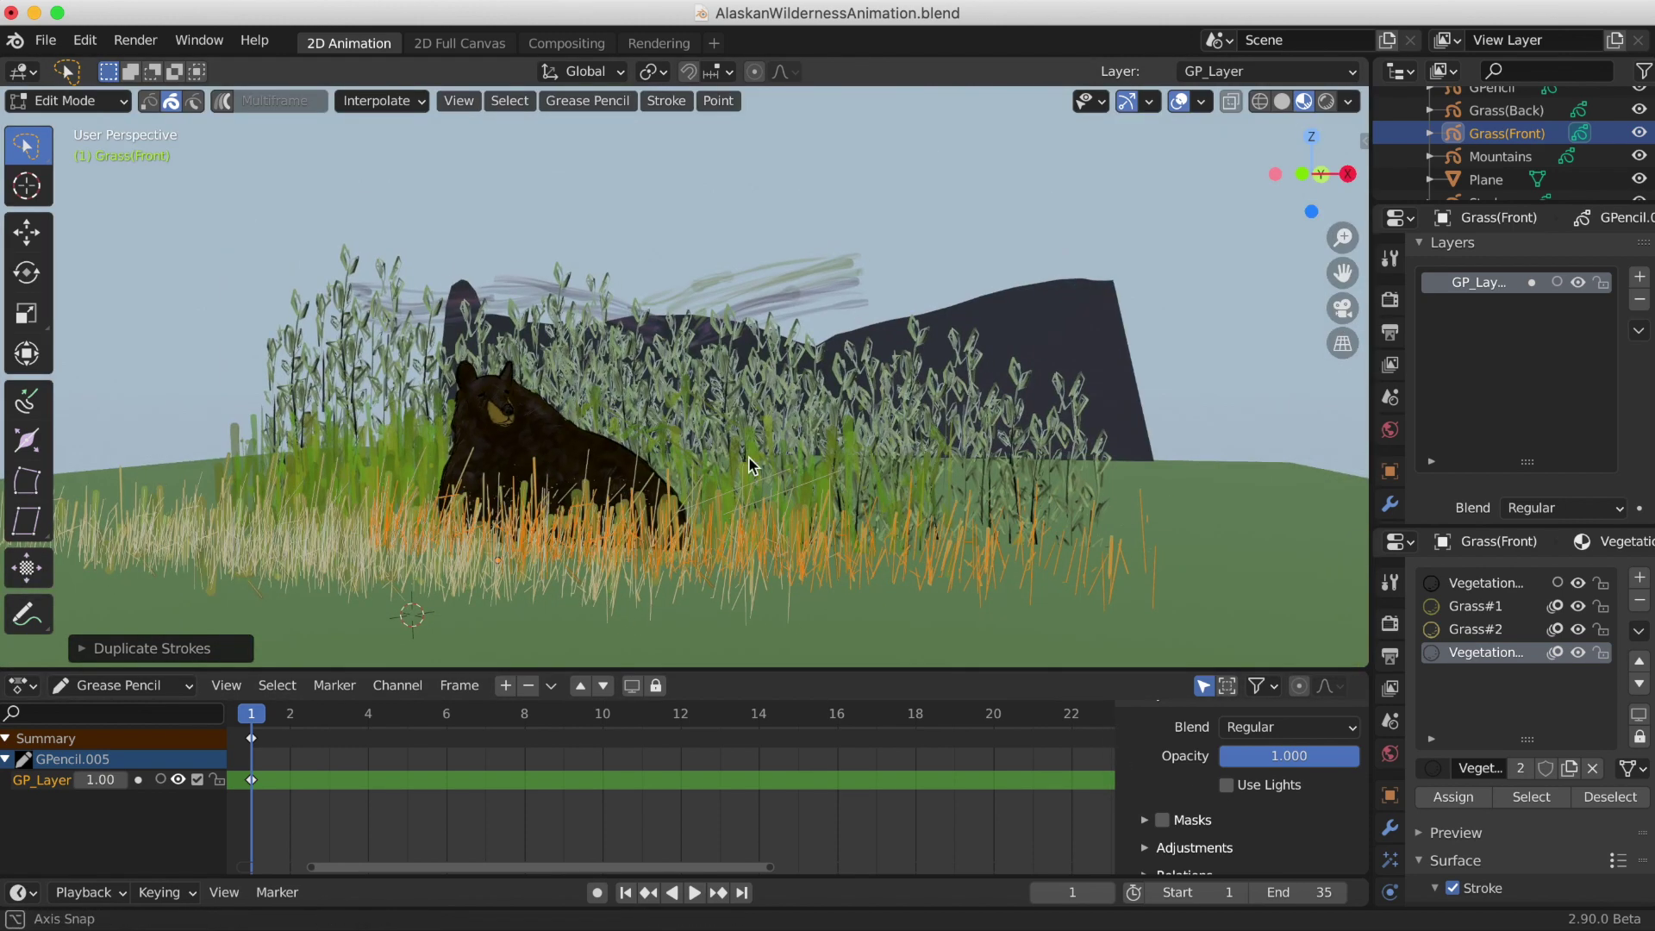
key(g)
click(875, 572)
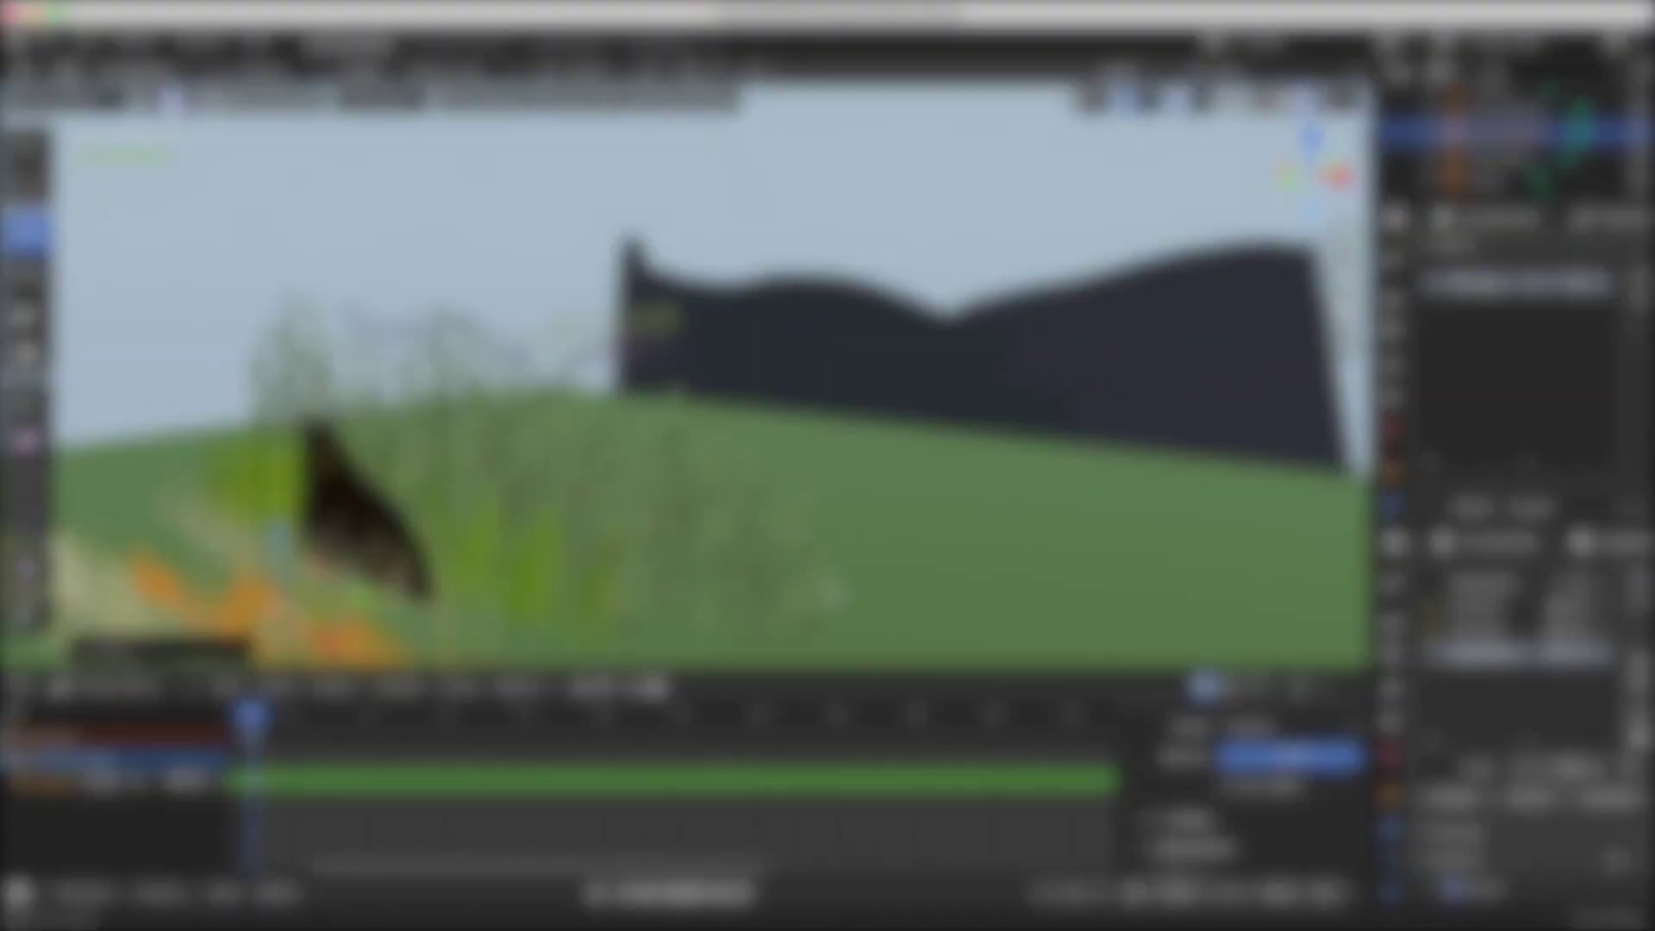